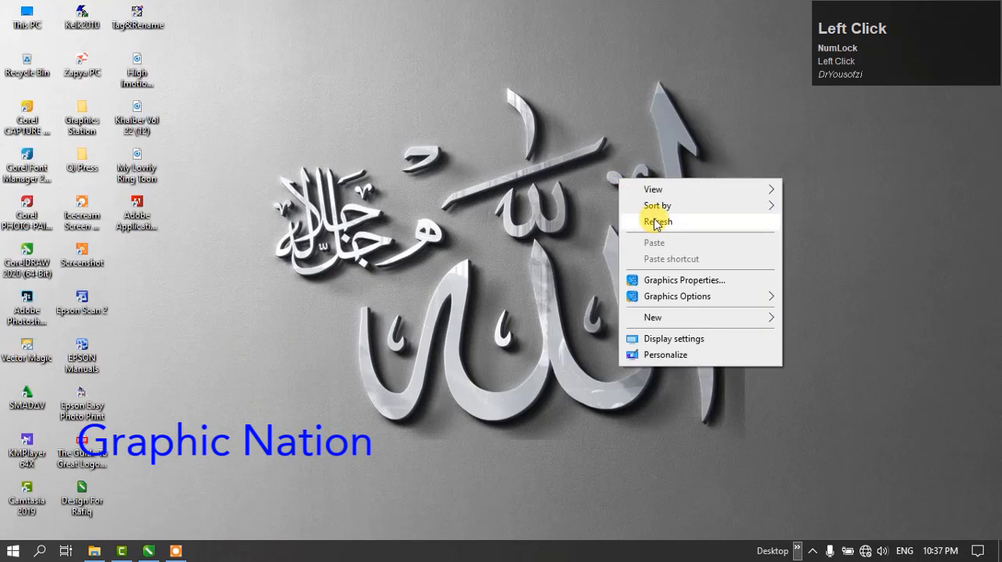
{"action": "right_click", "coordinate": [249, 296]}
{"action": "left_click", "coordinate": [283, 338]}
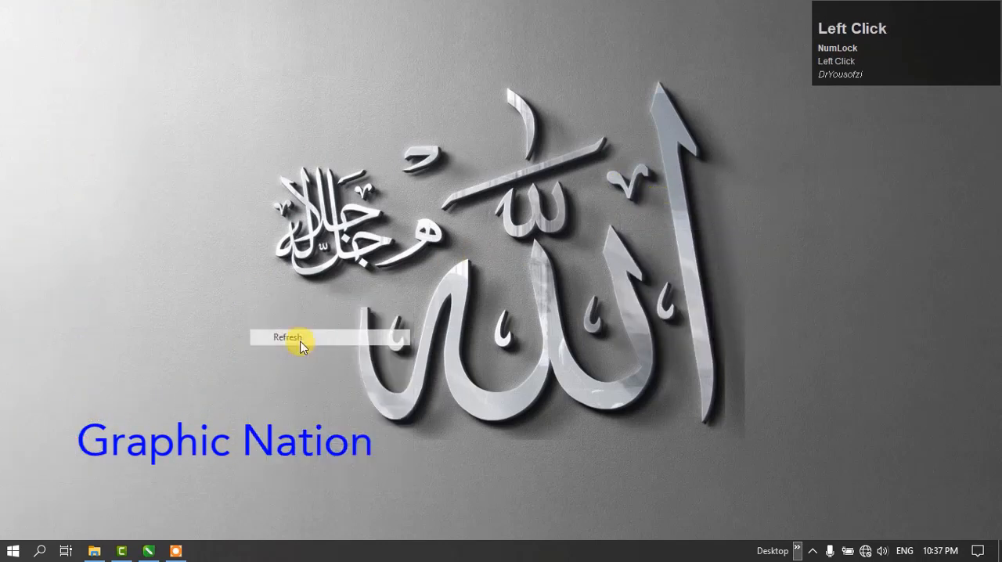
{"action": "left_click", "coordinate": [148, 548]}
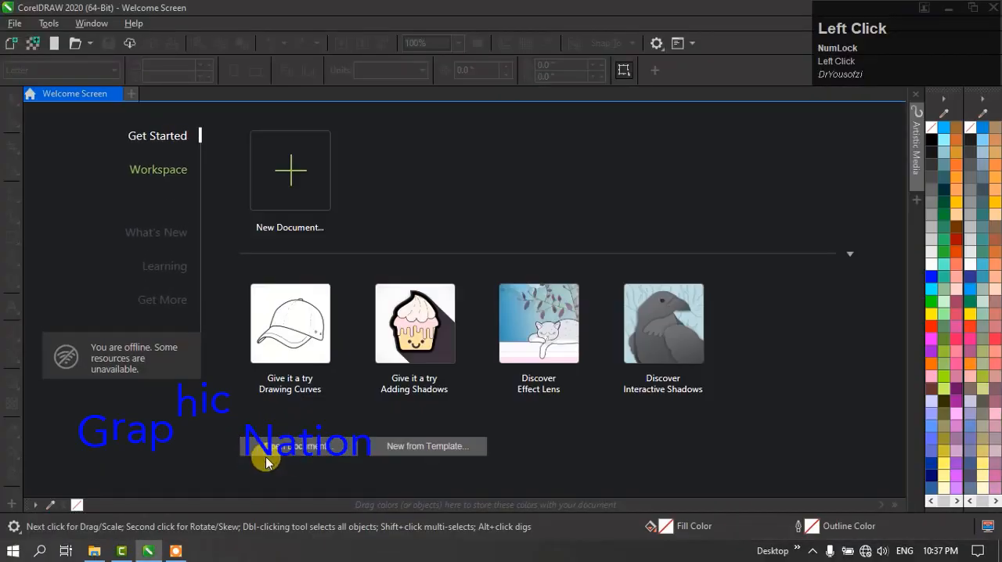
{"action": "left_click", "coordinate": [947, 6]}
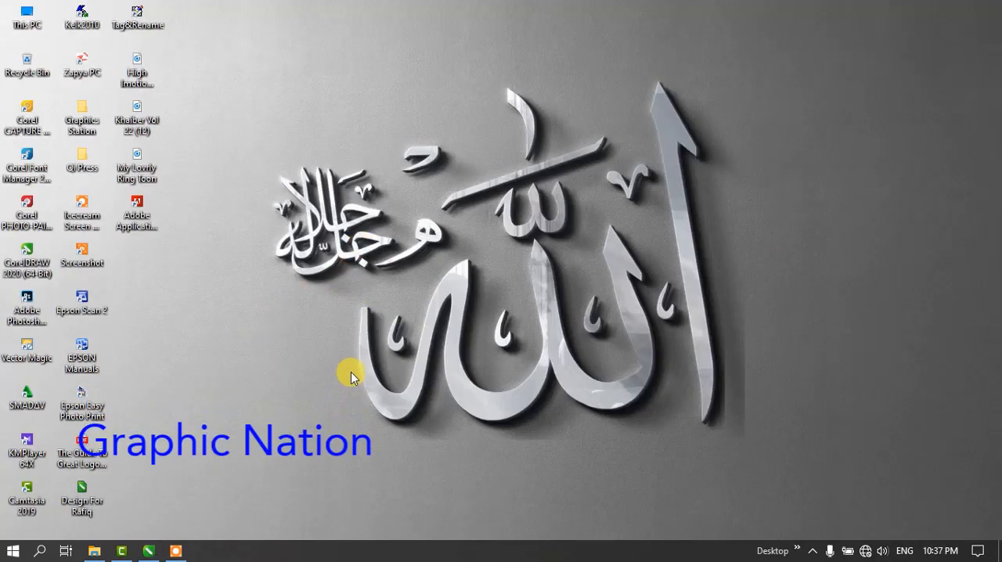
{"action": "key", "text": "super"}
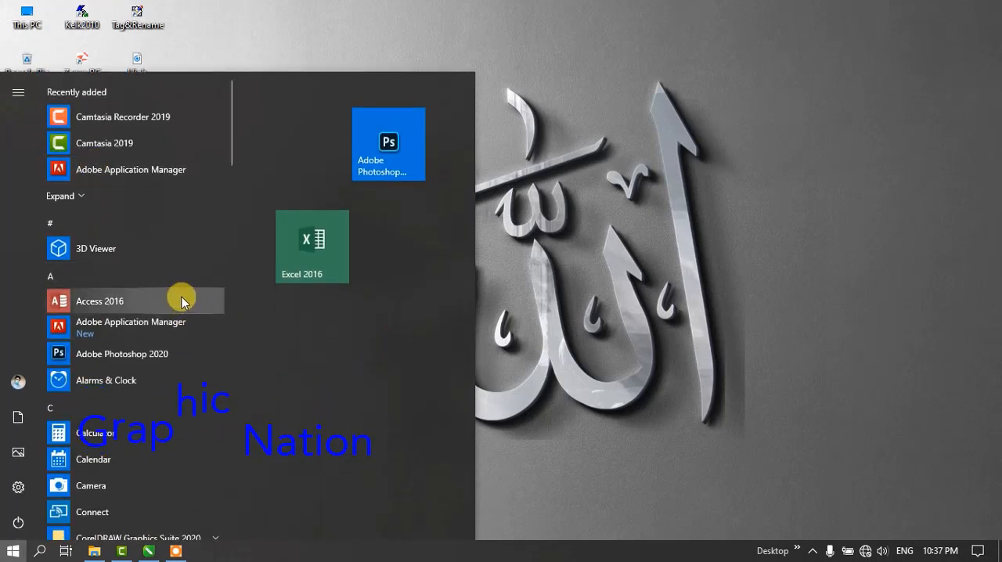
{"action": "right_click", "coordinate": [586, 246]}
{"action": "left_click", "coordinate": [604, 284]}
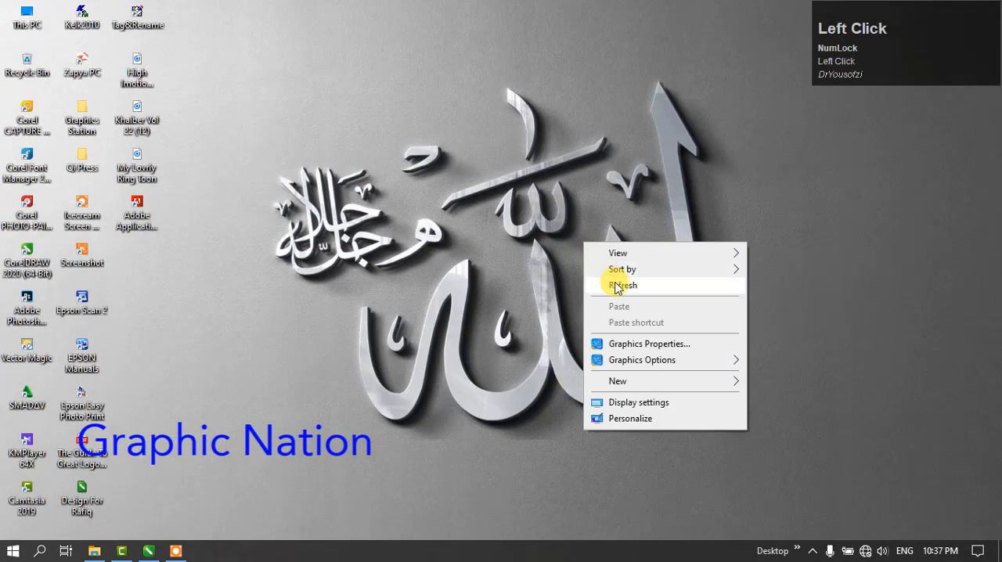
{"action": "left_click", "coordinate": [146, 550]}
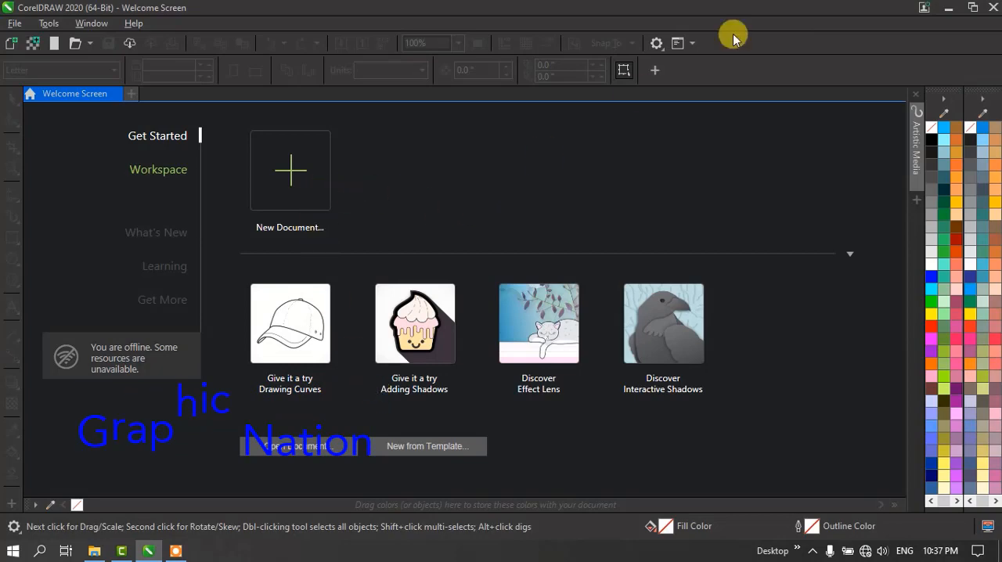
{"action": "left_click", "coordinate": [947, 7]}
{"action": "right_click", "coordinate": [620, 152]}
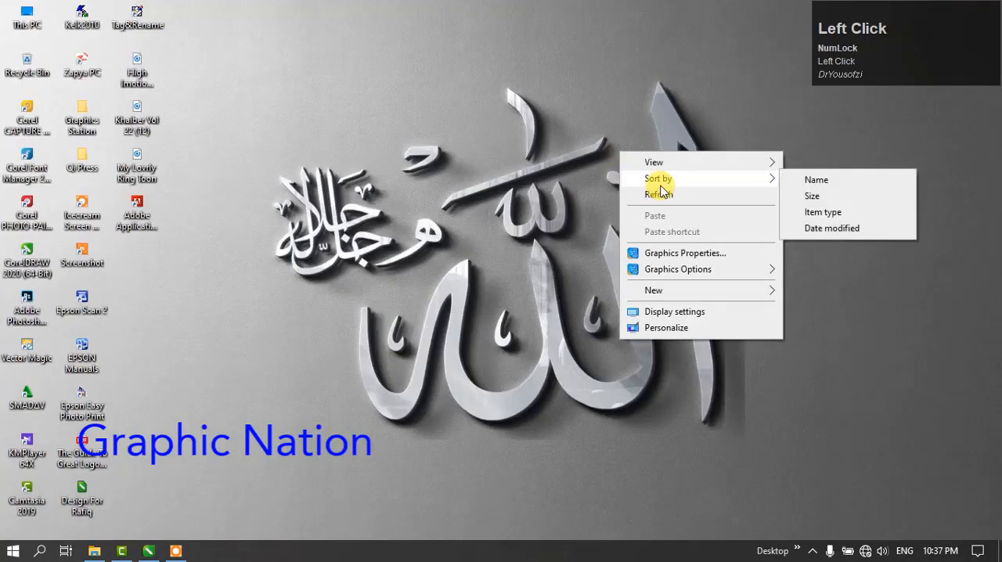
{"action": "left_click", "coordinate": [667, 193]}
{"action": "right_click", "coordinate": [668, 192]}
{"action": "left_click", "coordinate": [706, 234]}
{"action": "right_click", "coordinate": [699, 217]}
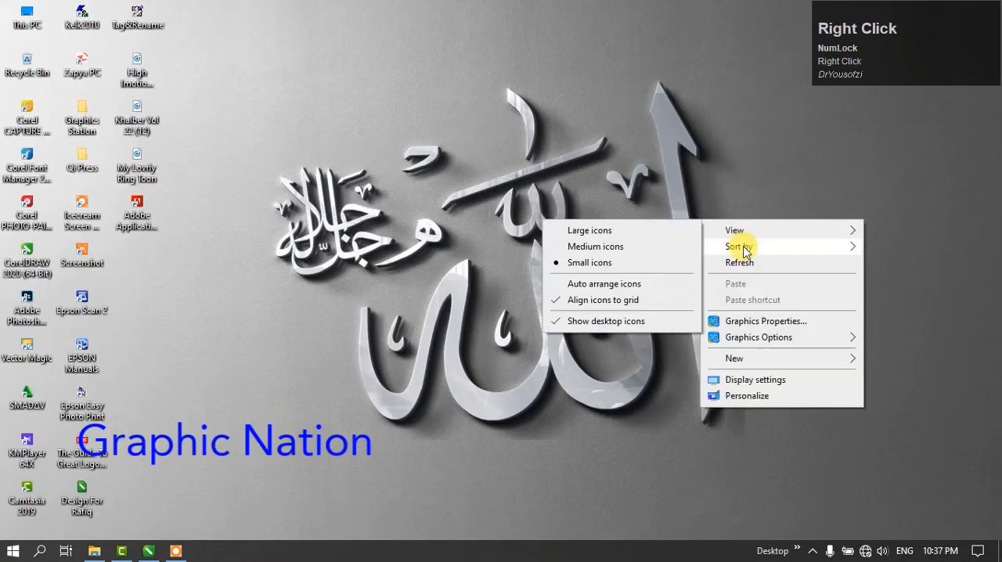
{"action": "left_click", "coordinate": [747, 261]}
{"action": "left_click_drag", "start_coordinate": [216, 83], "coordinate": [726, 473]}
{"action": "left_click_drag", "start_coordinate": [787, 460], "coordinate": [346, 26]}
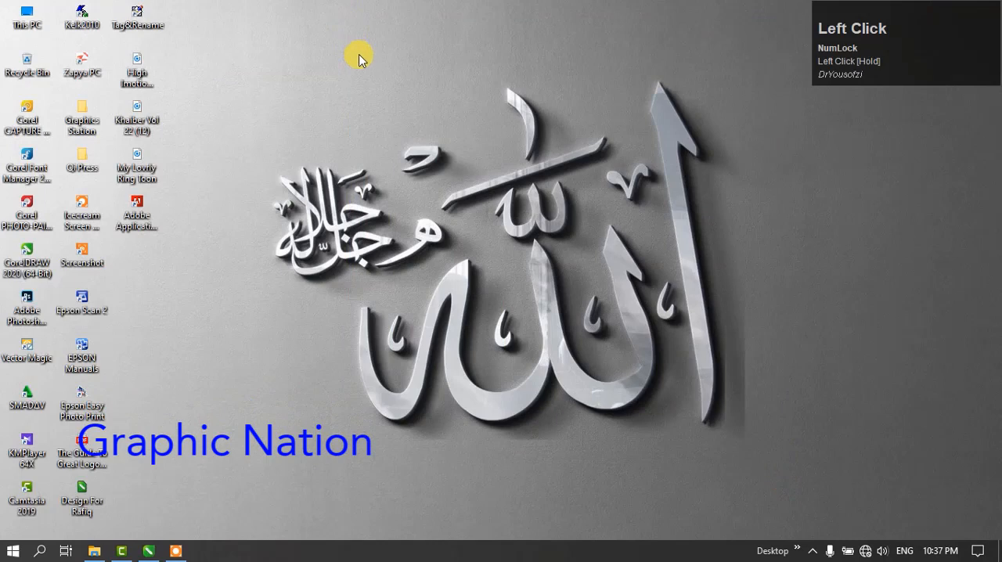
{"action": "right_click", "coordinate": [357, 60]}
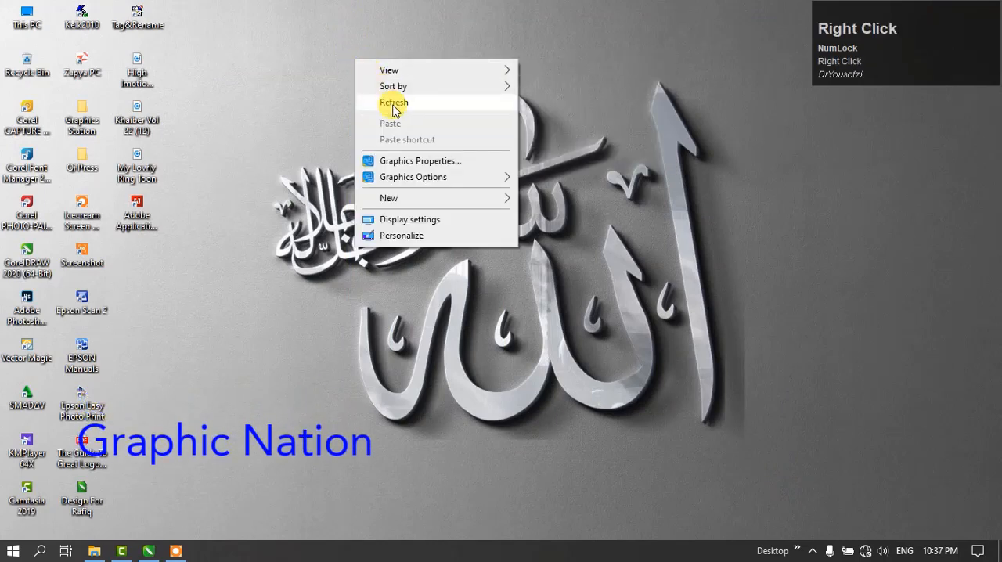
{"action": "left_click", "coordinate": [394, 106]}
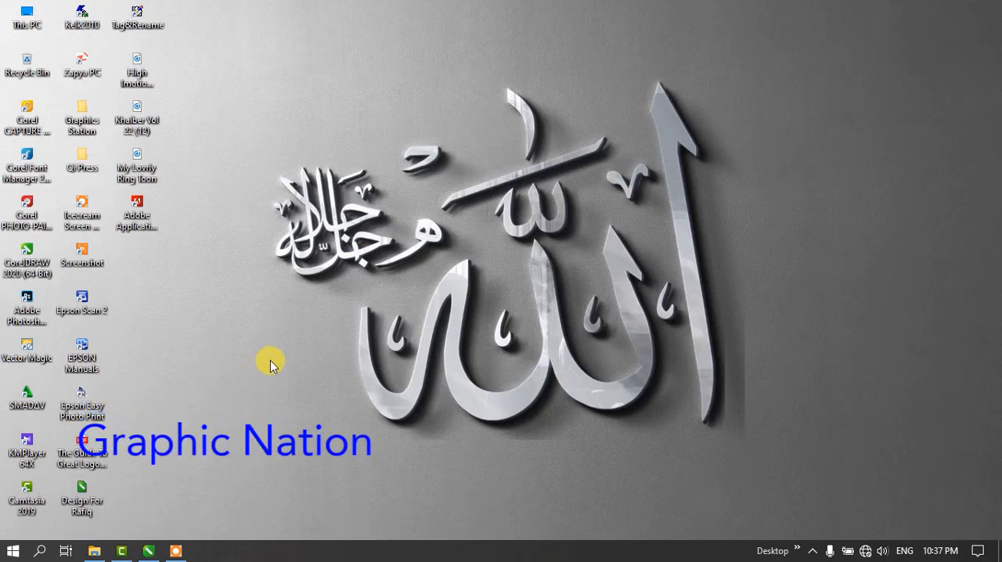
{"action": "right_click", "coordinate": [262, 256]}
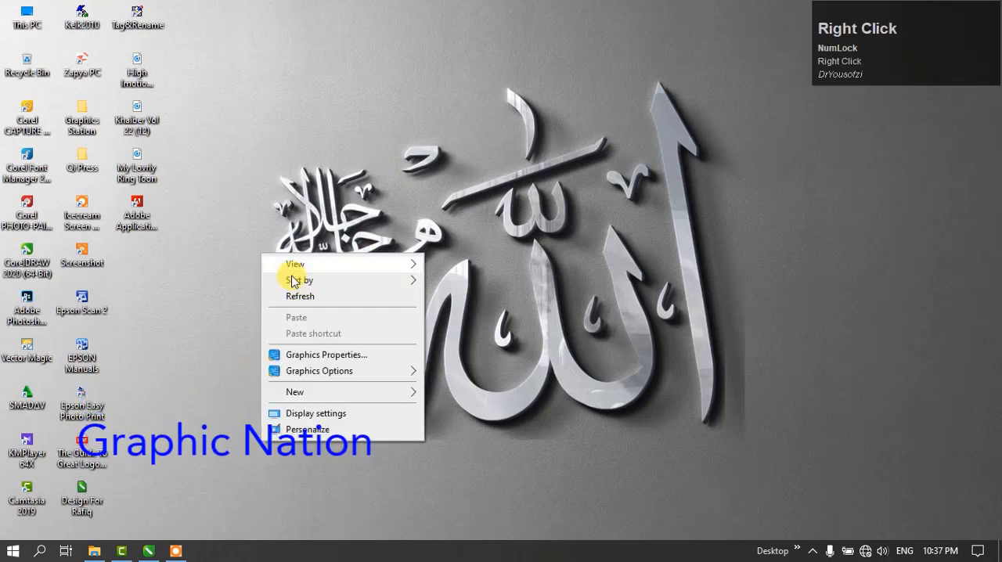
{"action": "right_click", "coordinate": [279, 247]}
{"action": "left_click", "coordinate": [313, 291]}
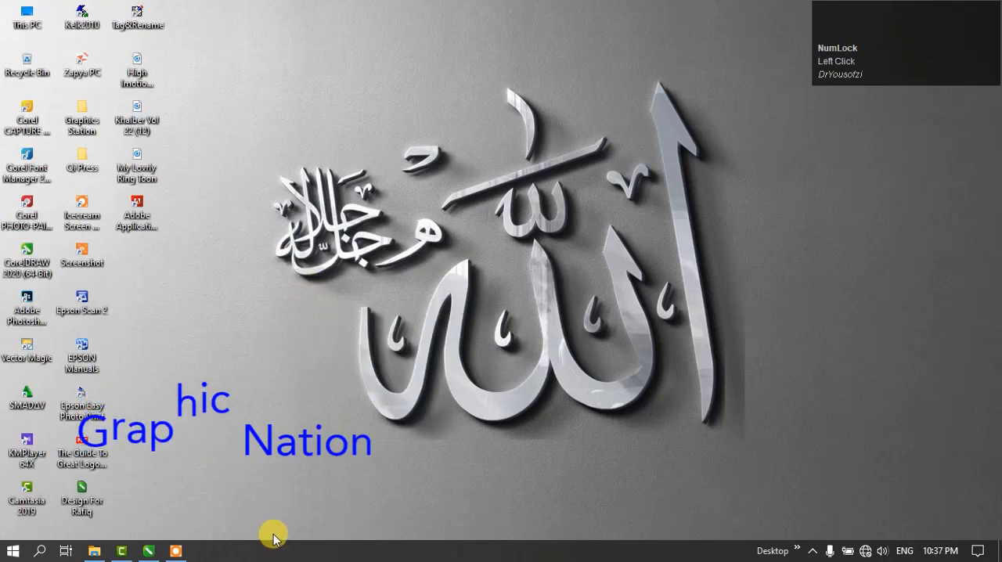
{"action": "right_click", "coordinate": [236, 232]}
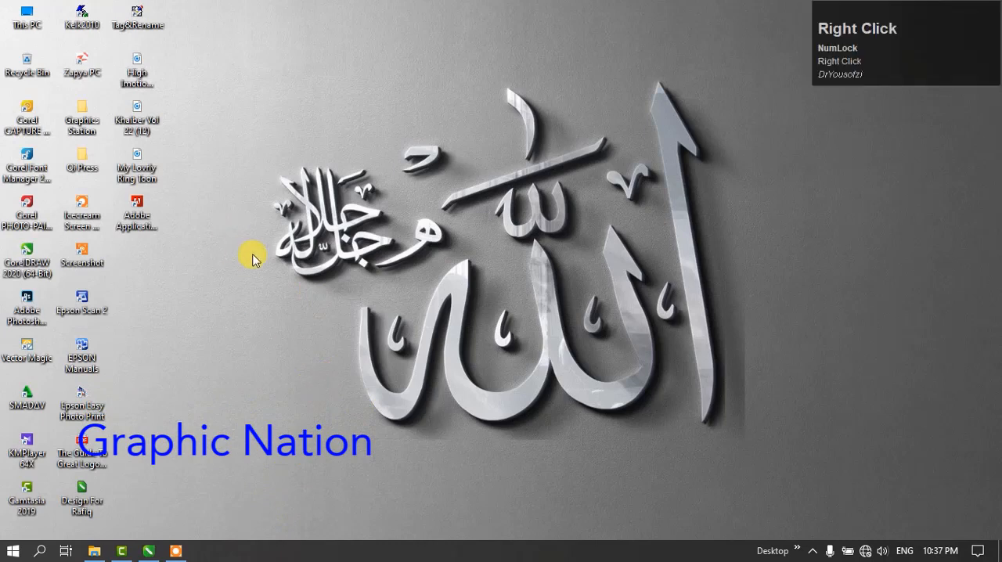
{"action": "left_click", "coordinate": [377, 277]}
{"action": "right_click", "coordinate": [270, 267]}
{"action": "left_click", "coordinate": [324, 316]}
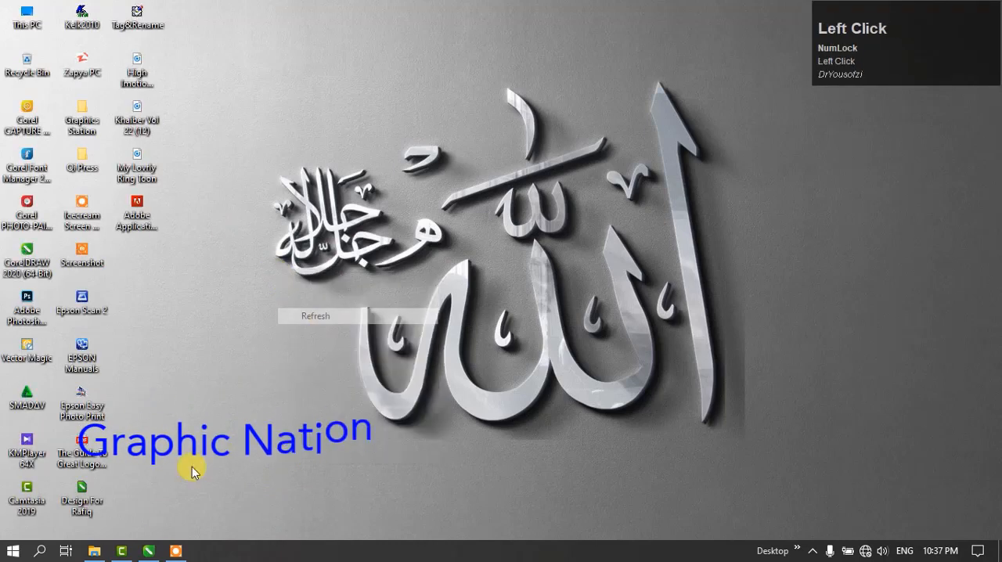
- Switch to CorelDRAW and view the settings for creating a new document without creating one
{"action": "left_click", "coordinate": [146, 549]}
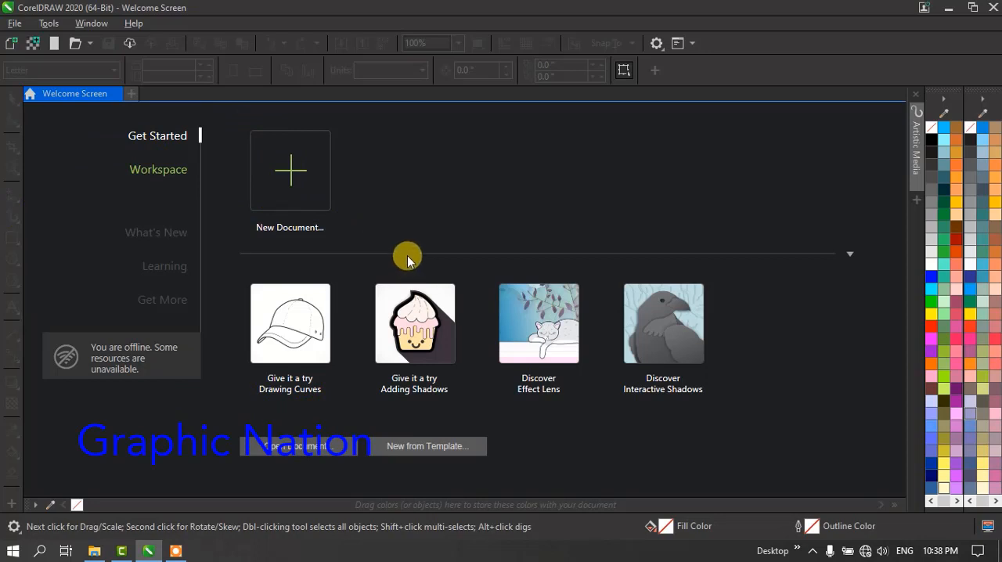
{"action": "left_click", "coordinate": [289, 183]}
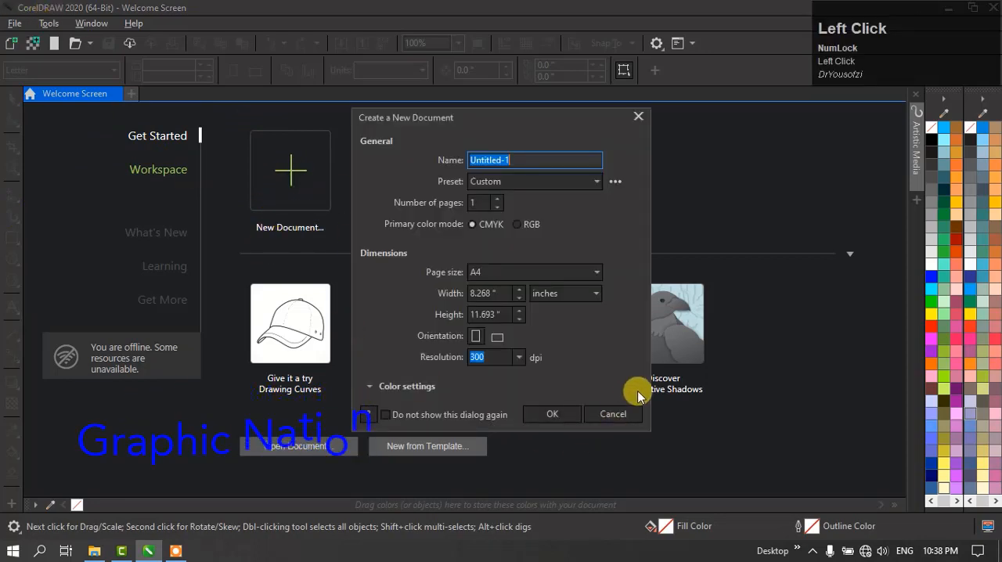
{"action": "left_click", "coordinate": [640, 414]}
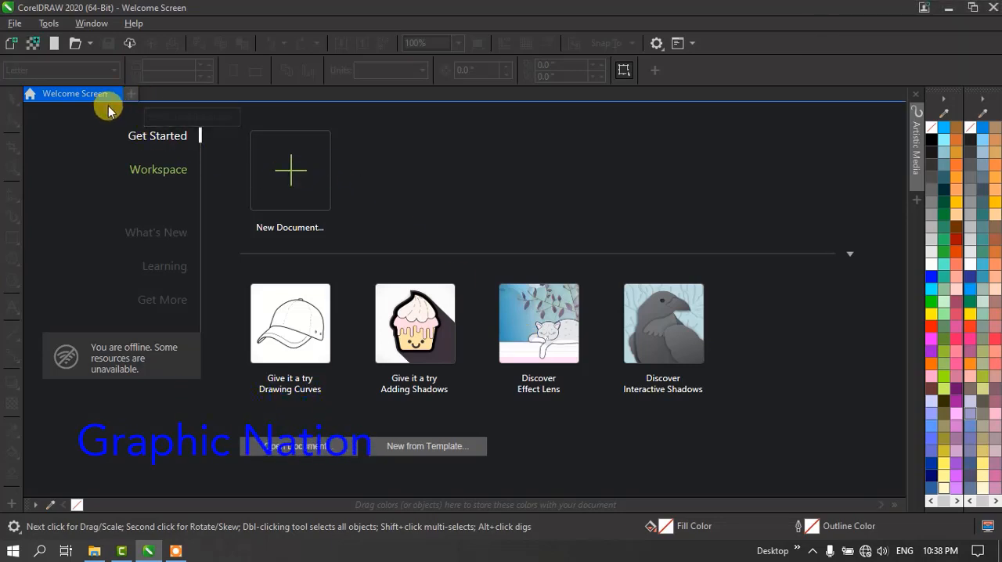
- Mark the three new-document controls with red rectangles using the screen recorder's drawing tools, and clear all the annotations
{"action": "left_click", "coordinate": [112, 109]}
{"action": "key", "text": "ctrl+shift+d"}
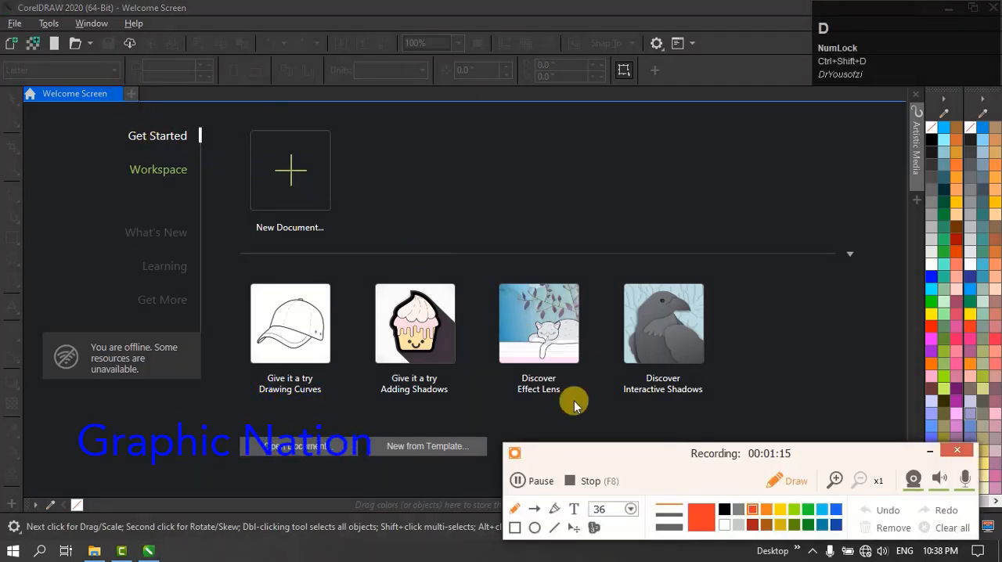
{"action": "left_click", "coordinate": [514, 528]}
{"action": "left_click_drag", "start_coordinate": [248, 123], "coordinate": [337, 219]}
{"action": "left_click_drag", "start_coordinate": [130, 82], "coordinate": [146, 106]}
{"action": "key", "text": "ctrl+z"}
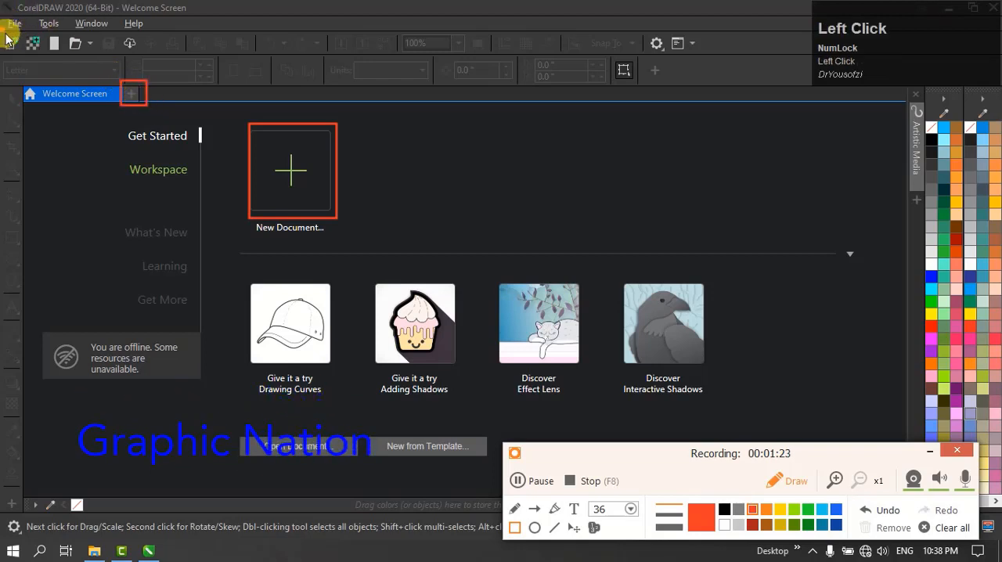
{"action": "left_click_drag", "start_coordinate": [24, 56], "coordinate": [22, 57]}
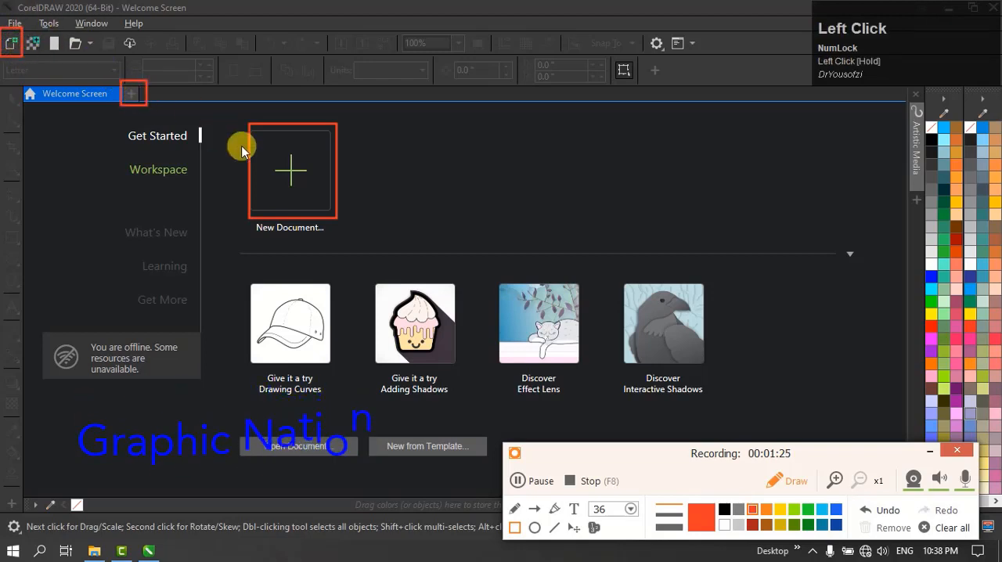
{"action": "left_click", "coordinate": [944, 527]}
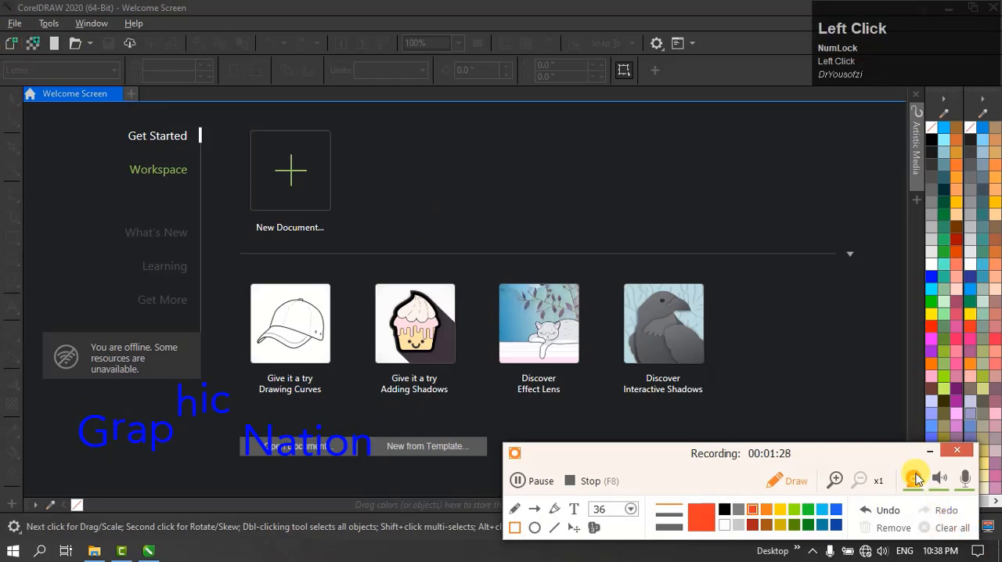
{"action": "left_click", "coordinate": [925, 456]}
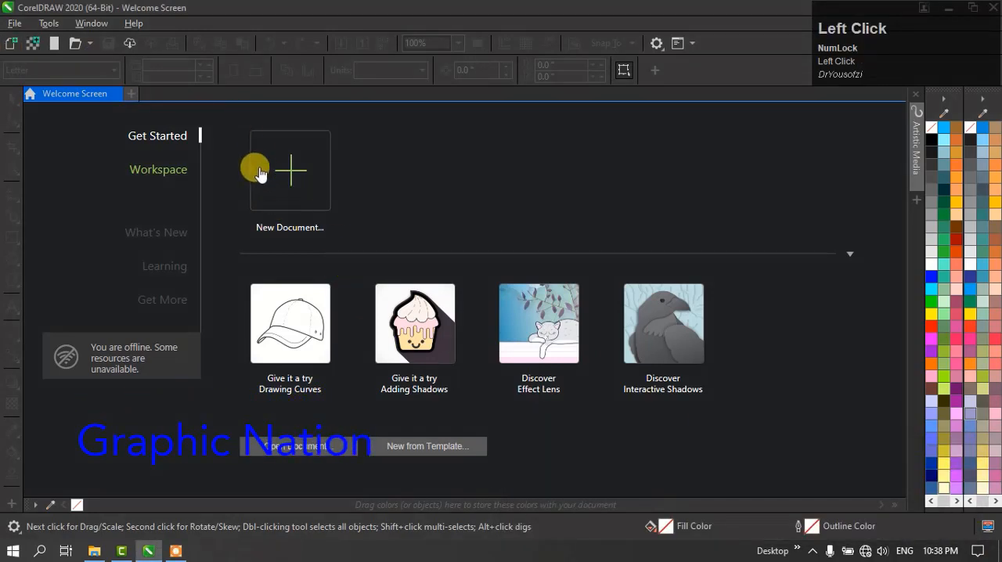
{"action": "left_click", "coordinate": [11, 43]}
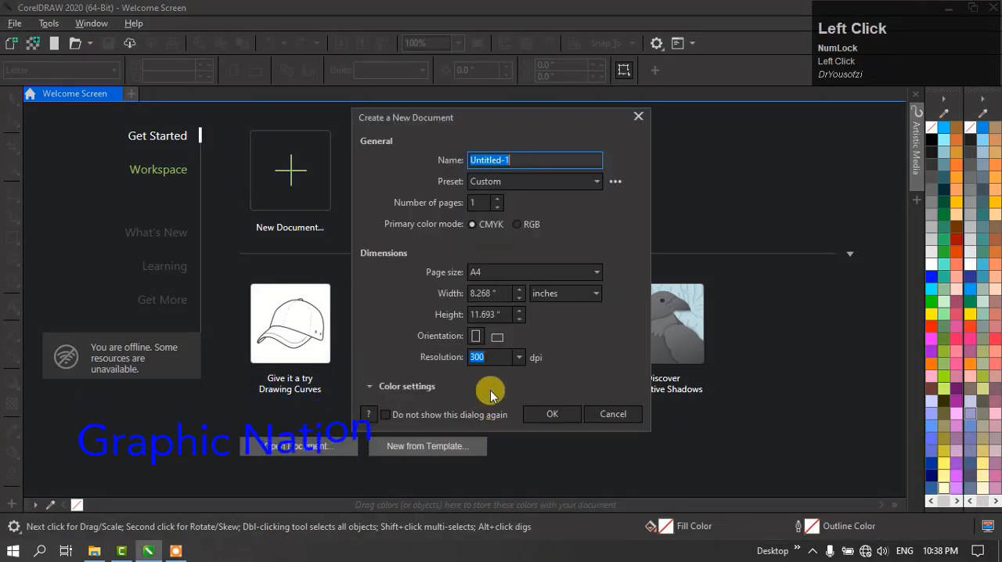
{"action": "left_click", "coordinate": [629, 416]}
{"action": "left_click", "coordinate": [131, 94]}
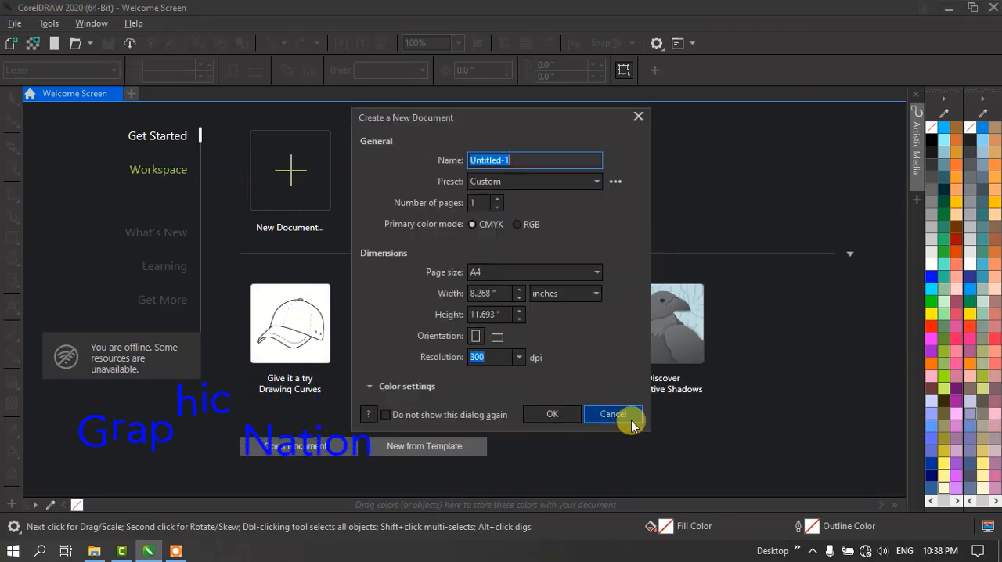
{"action": "left_click", "coordinate": [626, 417]}
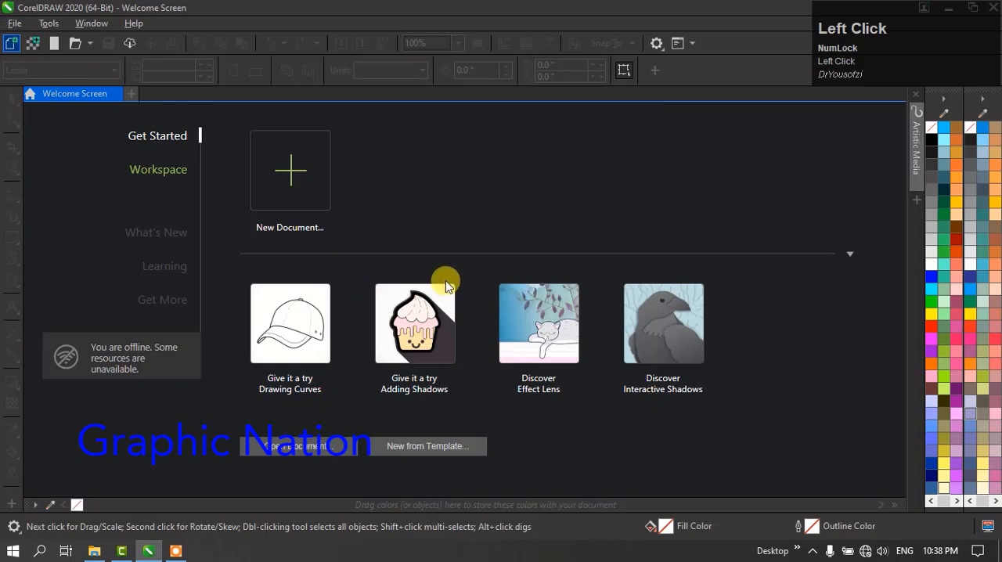
- Create two blank portrait A4 documents, Untitled-1 and Untitled-2, with CMYK color and 300 dpi resolution
{"action": "left_click", "coordinate": [261, 214]}
{"action": "left_click", "coordinate": [540, 411]}
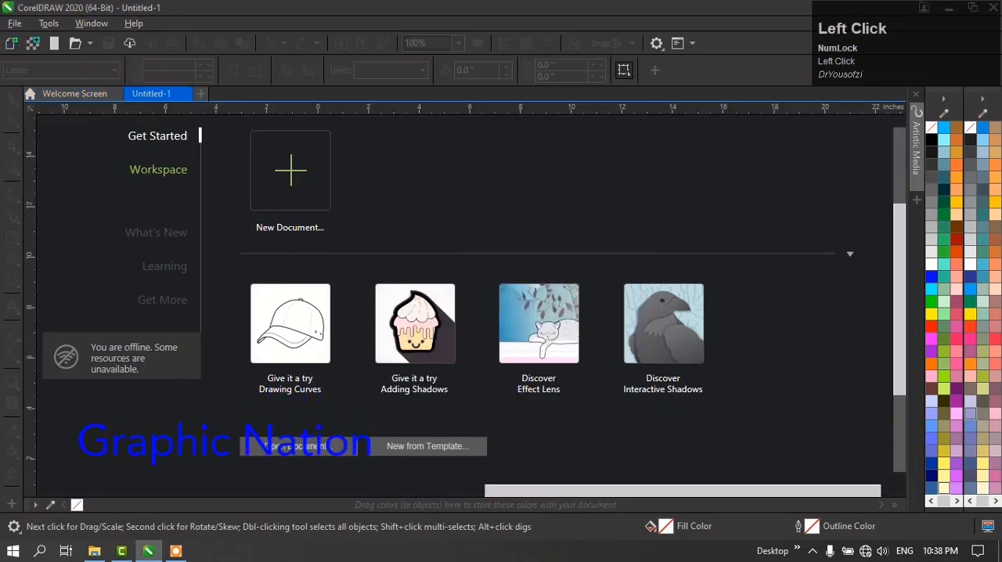
{"action": "left_click", "coordinate": [82, 93]}
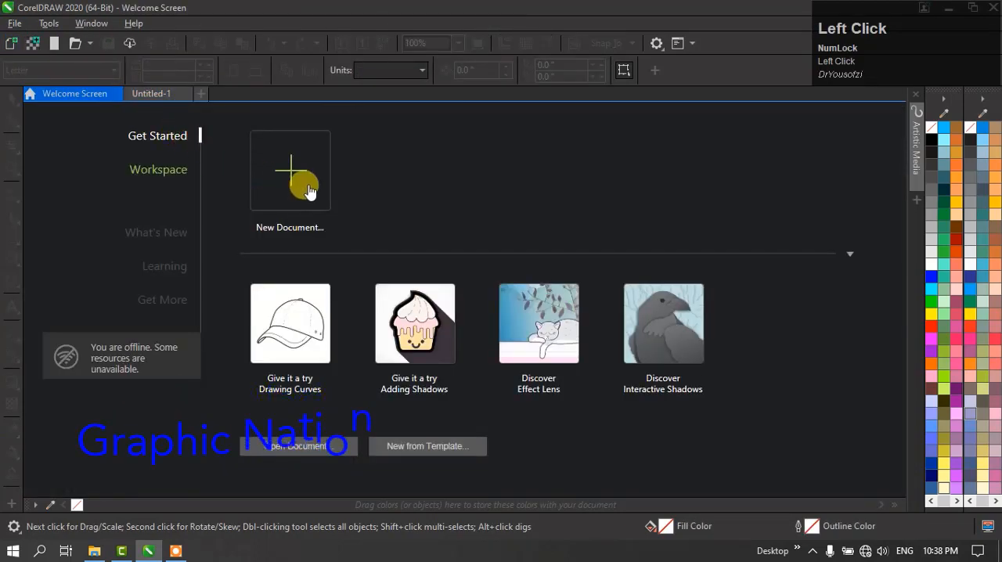
{"action": "left_click", "coordinate": [307, 188]}
{"action": "left_click", "coordinate": [590, 421]}
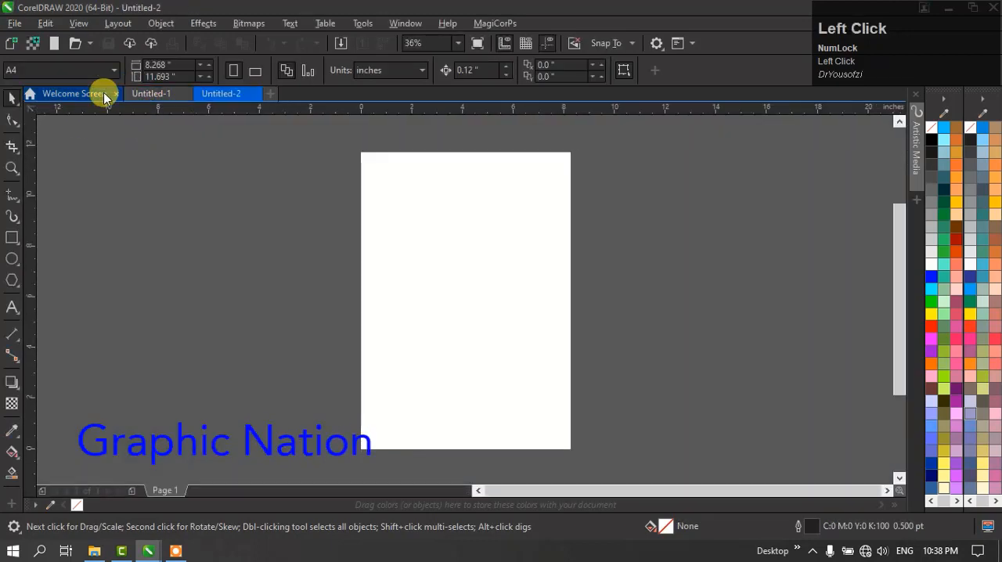
- Create two more blank documents, Untitled-3 and Untitled-4, with the default settings
{"action": "left_click", "coordinate": [103, 92]}
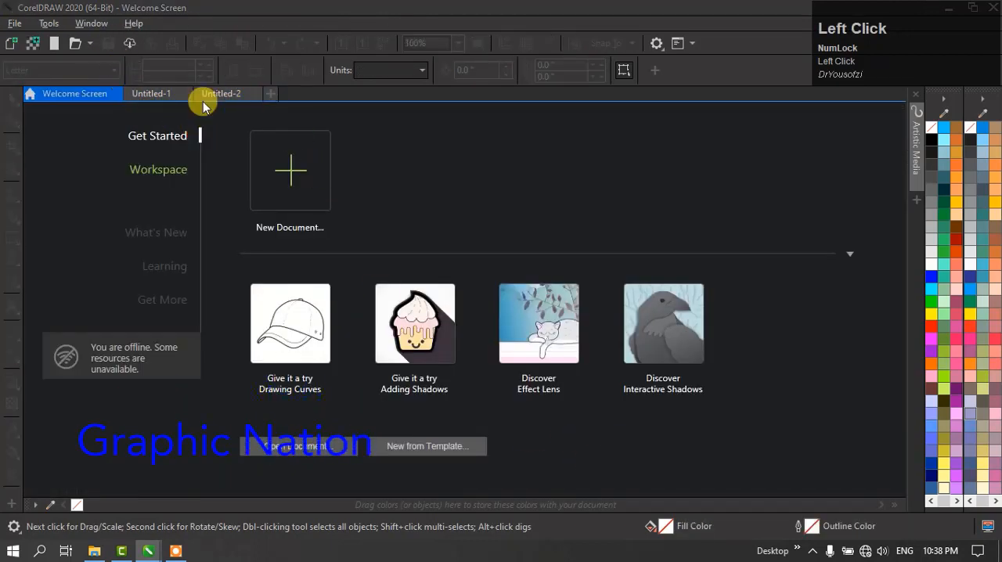
{"action": "left_click", "coordinate": [269, 93]}
{"action": "left_click", "coordinate": [543, 415]}
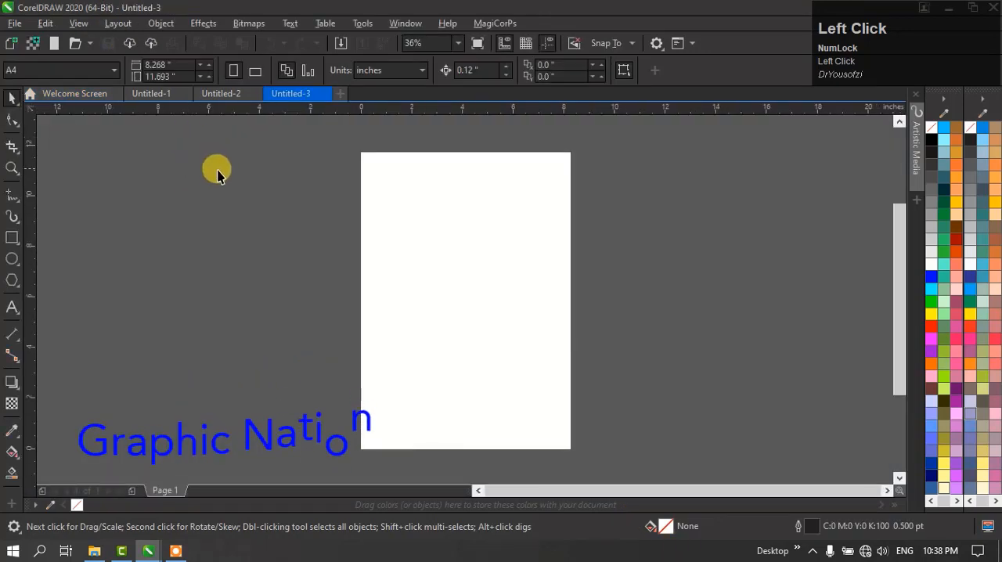
{"action": "left_click", "coordinate": [88, 93]}
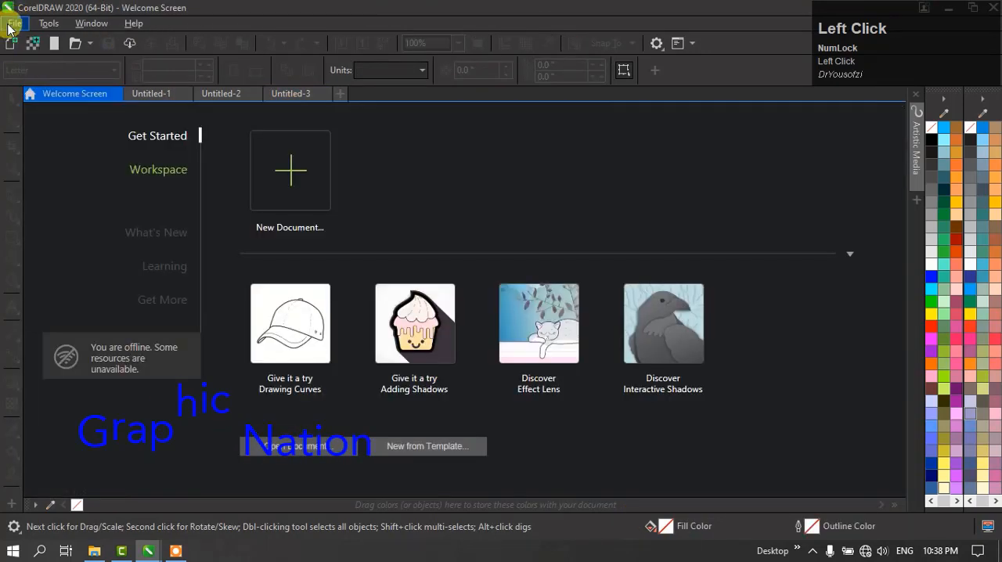
{"action": "left_click", "coordinate": [9, 26]}
{"action": "left_click", "coordinate": [17, 25]}
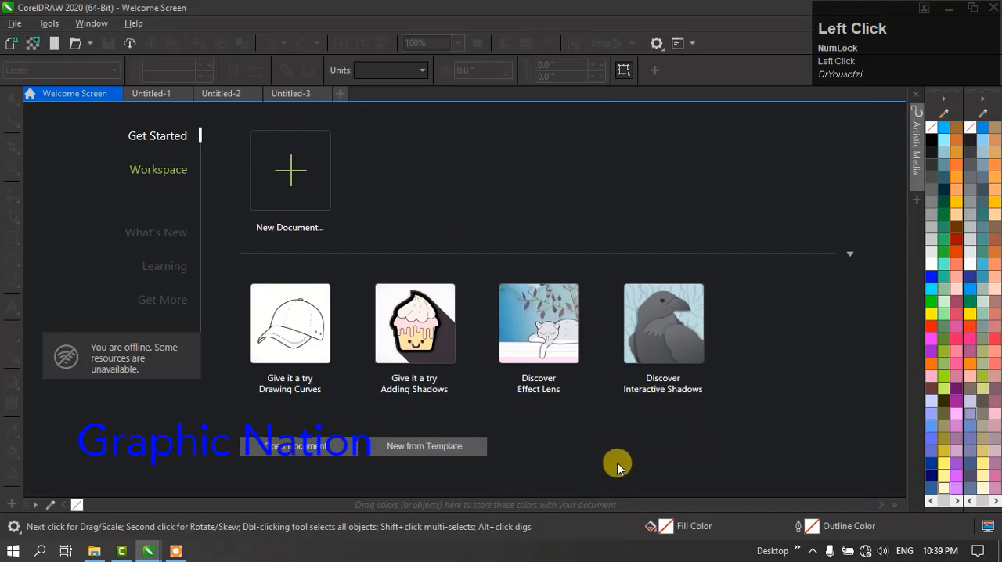
{"action": "left_click", "coordinate": [11, 42]}
{"action": "left_click", "coordinate": [554, 416]}
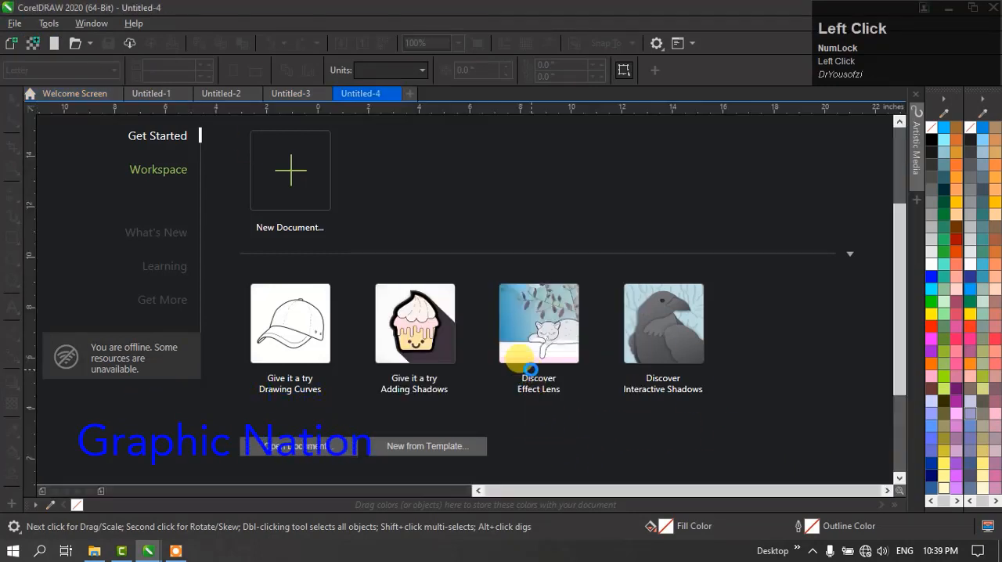
- Close the documents Untitled-4 and Untitled-3
{"action": "left_click", "coordinate": [394, 94]}
{"action": "left_click", "coordinate": [324, 95]}
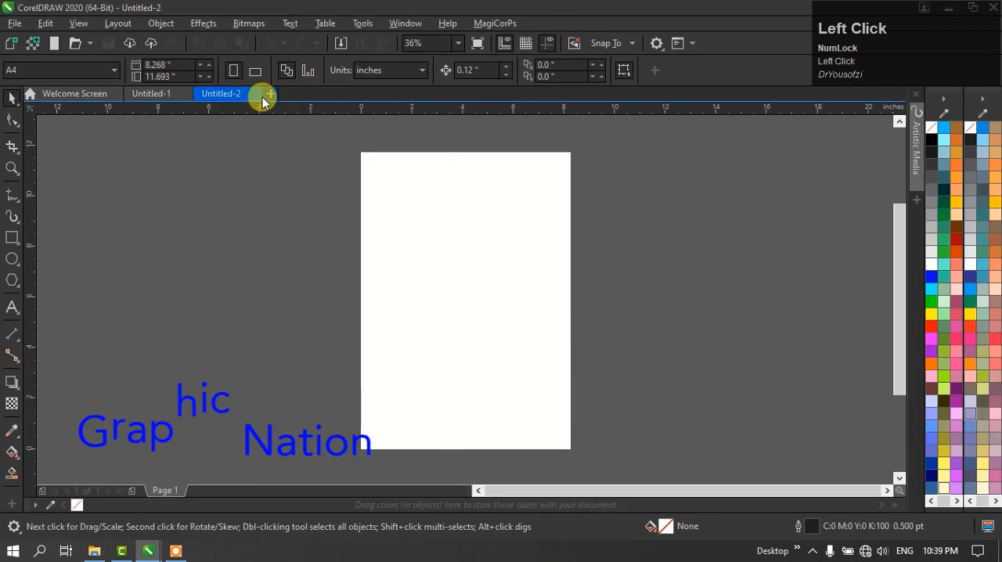
- Close the documents Untitled-2 and Untitled-1
{"action": "left_click", "coordinate": [251, 93]}
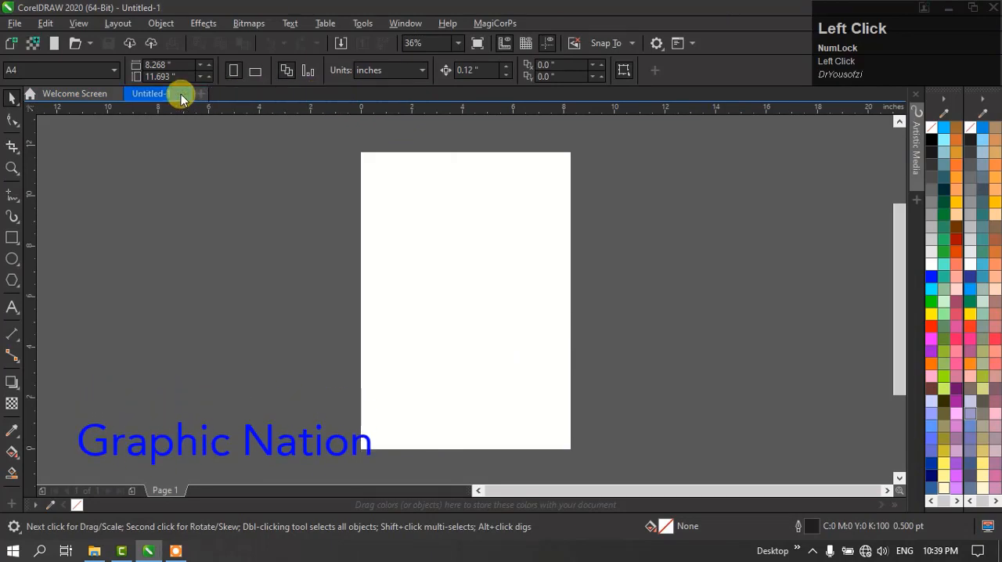
{"action": "left_click", "coordinate": [181, 95]}
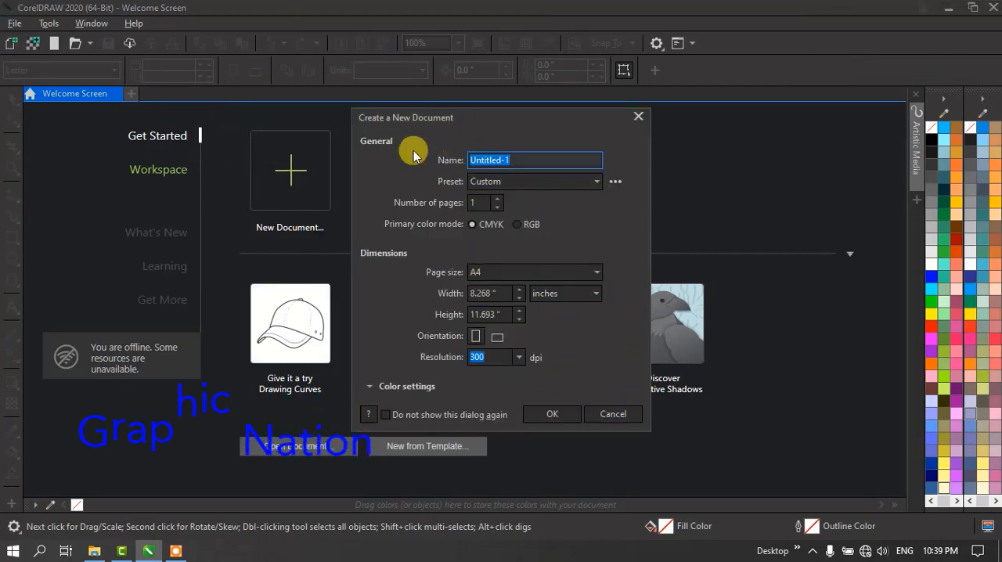
- Start a new document and enter Graphic Nation as its name
{"action": "left_click", "coordinate": [528, 157]}
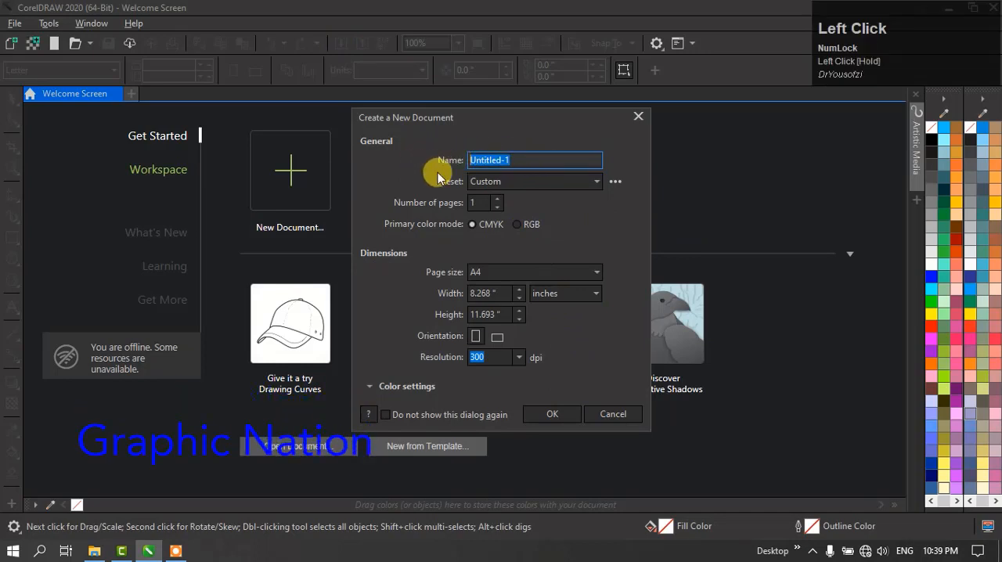
{"action": "left_click_drag", "start_coordinate": [470, 159], "coordinate": [531, 195]}
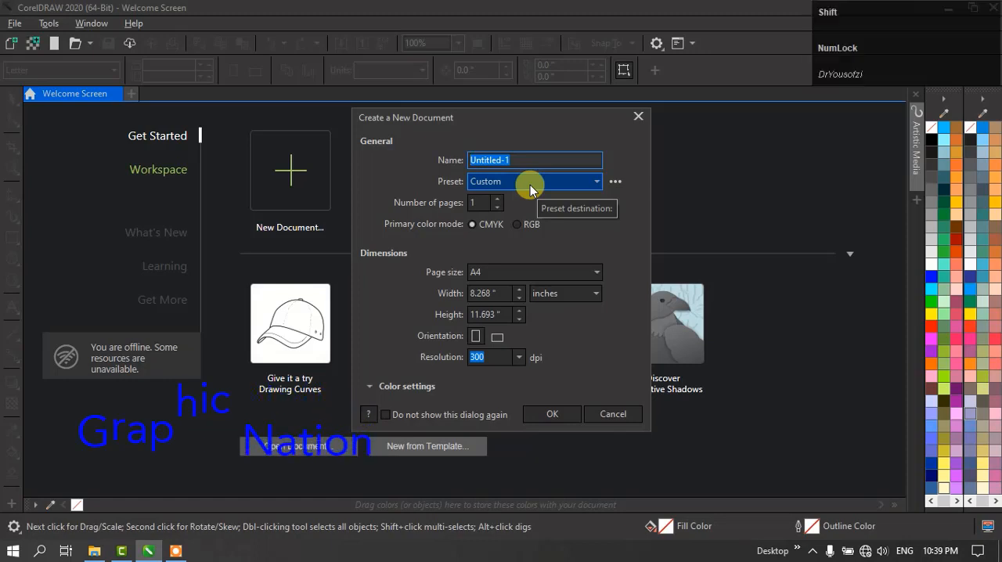
{"action": "type", "text": "Gr"}
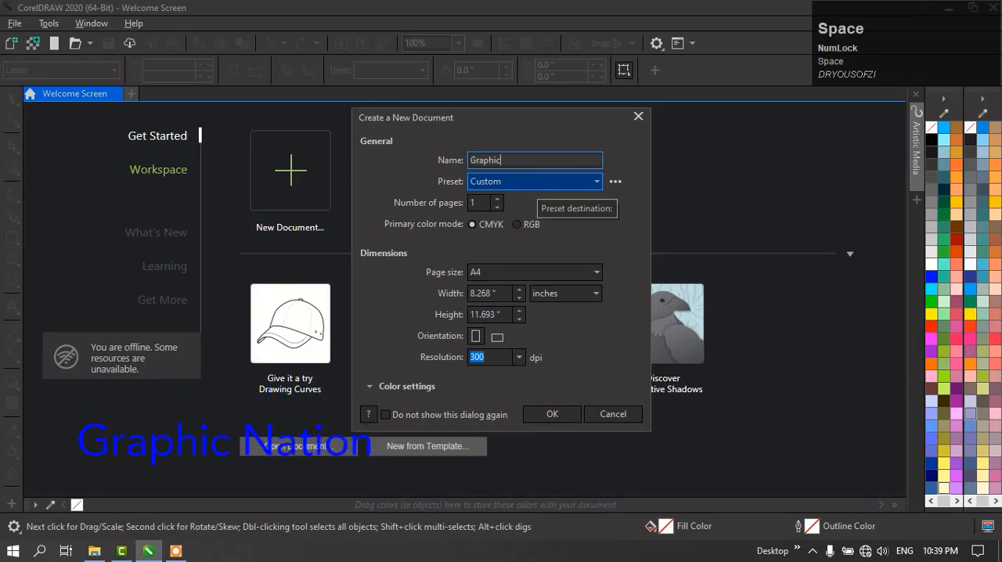
{"action": "type", "text": "aphic"}
{"action": "key", "text": "Caps_Lock"}
{"action": "type", "text": "NA"}
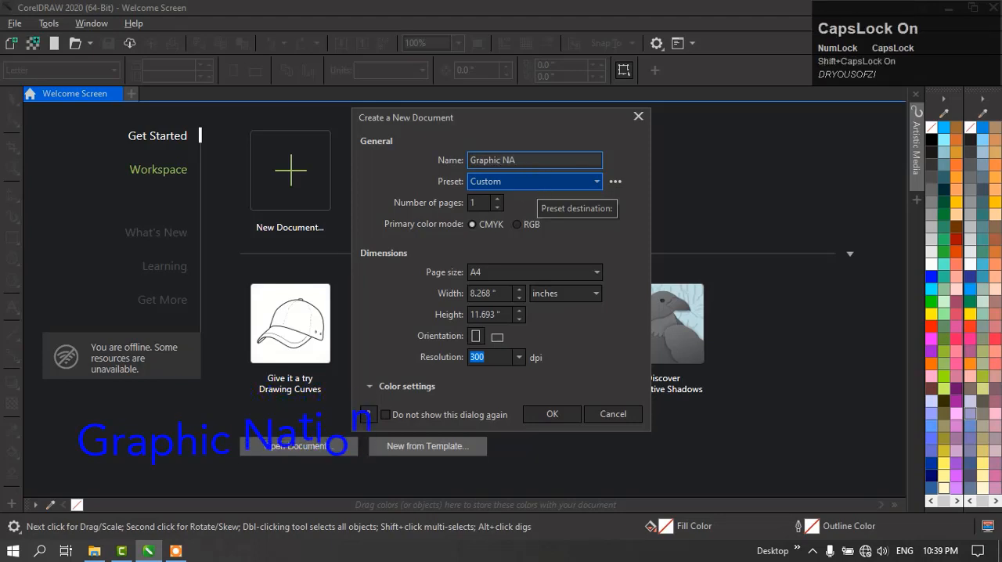
{"action": "key", "text": "Caps_Lock"}
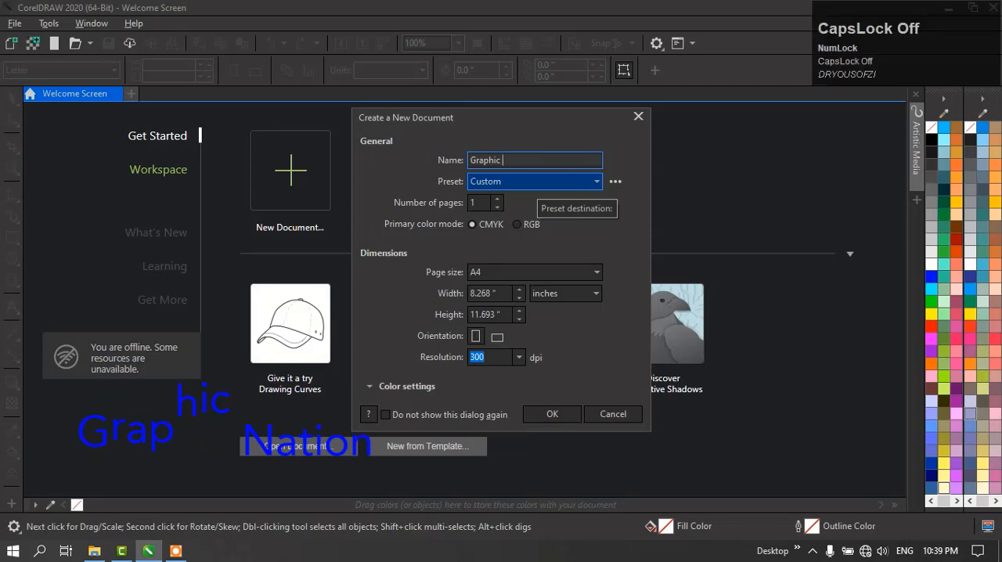
{"action": "key", "text": "shift"}
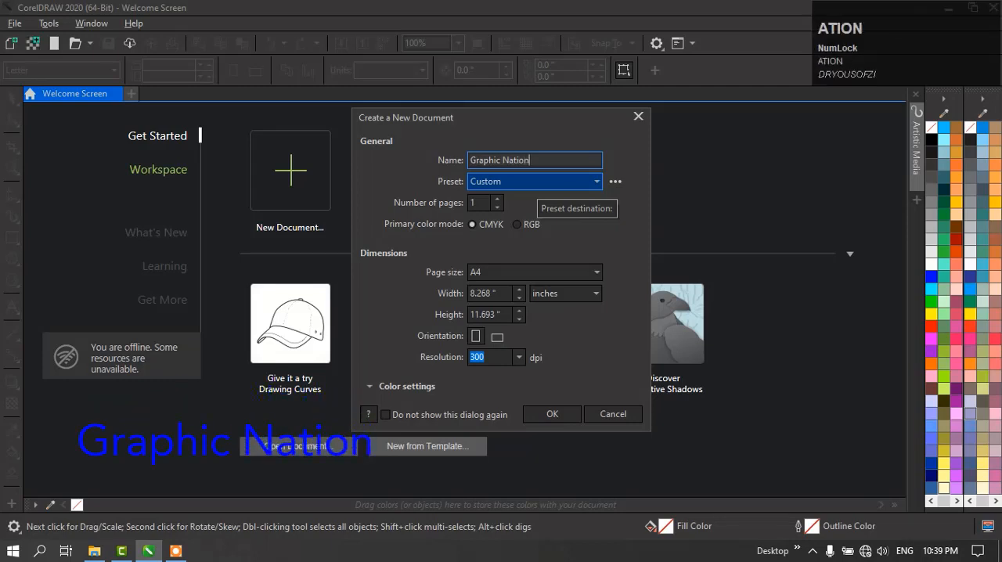
{"action": "key", "text": "Tab"}
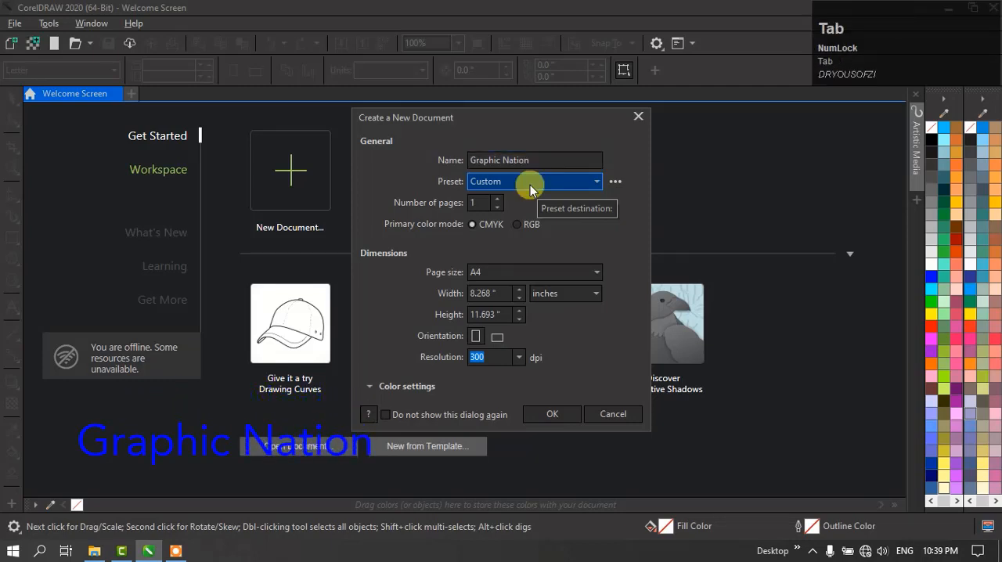
- Choose the Custom preset and CMYK as the primary color mode for the new document
{"action": "left_click", "coordinate": [592, 183]}
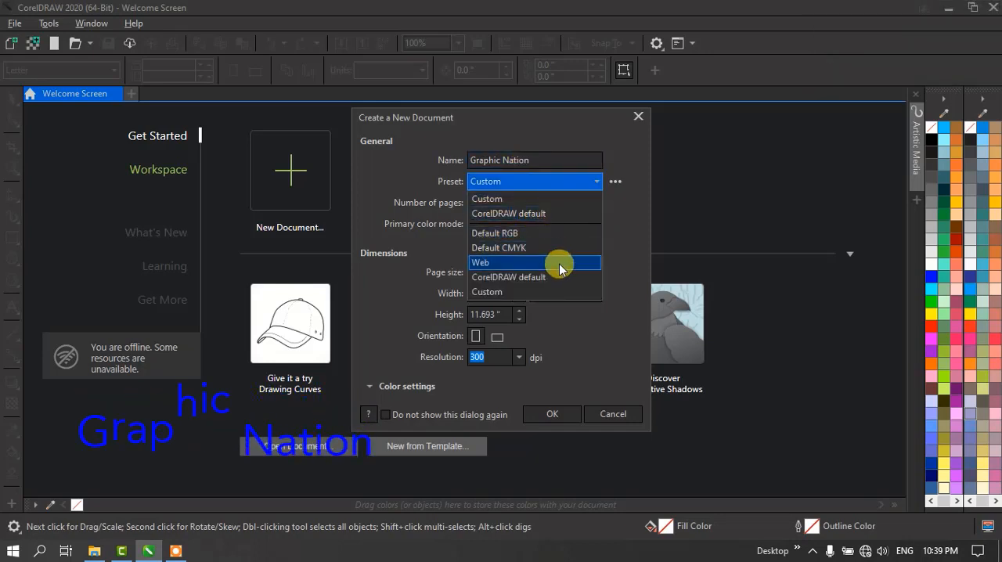
{"action": "left_click", "coordinate": [521, 200]}
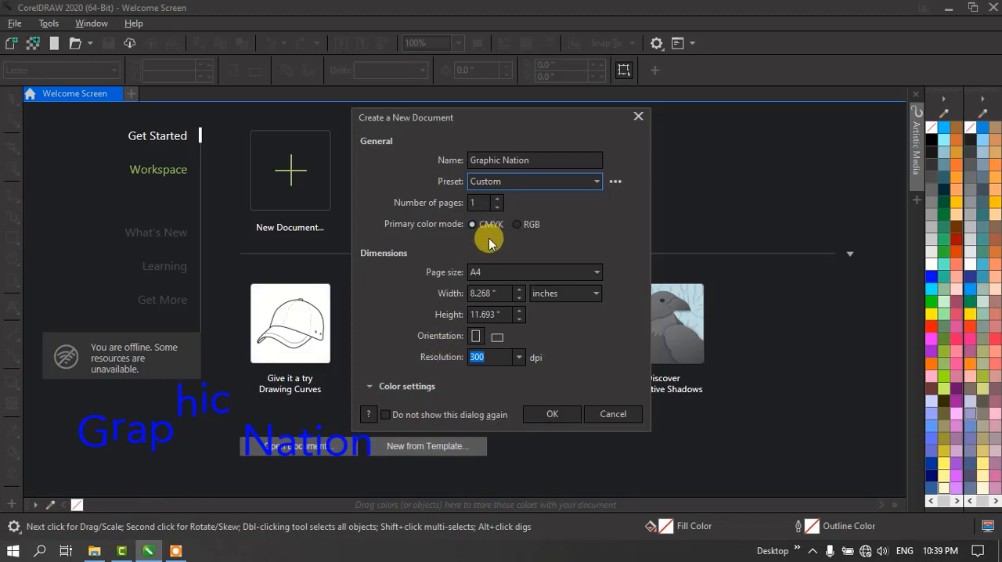
{"action": "left_click", "coordinate": [372, 208]}
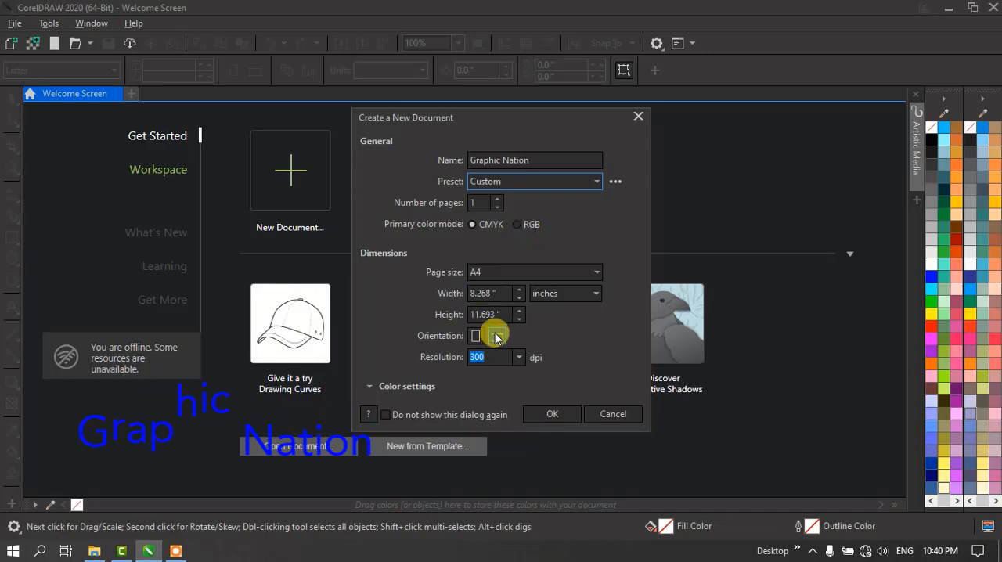
{"action": "left_click", "coordinate": [524, 227]}
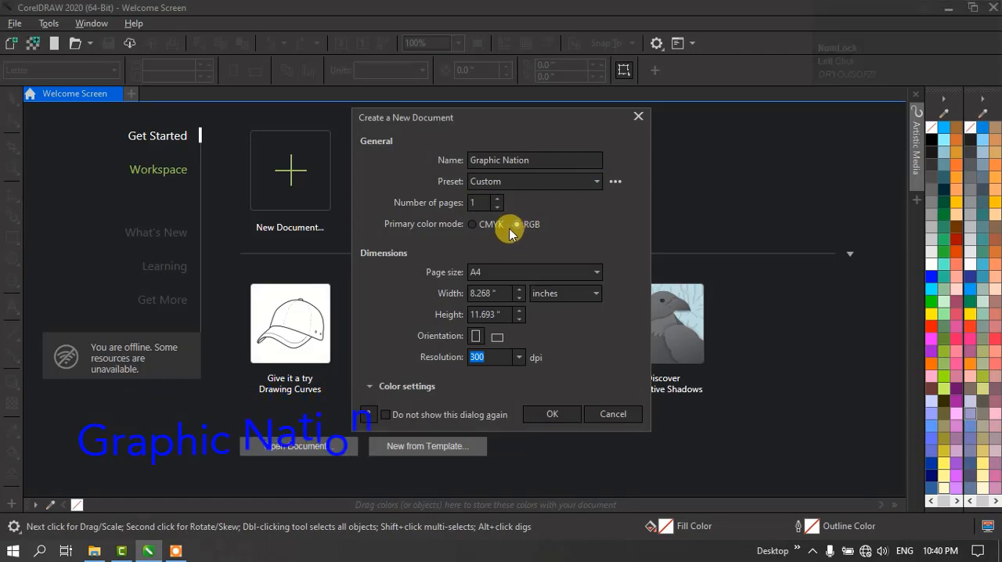
{"action": "left_click", "coordinate": [478, 228]}
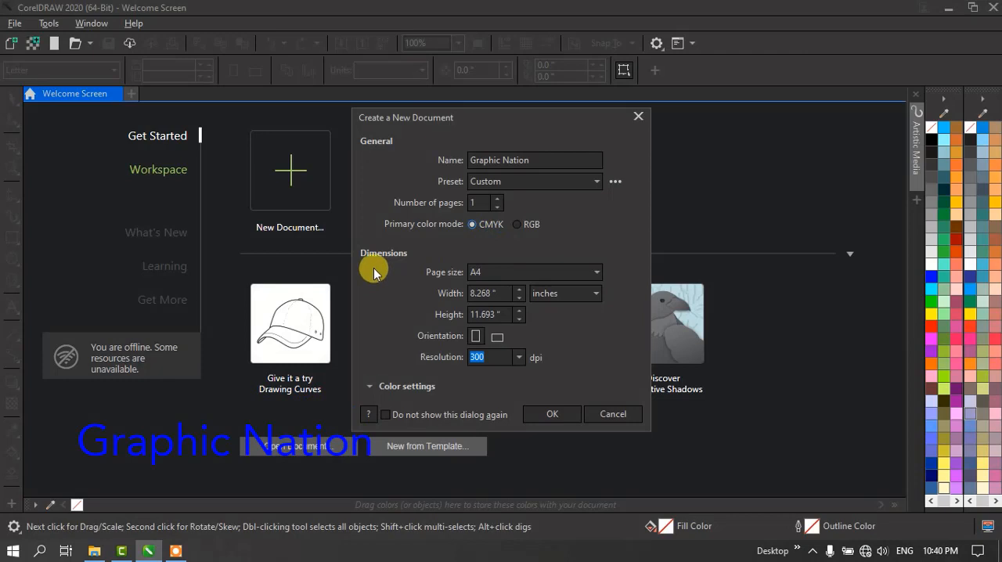
- Look through the available page sizes for the new document, leaving A4 selected
{"action": "left_click", "coordinate": [496, 274]}
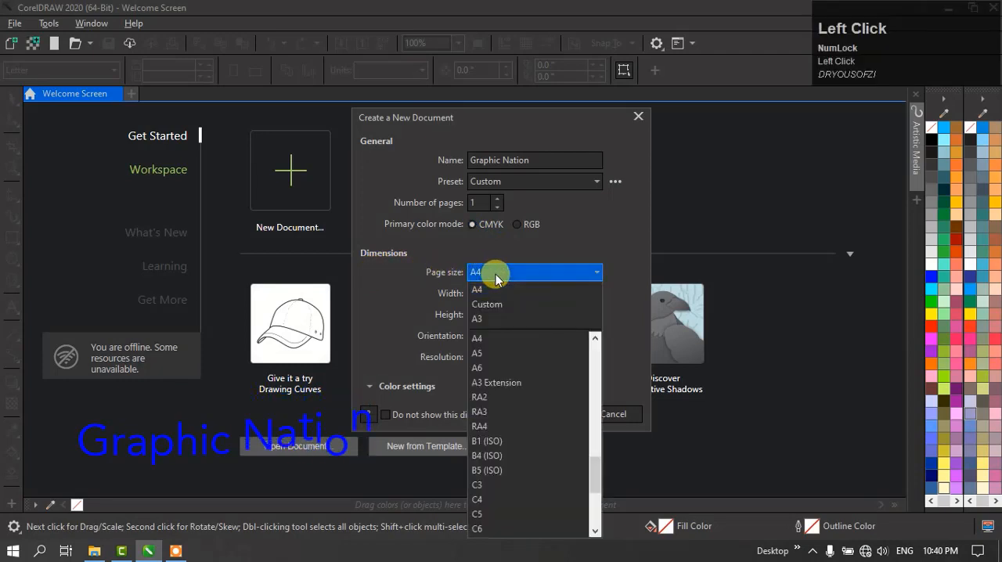
{"action": "left_click", "coordinate": [495, 274]}
{"action": "left_click", "coordinate": [496, 274]}
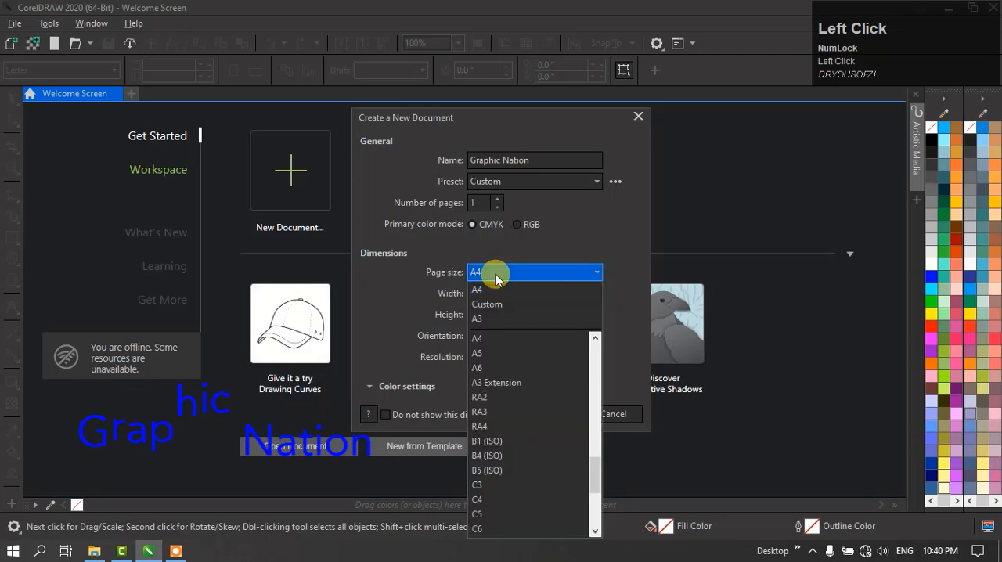
{"action": "left_click", "coordinate": [495, 274]}
{"action": "left_click", "coordinate": [496, 274]}
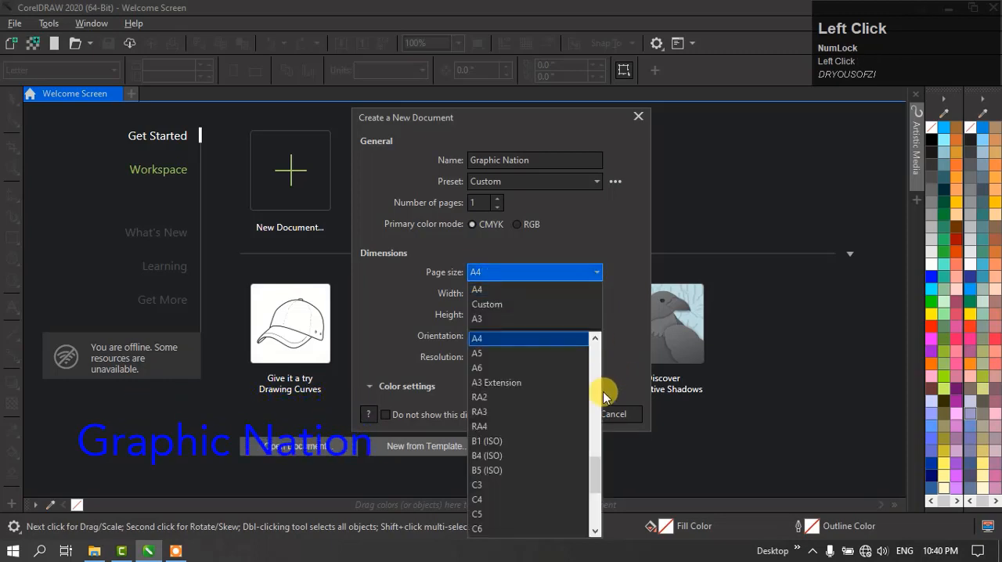
{"action": "left_click_drag", "start_coordinate": [597, 475], "coordinate": [624, 499]}
{"action": "left_click", "coordinate": [525, 267]}
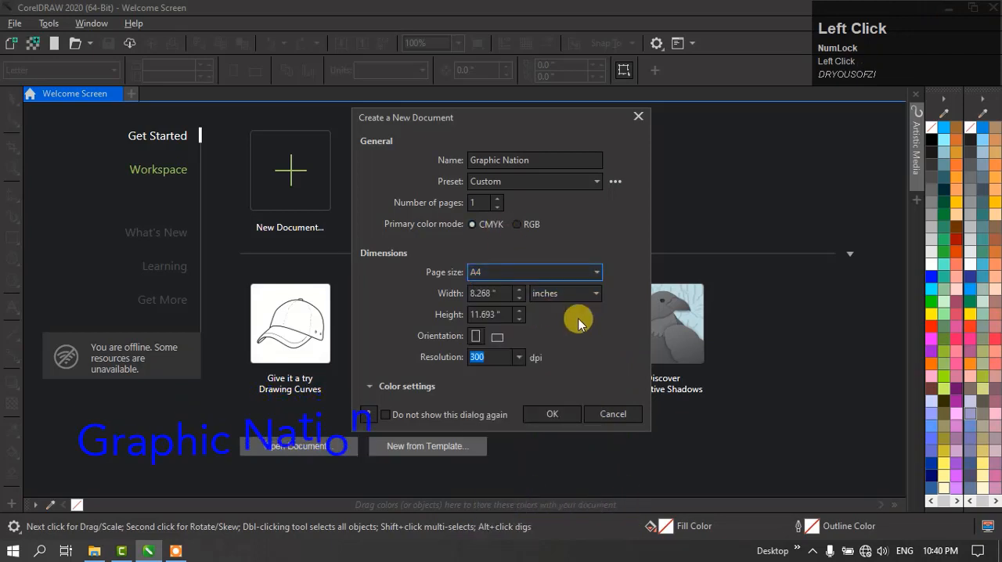
- Check the page width and height values and choose inches as the dimension unit
{"action": "left_click", "coordinate": [493, 316]}
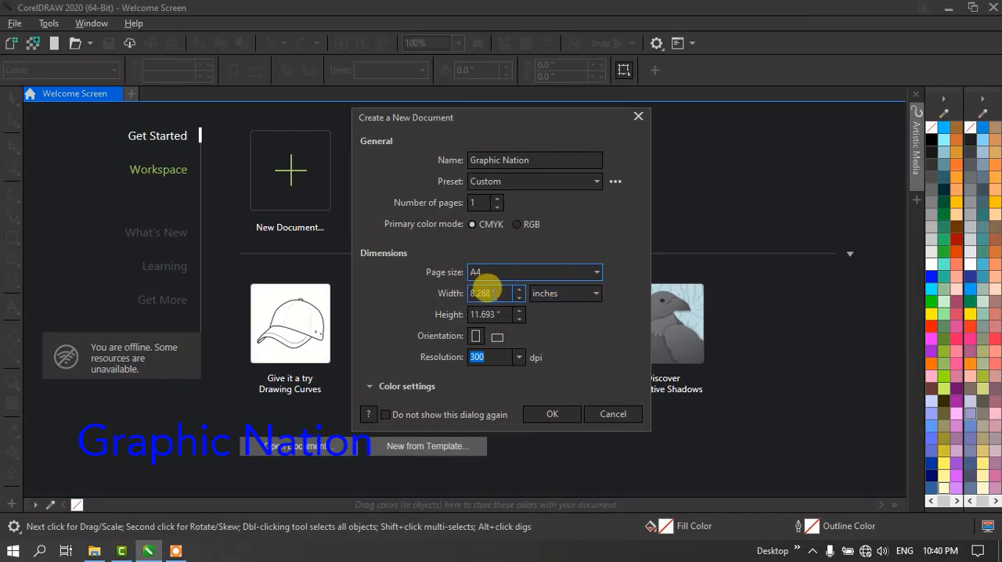
{"action": "left_click_drag", "start_coordinate": [495, 291], "coordinate": [452, 288]}
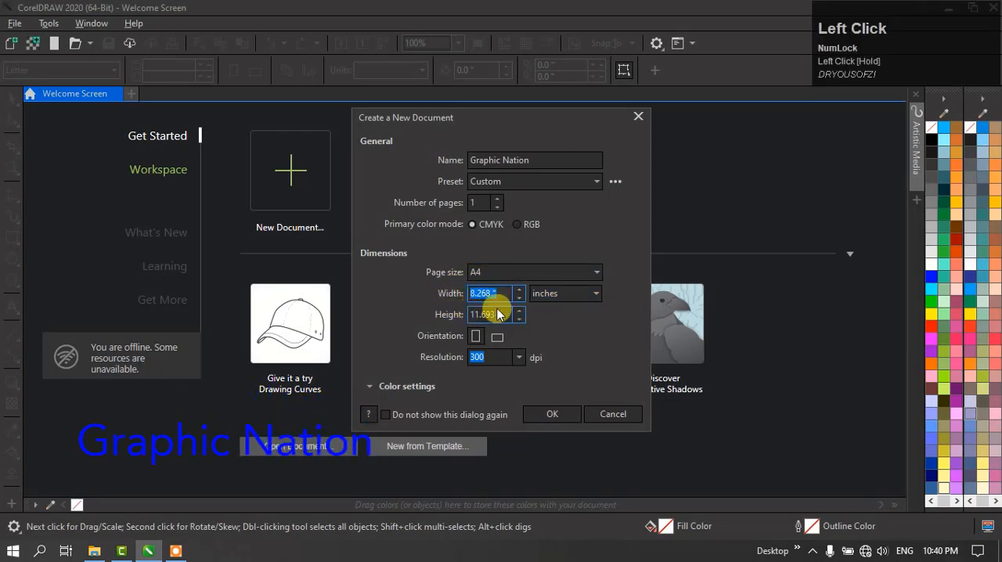
{"action": "left_click", "coordinate": [582, 291]}
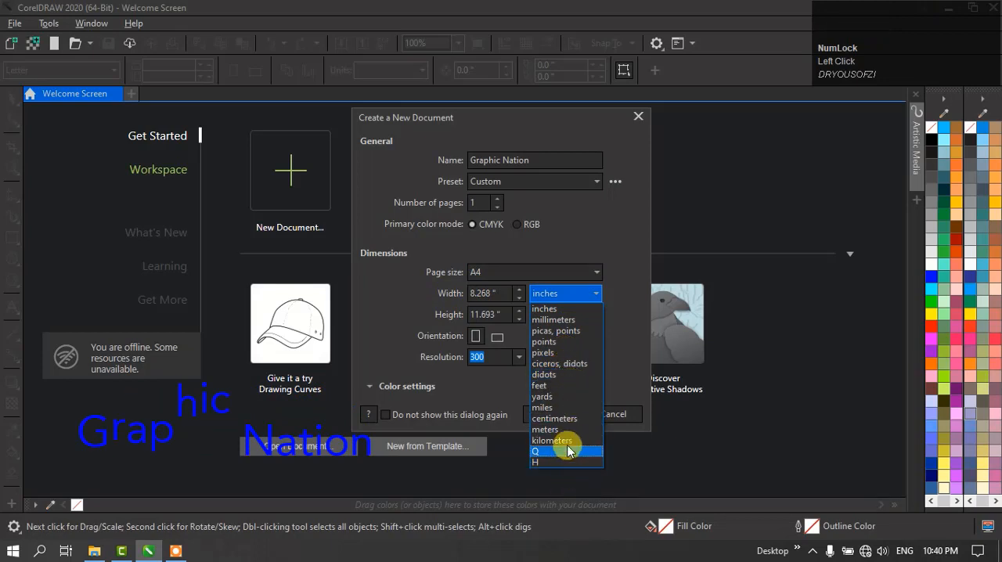
{"action": "left_click", "coordinate": [557, 309]}
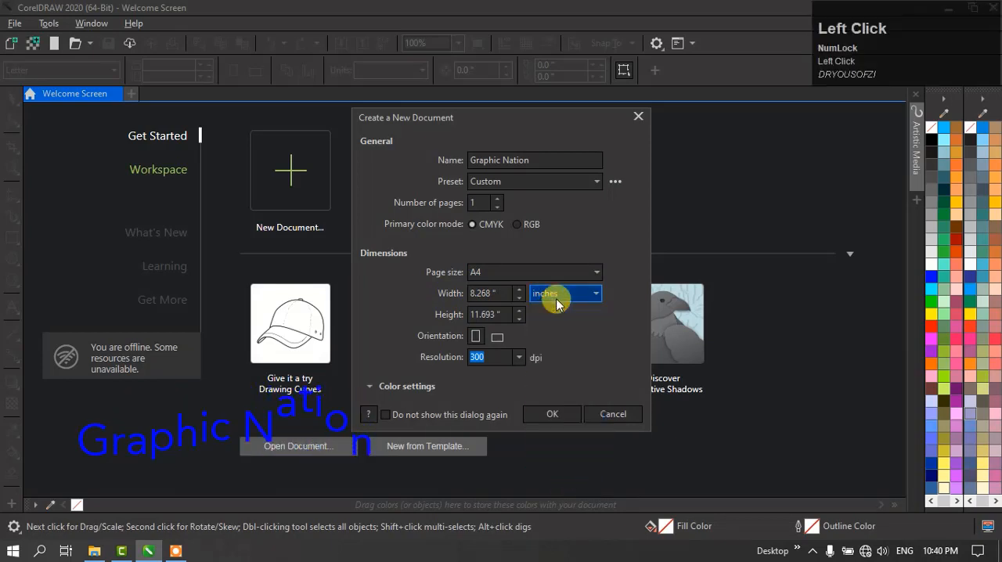
- Set the page orientation to landscape and create the Graphic Nation document
{"action": "left_click", "coordinate": [497, 337]}
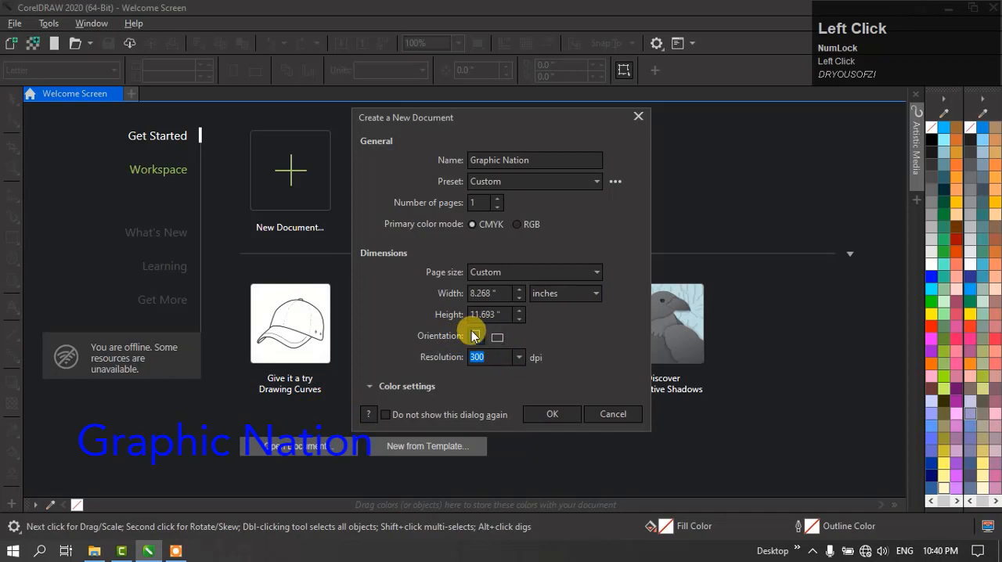
{"action": "left_click", "coordinate": [478, 337]}
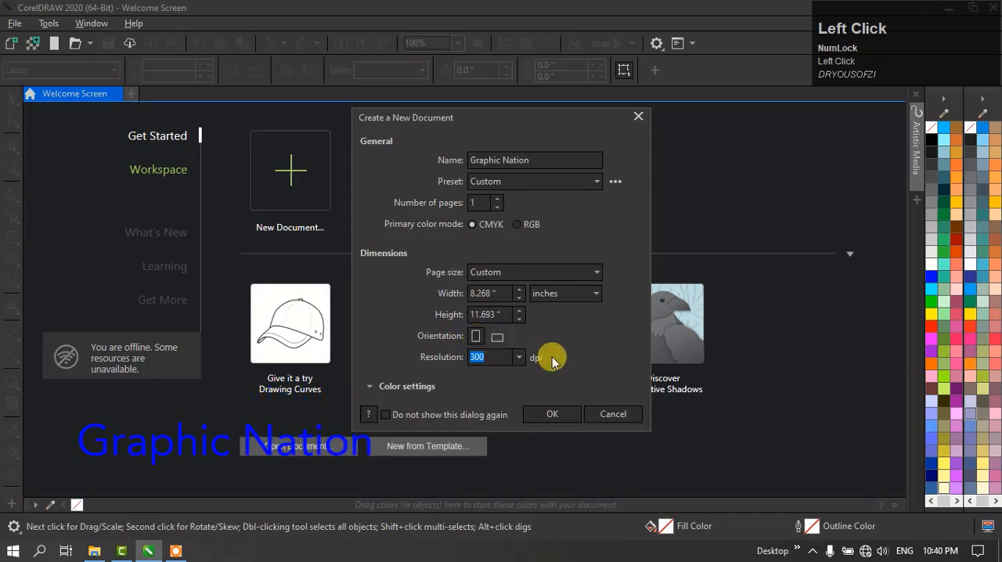
{"action": "left_click", "coordinate": [486, 338]}
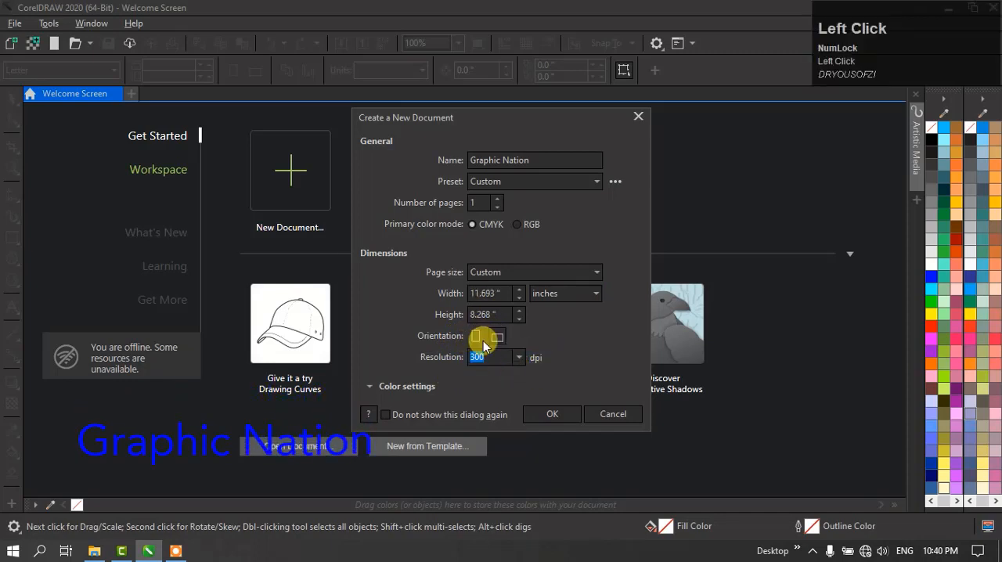
{"action": "left_click", "coordinate": [558, 420]}
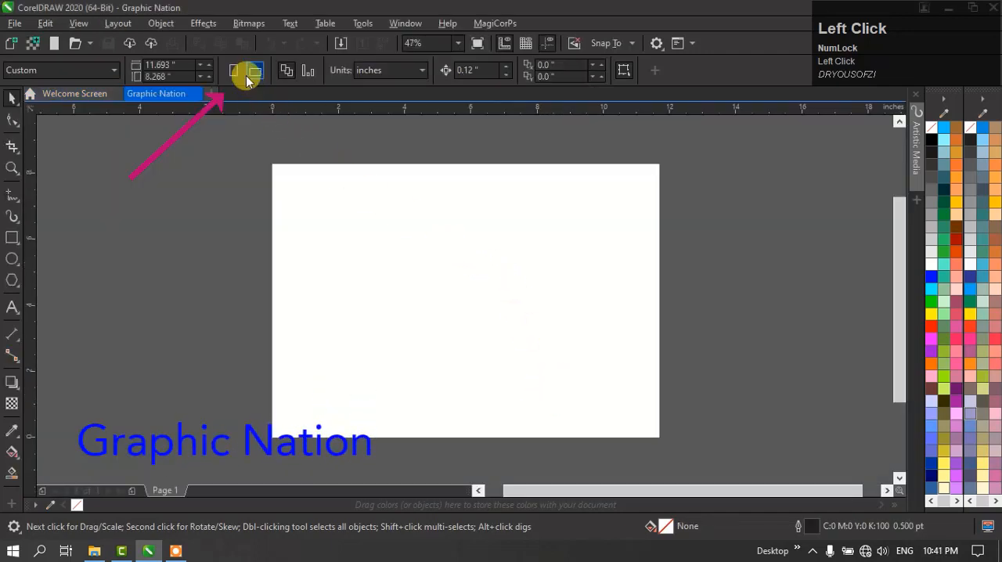
- Switch the page between portrait and landscape orientation a few times, ending with portrait
{"action": "left_click", "coordinate": [233, 70]}
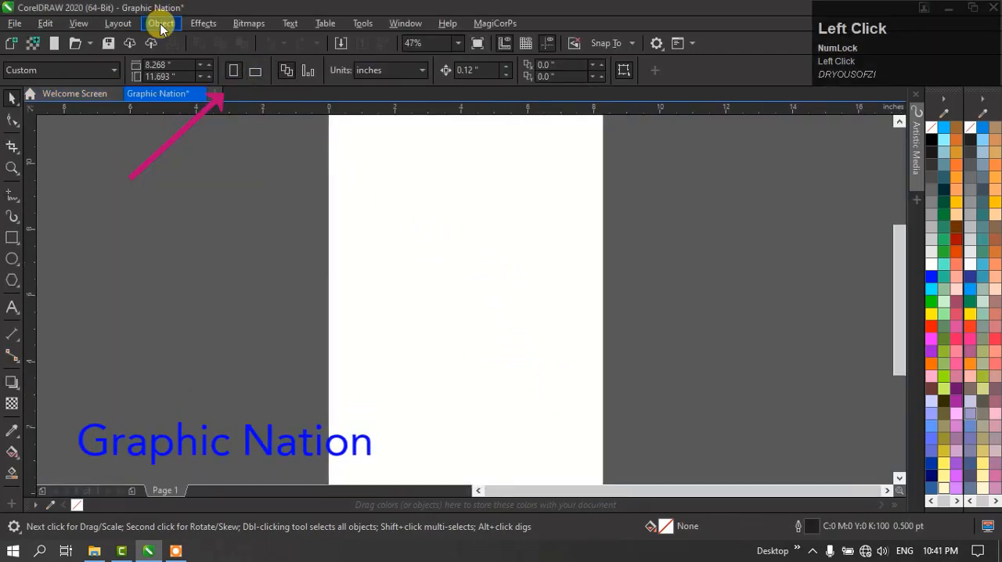
{"action": "left_click", "coordinate": [256, 72]}
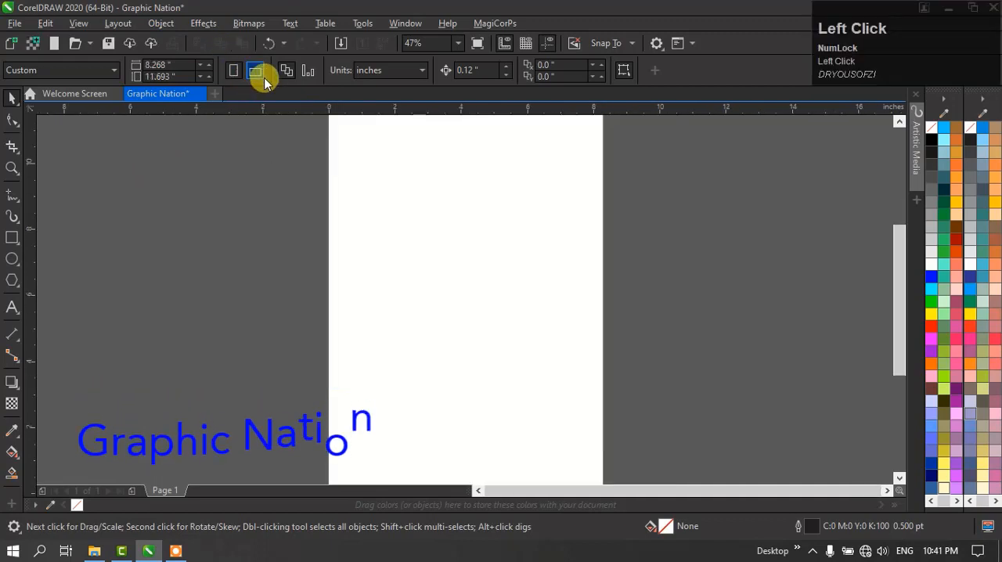
{"action": "left_click", "coordinate": [234, 72]}
{"action": "left_click", "coordinate": [255, 70]}
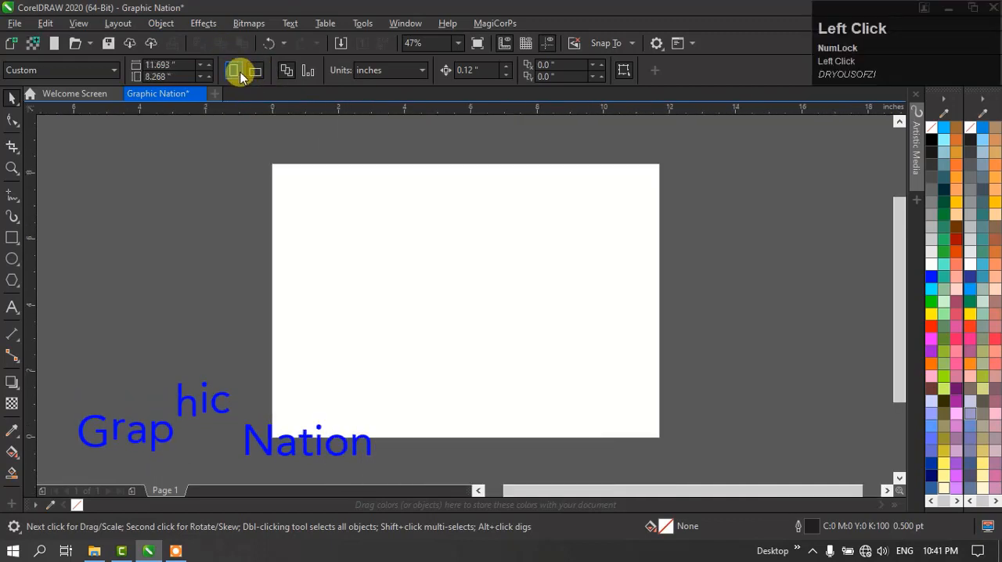
{"action": "scroll", "coordinate": [394, 274], "scroll_direction": "up", "scroll_amount": 3}
{"action": "scroll", "coordinate": [394, 286], "scroll_direction": "up", "scroll_amount": 2}
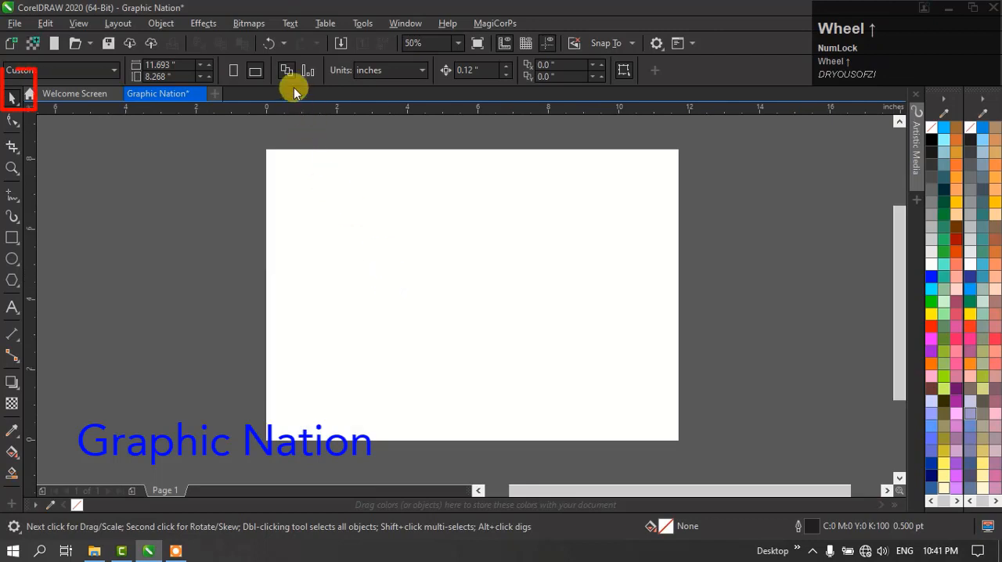
{"action": "left_click", "coordinate": [234, 70]}
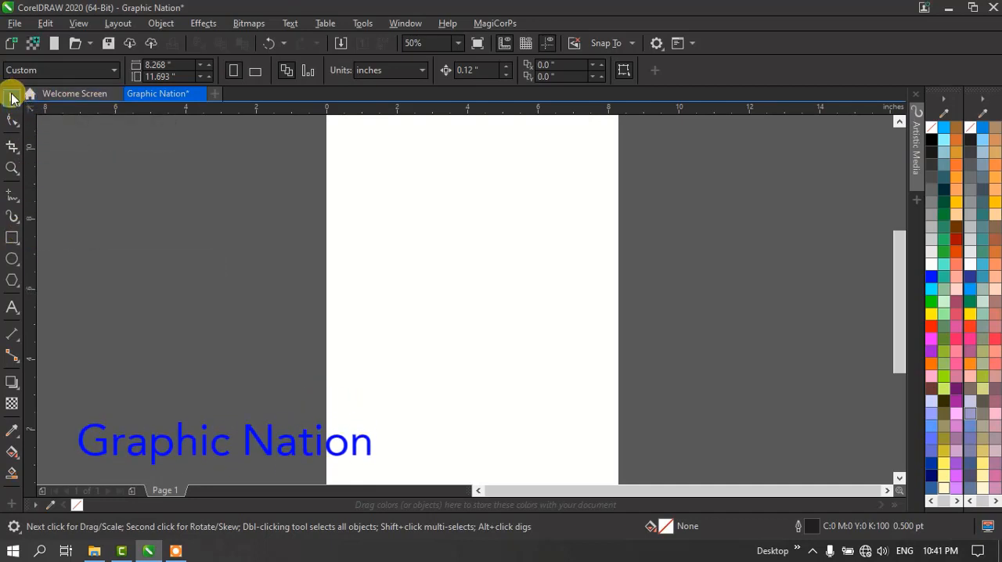
- Draw a rectangle about 7.73 by 3.63 inches across the page with the Rectangle tool
{"action": "left_click", "coordinate": [12, 239]}
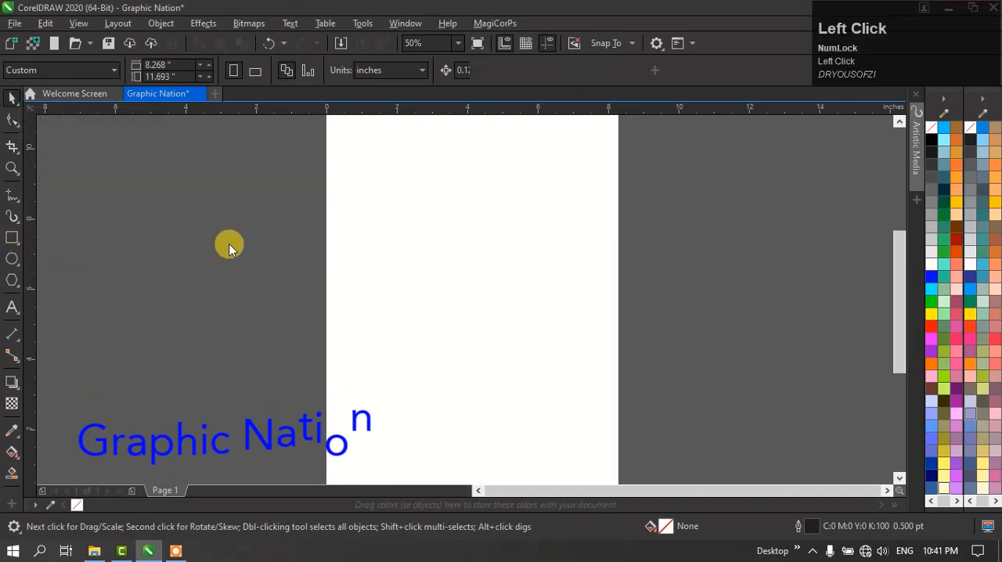
{"action": "left_click", "coordinate": [13, 238]}
{"action": "left_click", "coordinate": [20, 246]}
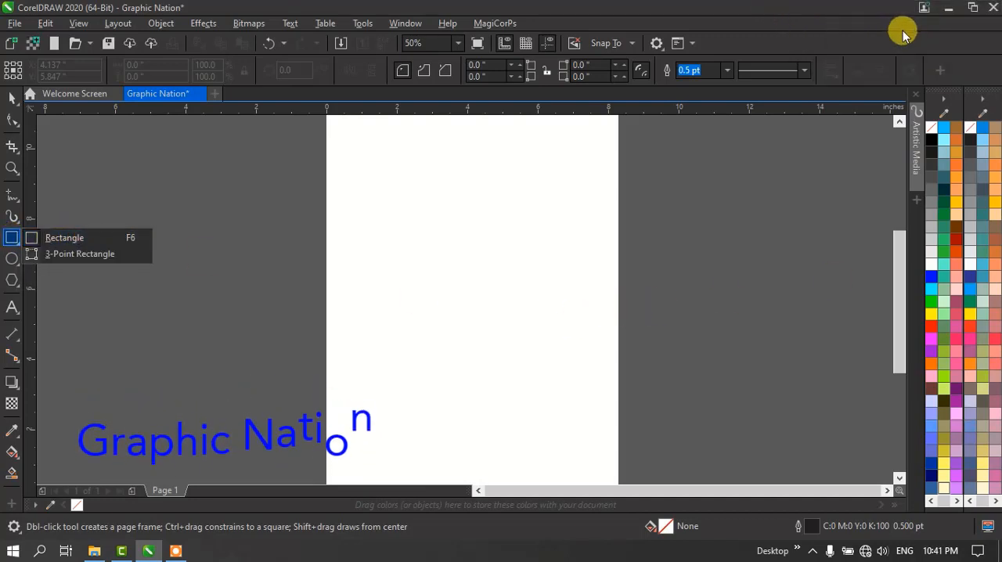
{"action": "left_click", "coordinate": [51, 237]}
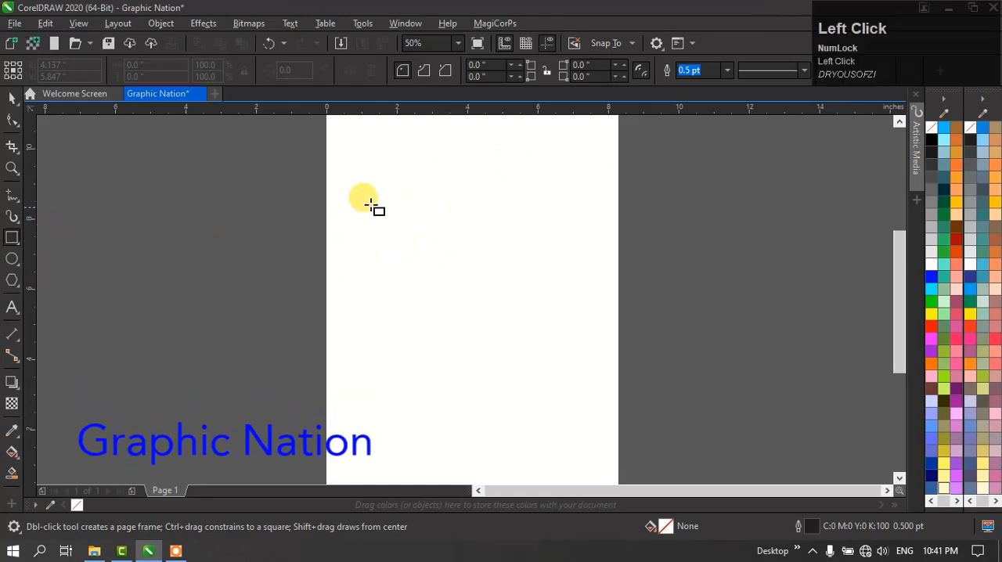
{"action": "left_click_drag", "start_coordinate": [343, 199], "coordinate": [616, 325]}
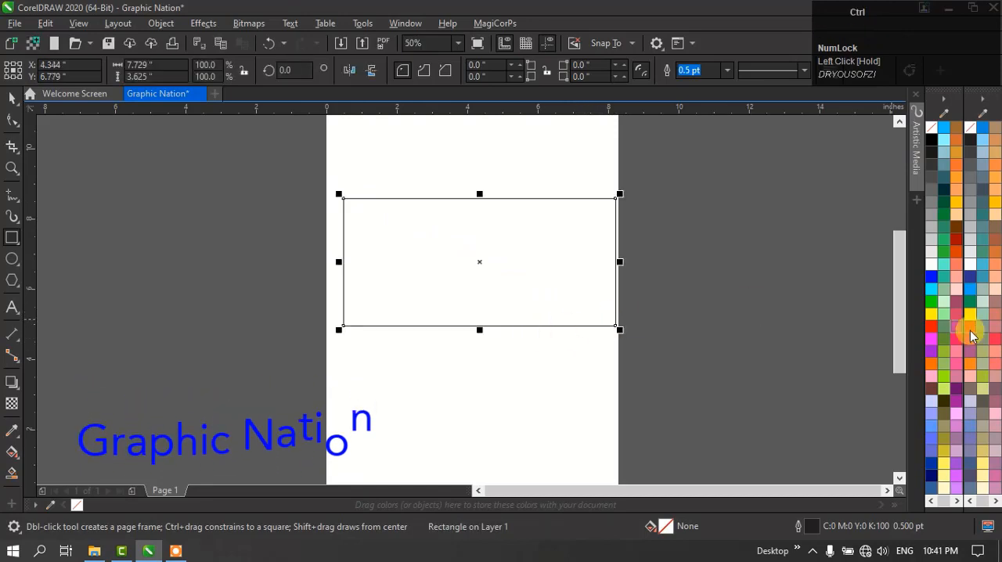
- Fill the rectangle on the page with blue (#0000FF)
{"action": "key", "text": "ctrl+space"}
{"action": "left_click", "coordinate": [707, 308]}
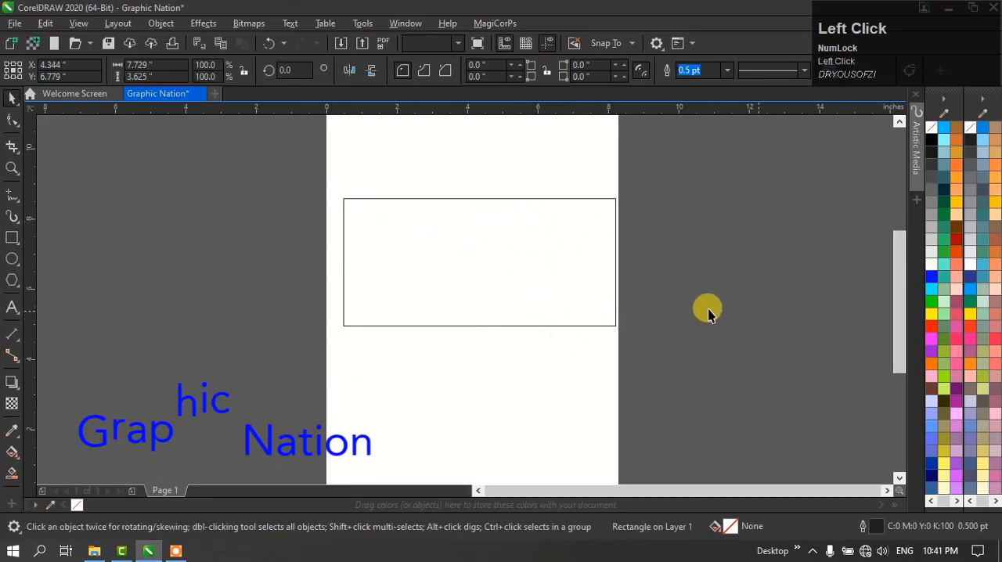
{"action": "left_click", "coordinate": [483, 283]}
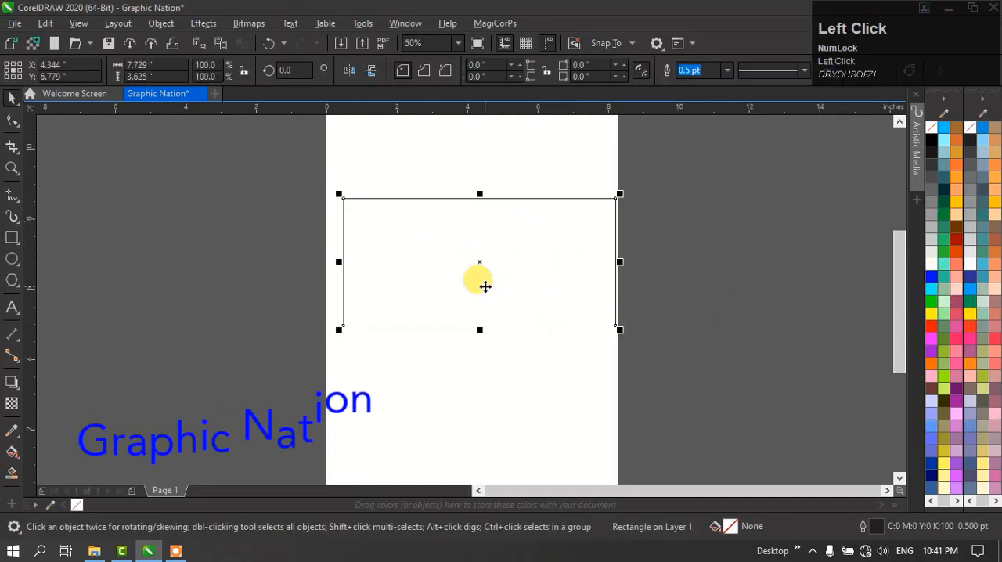
{"action": "left_click", "coordinate": [931, 277]}
{"action": "left_click", "coordinate": [696, 320]}
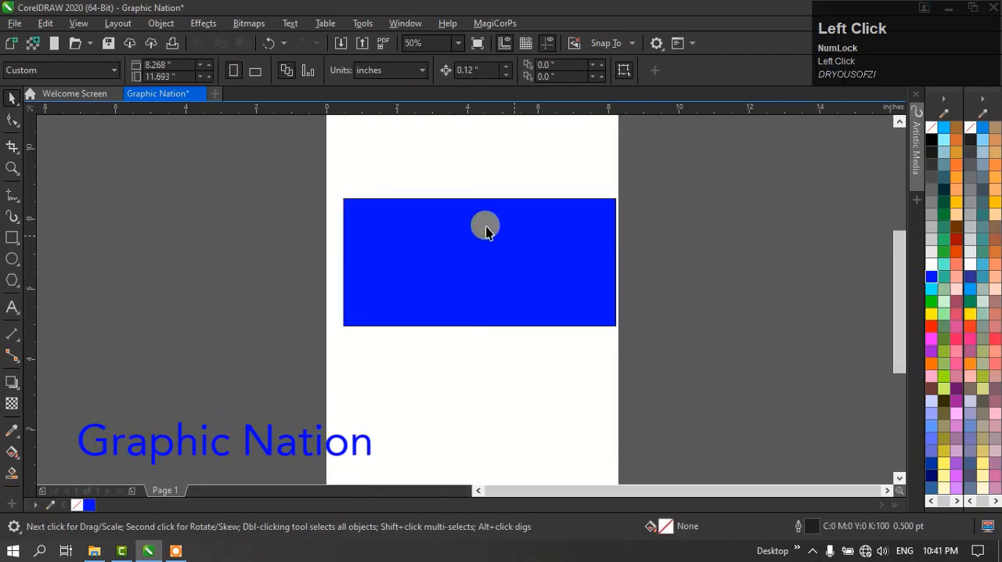
- Enlarge the blue rectangle to about 8.21 by 3.85 inches so it reaches the page's left edge
{"action": "left_click_drag", "start_coordinate": [302, 188], "coordinate": [709, 371]}
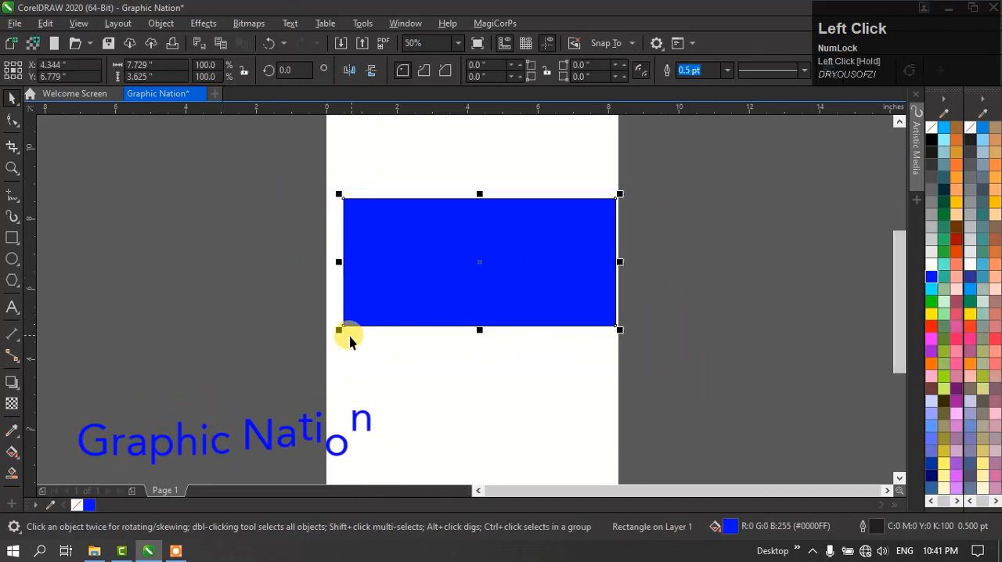
{"action": "left_click_drag", "start_coordinate": [335, 333], "coordinate": [308, 338]}
{"action": "left_click", "coordinate": [822, 264]}
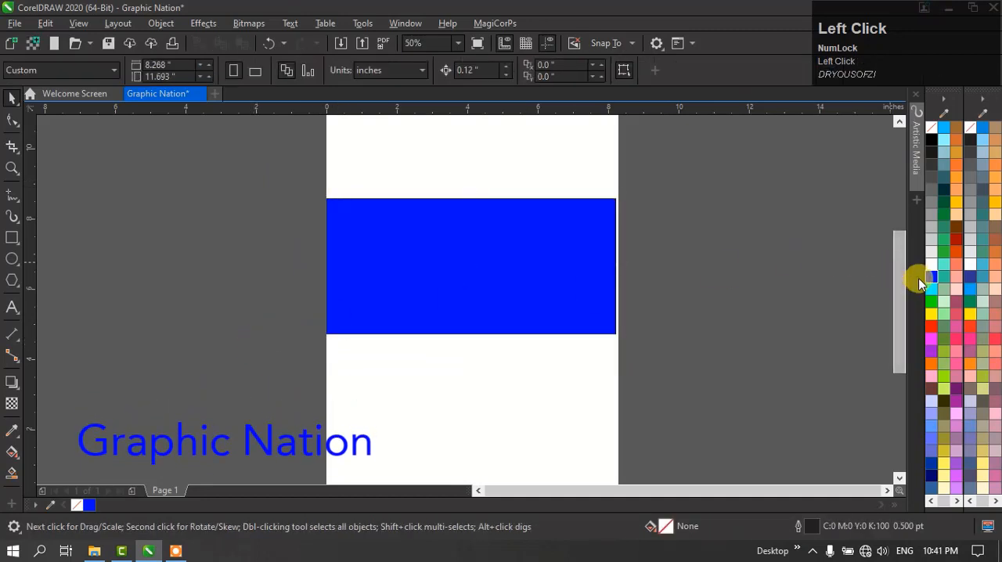
- Recolor the rectangle's fill to cyan and then to red by dropping palette colors onto it
{"action": "left_click_drag", "start_coordinate": [931, 288], "coordinate": [678, 291]}
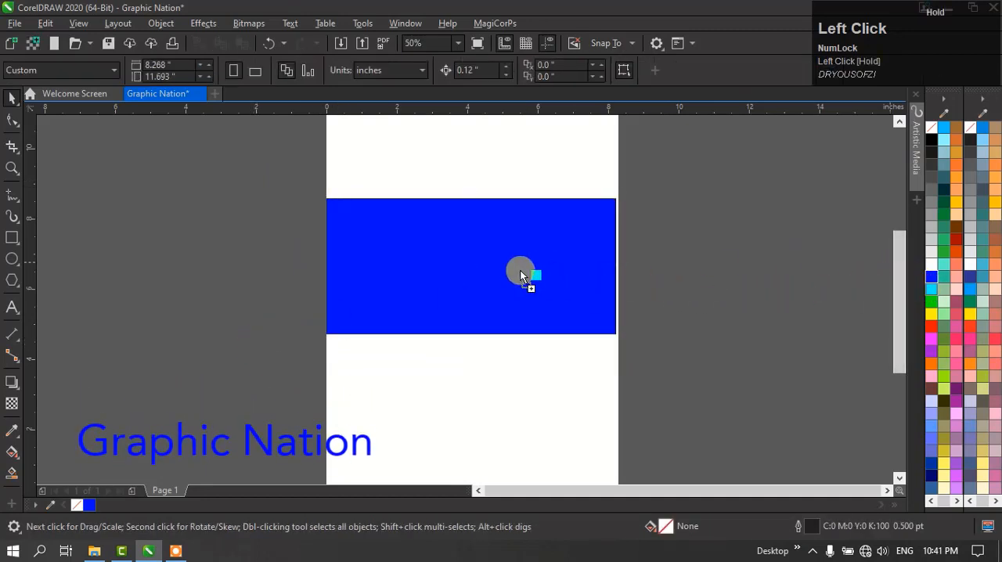
{"action": "left_click_drag", "start_coordinate": [518, 270], "coordinate": [516, 268]}
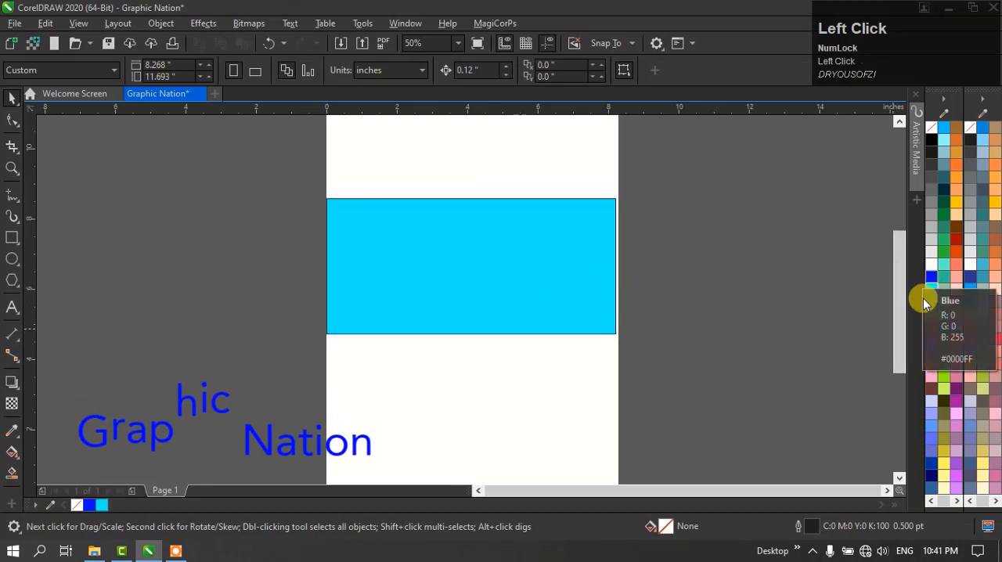
{"action": "left_click_drag", "start_coordinate": [928, 324], "coordinate": [545, 275]}
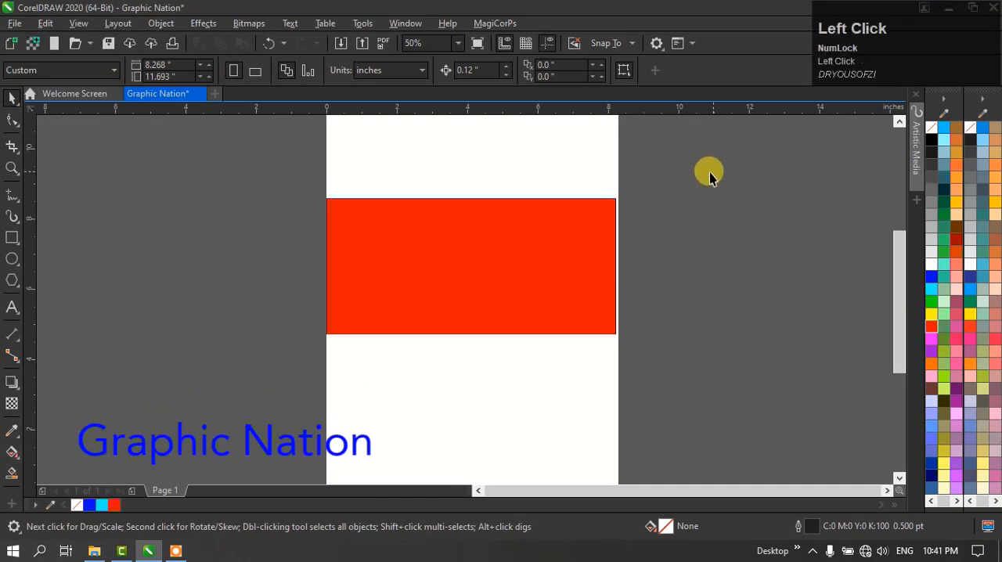
- Select the rectangle and apply a red (#FF0000) fill with a black (#000000) outline
{"action": "left_click_drag", "start_coordinate": [431, 308], "coordinate": [308, 373]}
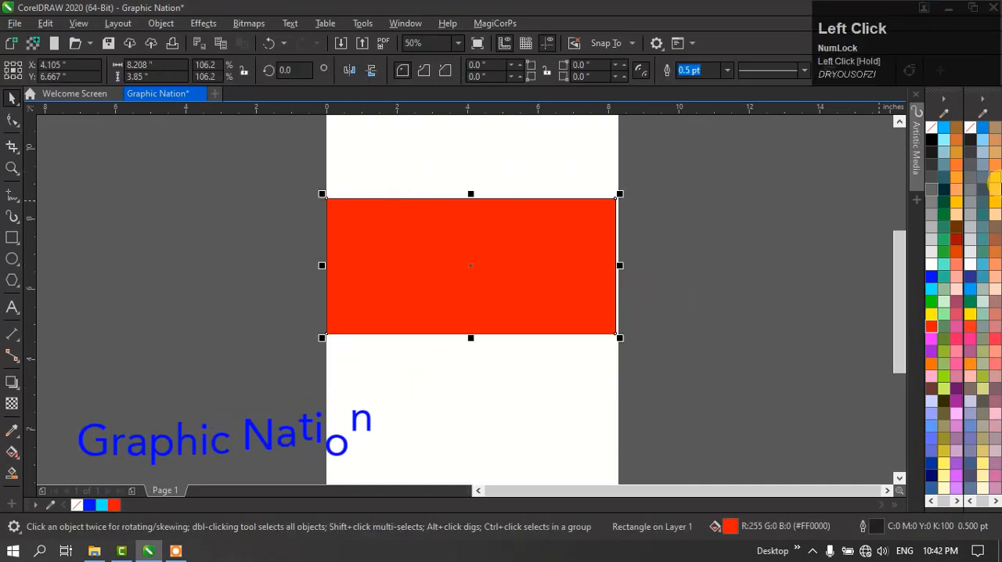
{"action": "left_click", "coordinate": [932, 325]}
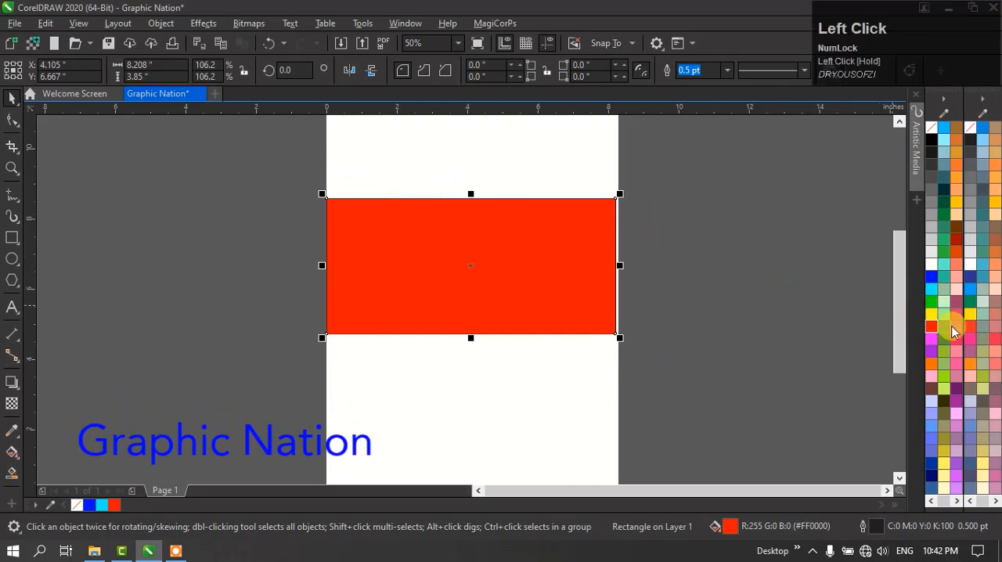
{"action": "right_click", "coordinate": [931, 141]}
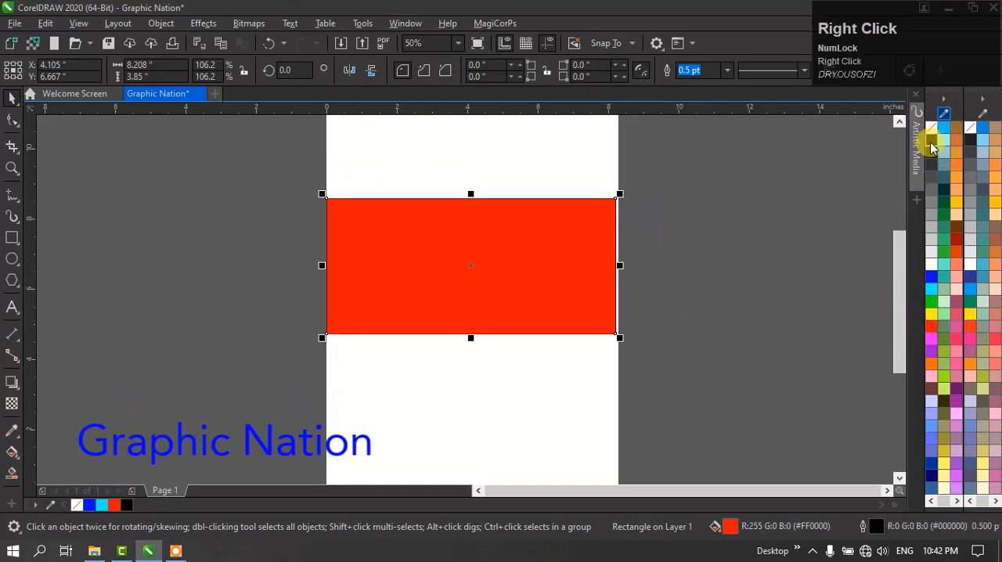
- Draw a square about 2.69 by 2.69 inches and move it off the page, to the right of the red rectangle
{"action": "key", "text": "space"}
{"action": "left_click_drag", "start_coordinate": [577, 177], "coordinate": [672, 266]}
{"action": "key", "text": "ctrl+space"}
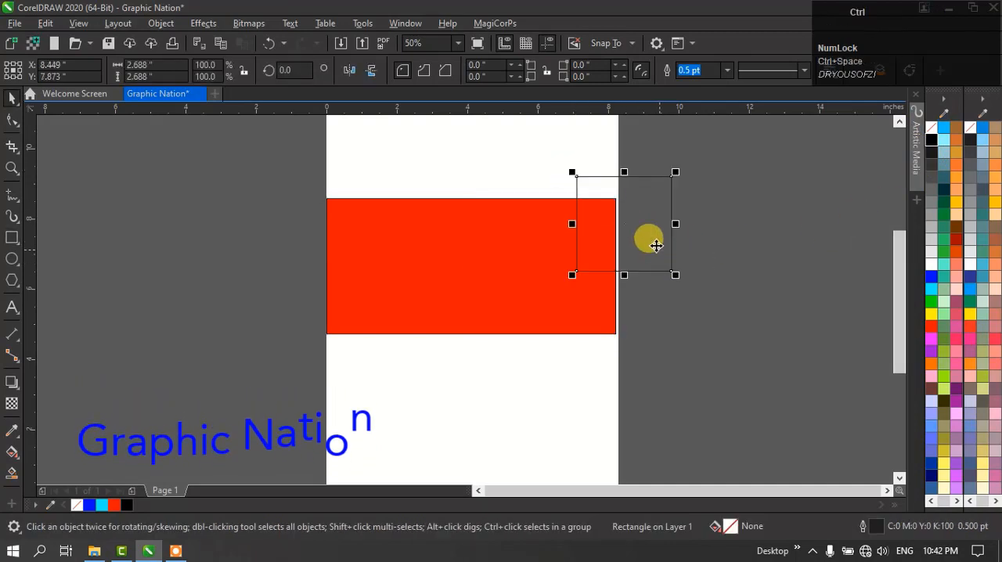
{"action": "key", "text": "space"}
{"action": "left_click", "coordinate": [622, 233]}
{"action": "left_click_drag", "start_coordinate": [727, 317], "coordinate": [729, 320]}
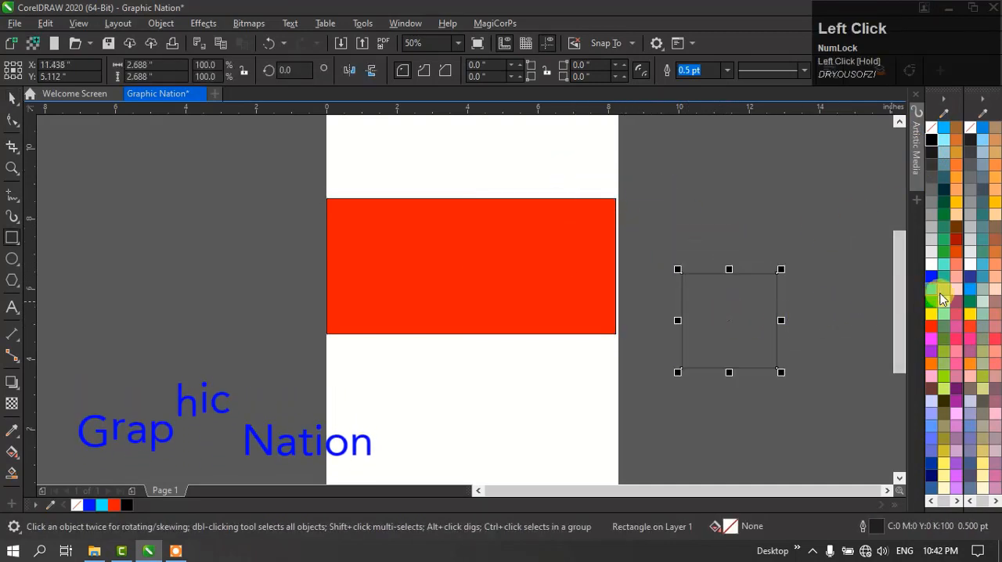
- Give the square a cyan (#00FFFF) outline and a yellow (#FFFF00) fill
{"action": "right_click", "coordinate": [935, 290]}
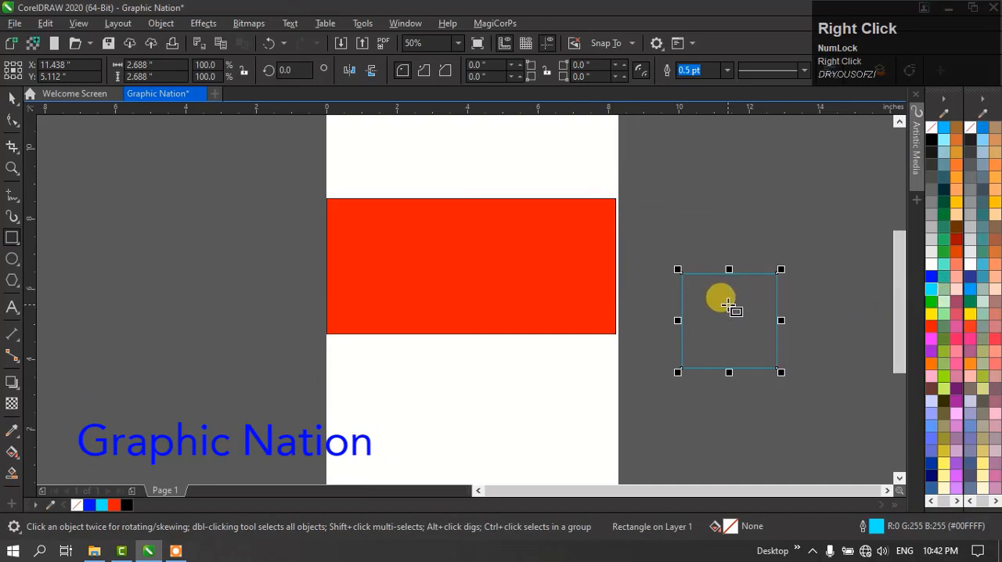
{"action": "key", "text": "ctrl+space"}
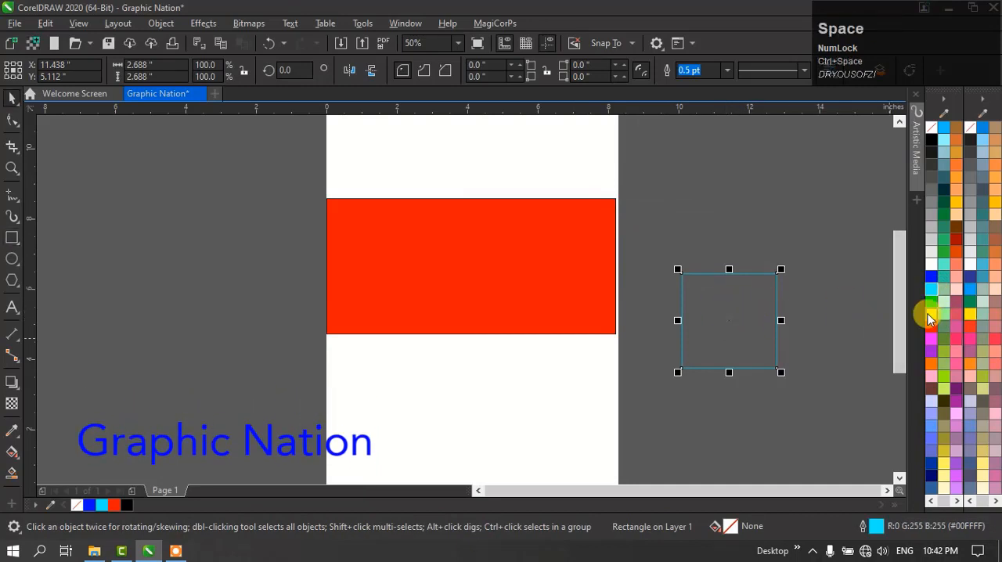
{"action": "left_click_drag", "start_coordinate": [705, 335], "coordinate": [702, 279]}
{"action": "left_click", "coordinate": [751, 408]}
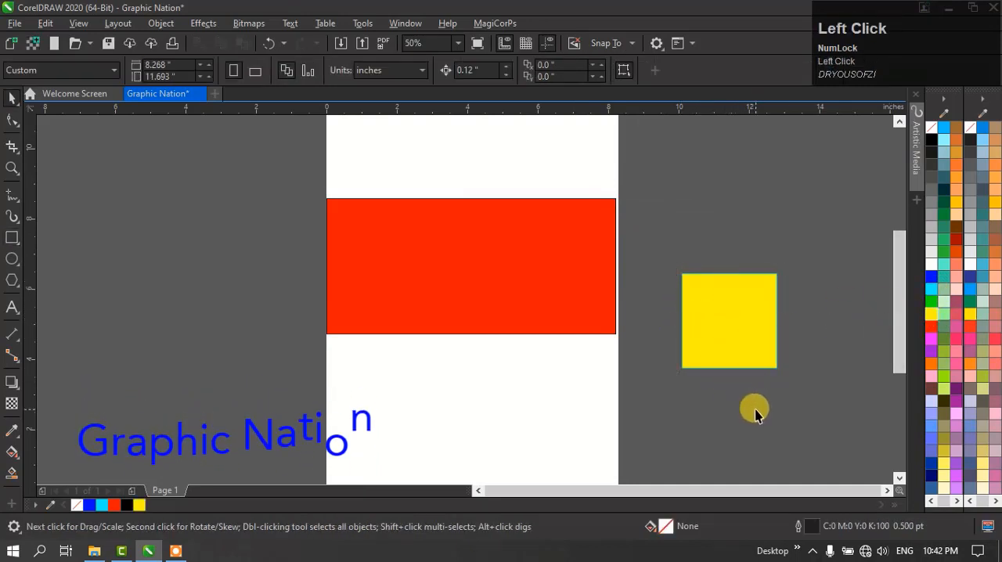
- Set the outline width of the yellow square to 10 pt
{"action": "key", "text": "F2"}
{"action": "left_click_drag", "start_coordinate": [673, 255], "coordinate": [827, 311]}
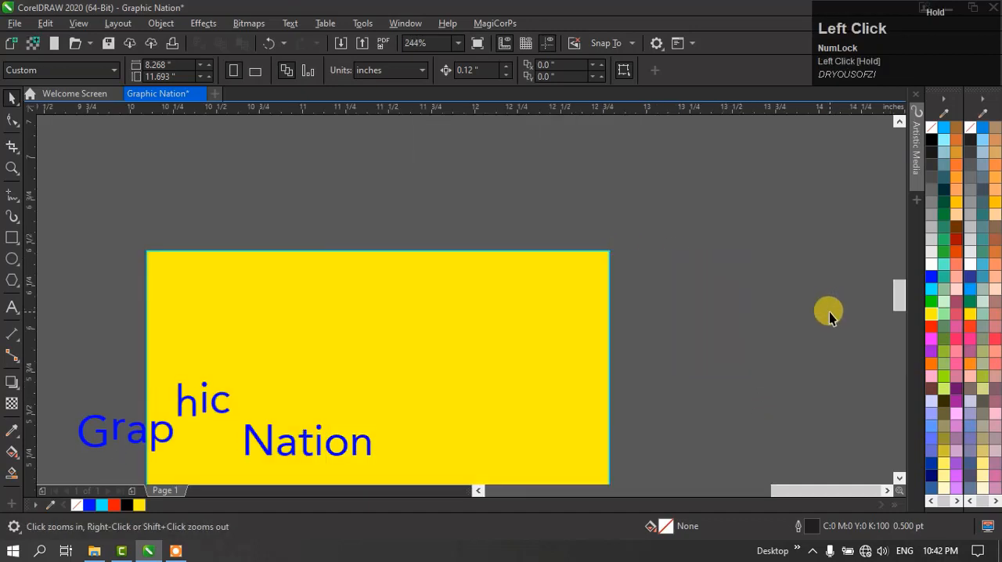
{"action": "left_click", "coordinate": [595, 262]}
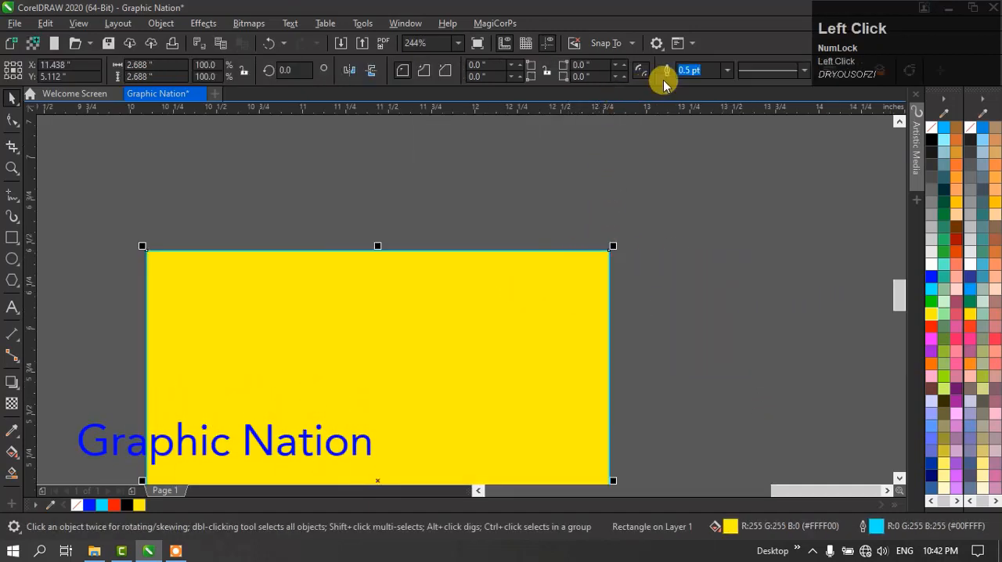
{"action": "left_click", "coordinate": [726, 71]}
{"action": "left_click", "coordinate": [711, 195]}
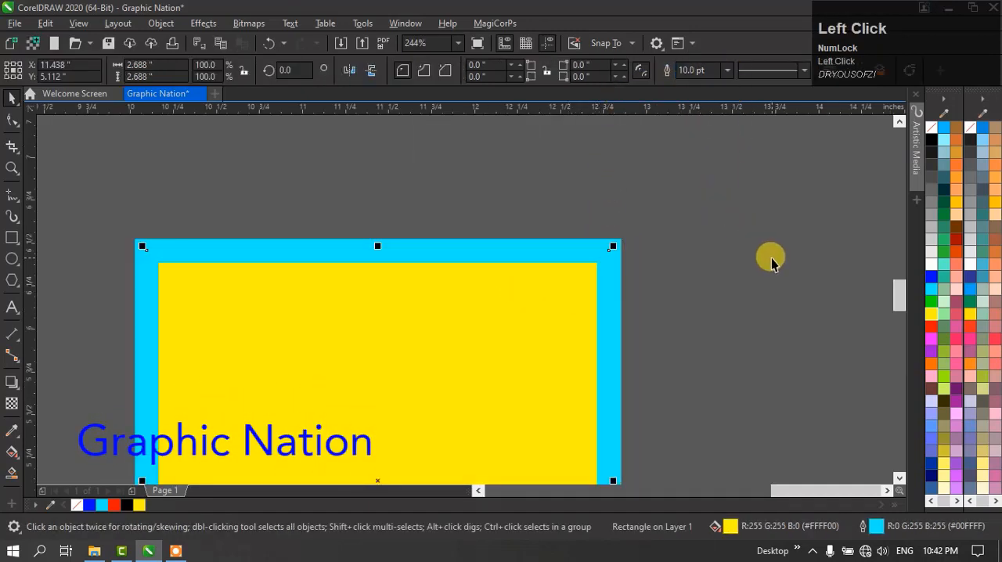
{"action": "left_click", "coordinate": [710, 274]}
{"action": "left_click", "coordinate": [581, 290]}
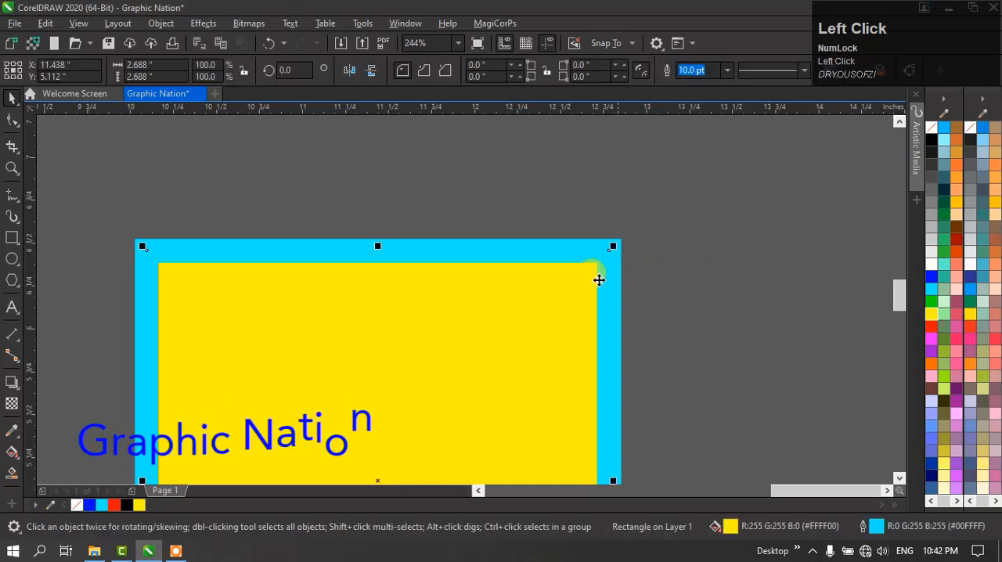
- Recolor the square with a magenta (#FF00FF) fill and purple (#9900CC) outline, and move it farther up and right of the page
{"action": "left_click_drag", "start_coordinate": [461, 301], "coordinate": [589, 228]}
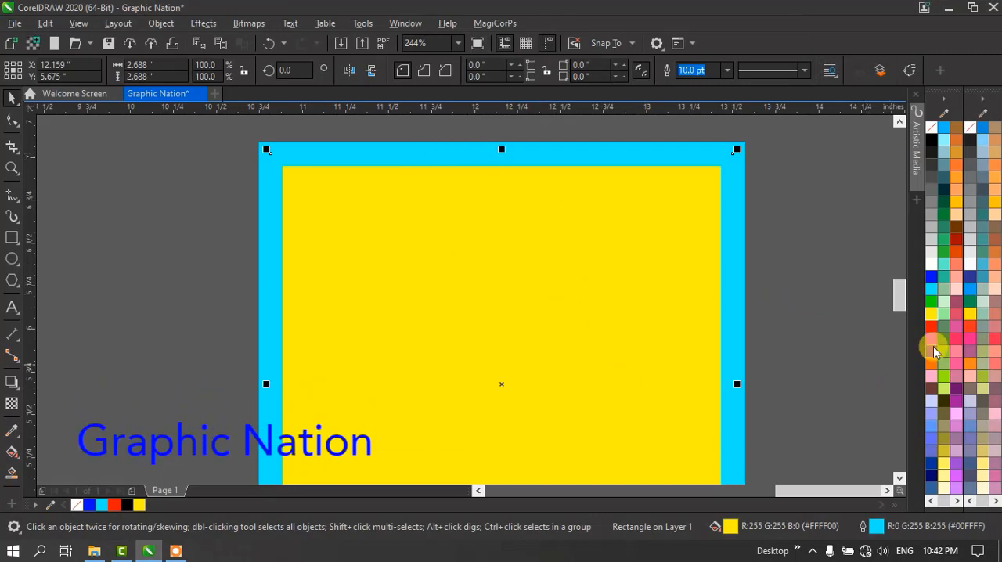
{"action": "left_click_drag", "start_coordinate": [926, 344], "coordinate": [592, 353]}
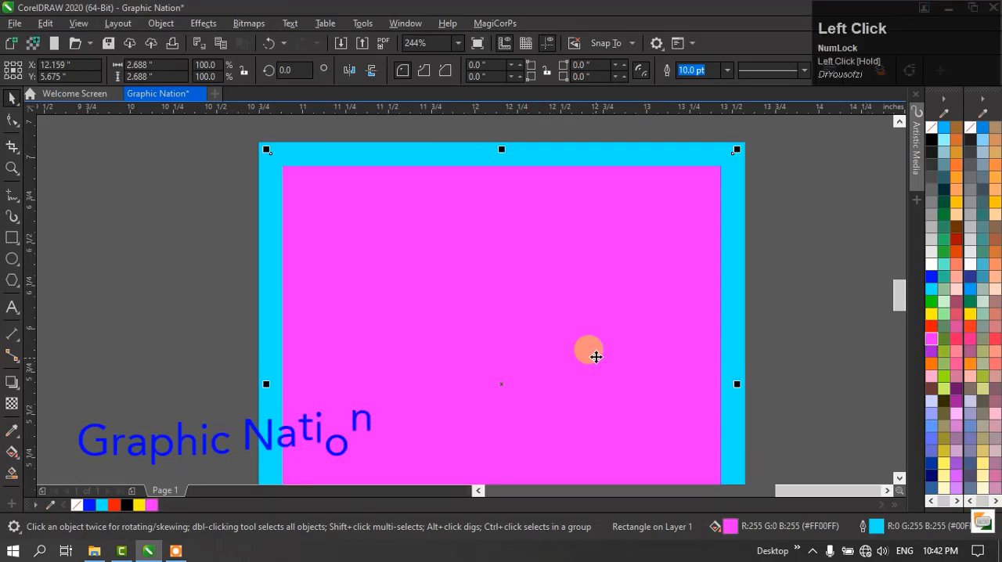
{"action": "left_click_drag", "start_coordinate": [741, 268], "coordinate": [735, 269]}
{"action": "scroll", "coordinate": [523, 200], "scroll_direction": "down", "scroll_amount": 3}
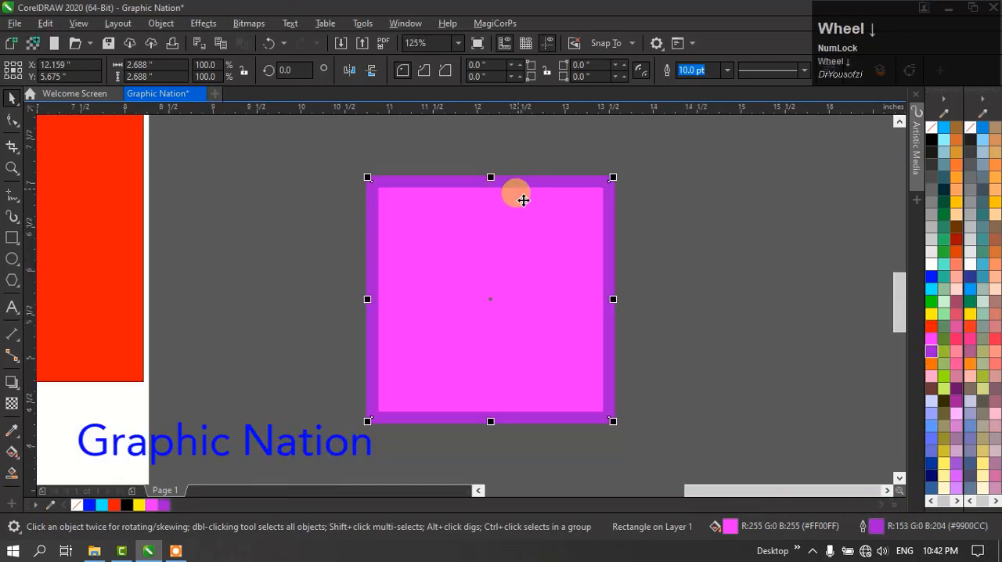
{"action": "left_click_drag", "start_coordinate": [468, 274], "coordinate": [537, 259]}
{"action": "scroll", "coordinate": [561, 205], "scroll_direction": "down", "scroll_amount": 3}
{"action": "scroll", "coordinate": [660, 180], "scroll_direction": "up", "scroll_amount": 3}
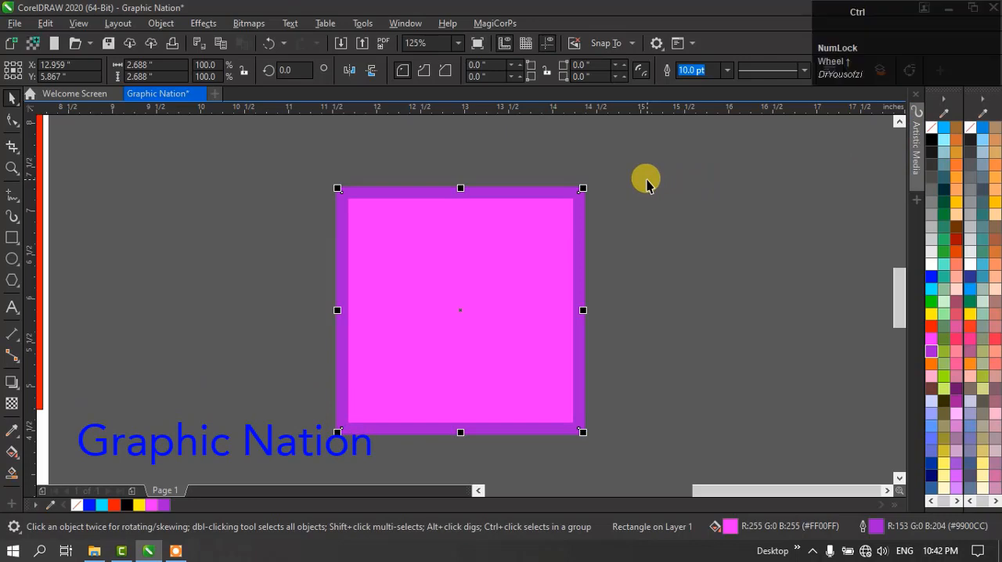
{"action": "key", "text": "ctrl+shift+d"}
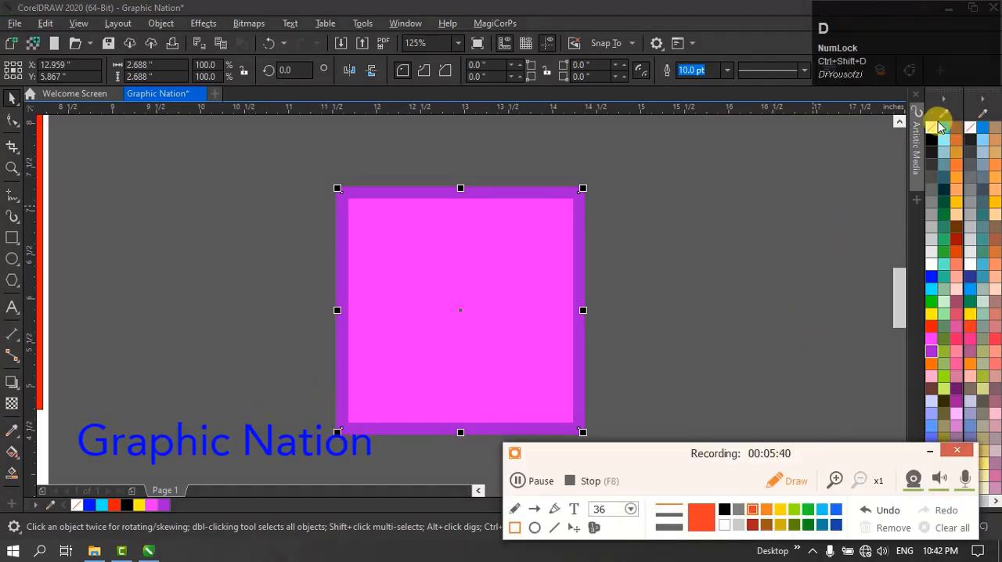
{"action": "left_click_drag", "start_coordinate": [922, 114], "coordinate": [944, 141]}
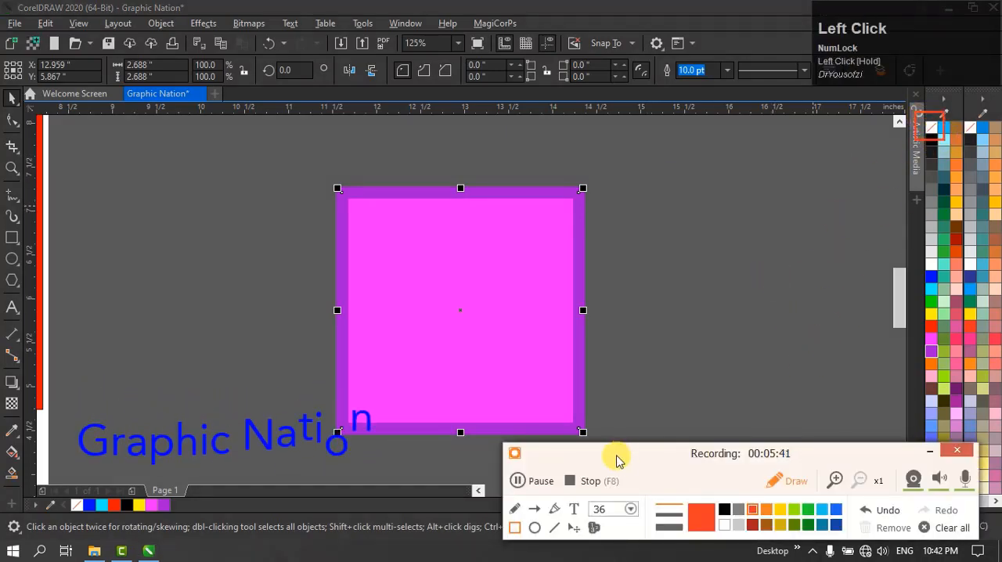
{"action": "mouse_move", "coordinate": [742, 280]}
{"action": "left_mouse_down"}
{"action": "mouse_move", "coordinate": [846, 212]}
{"action": "mouse_move", "coordinate": [895, 127]}
{"action": "mouse_move", "coordinate": [912, 133]}
{"action": "left_mouse_up"}
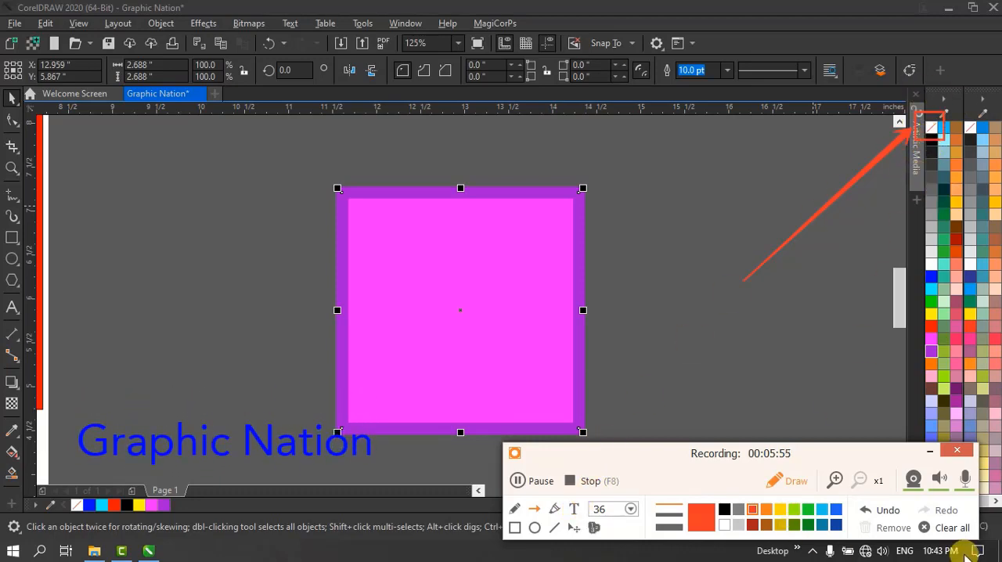
{"action": "left_click", "coordinate": [950, 528]}
{"action": "left_click", "coordinate": [922, 453]}
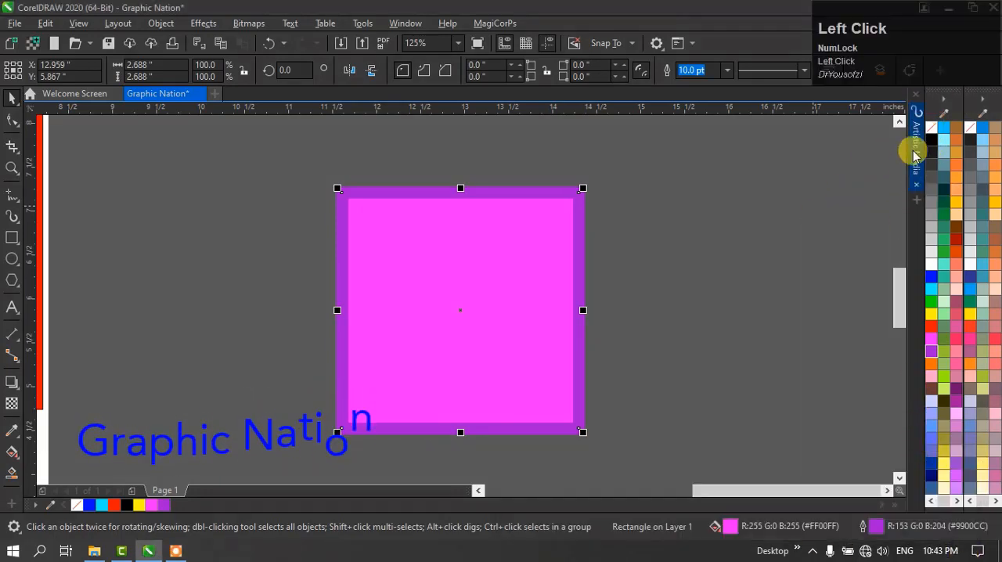
- Remove the square's outline and fill, and replace them with a #1A1A1A outline and an 80% Black fill
{"action": "right_click", "coordinate": [931, 128]}
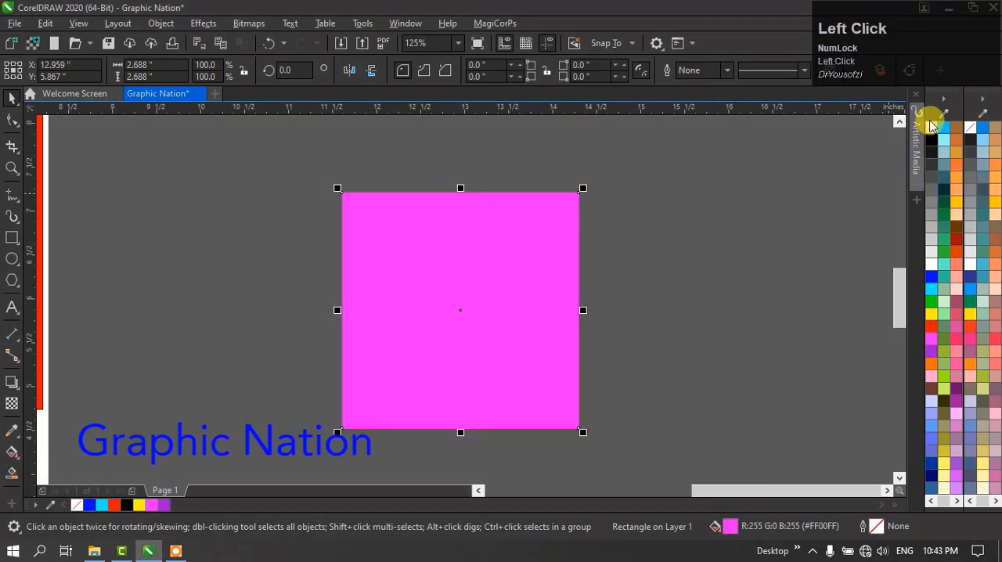
{"action": "left_click", "coordinate": [931, 127]}
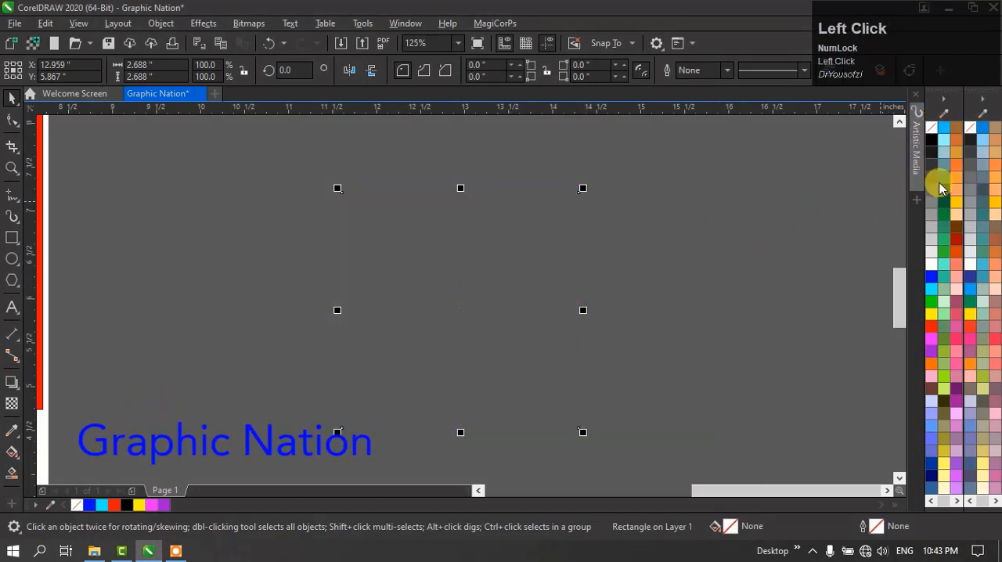
{"action": "right_click", "coordinate": [932, 154]}
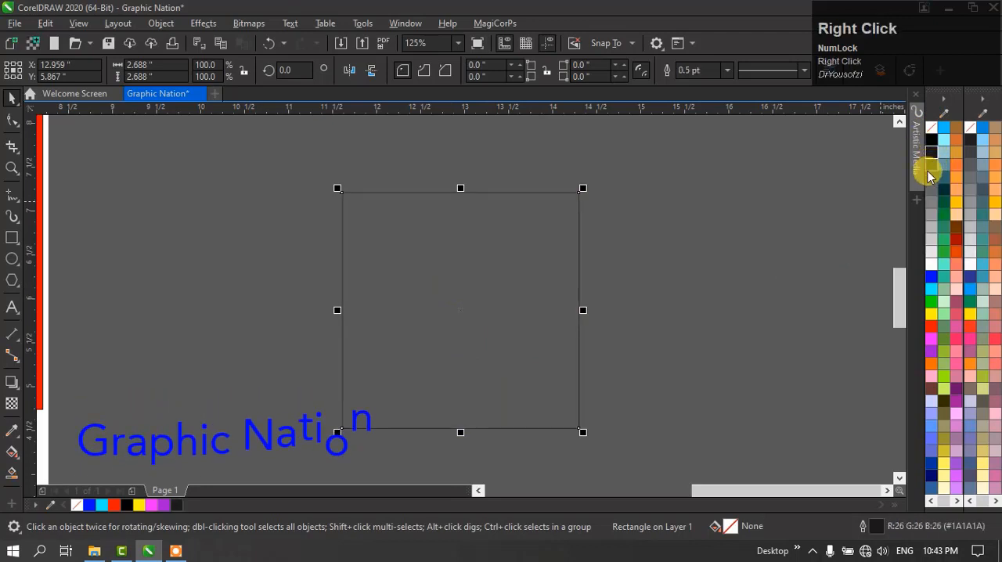
{"action": "left_click", "coordinate": [932, 165]}
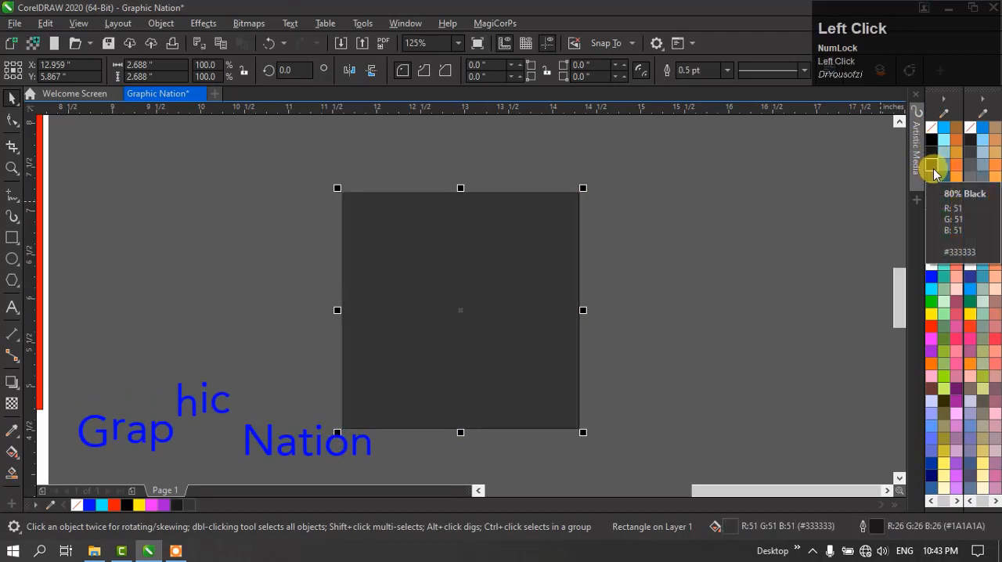
- Set the square's outline width to 12 pt and its outline color to yellow (#FFFF00)
{"action": "left_click", "coordinate": [727, 71]}
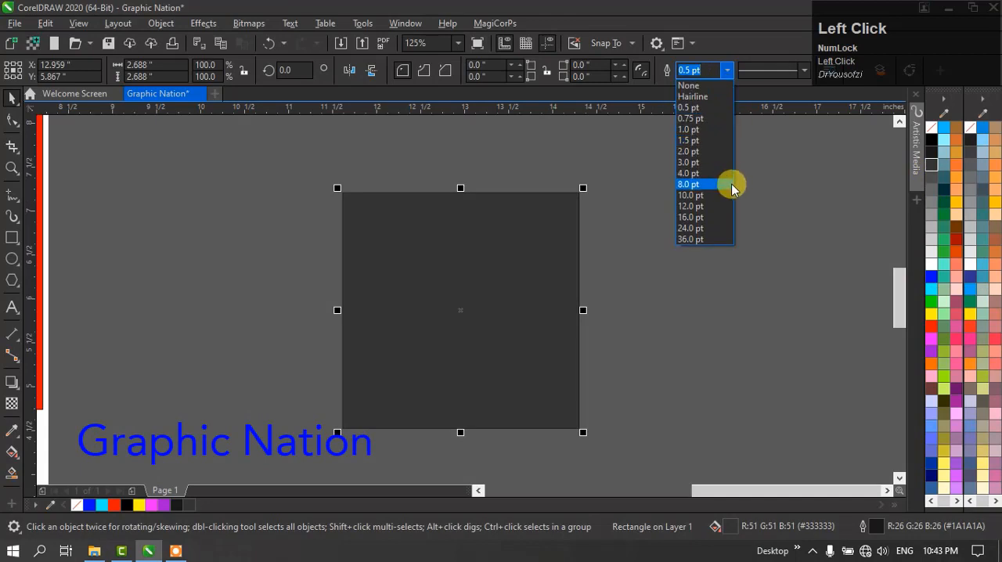
{"action": "left_click", "coordinate": [707, 206]}
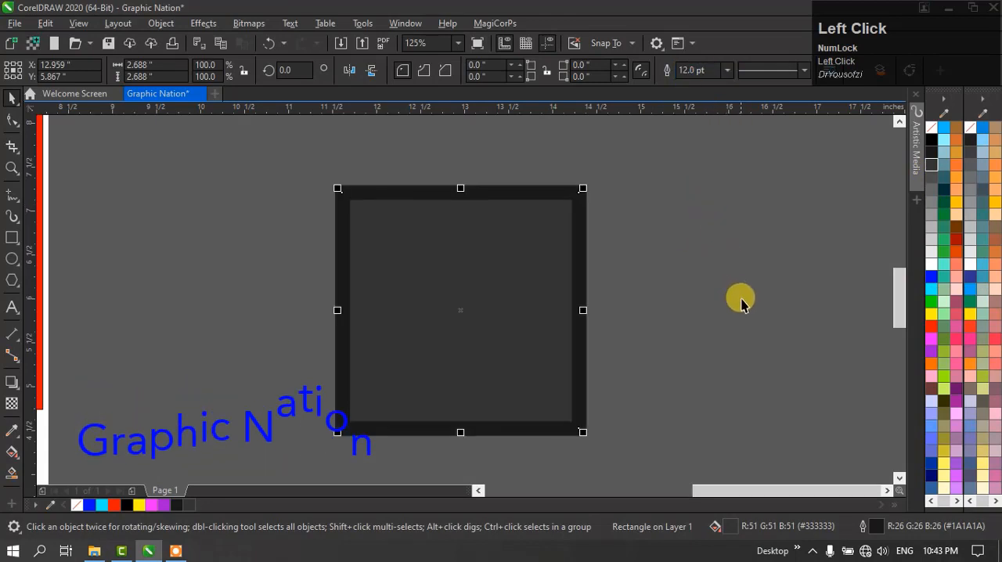
{"action": "right_click", "coordinate": [935, 313]}
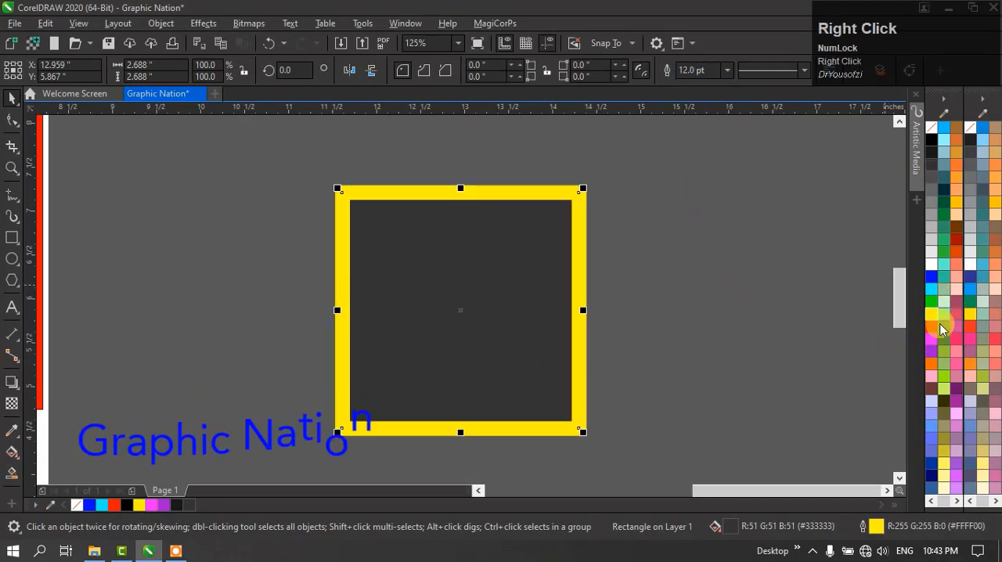
- Fill the yellow-outlined square with green (#669966), and delete the square
{"action": "left_click_drag", "start_coordinate": [942, 329], "coordinate": [383, 288]}
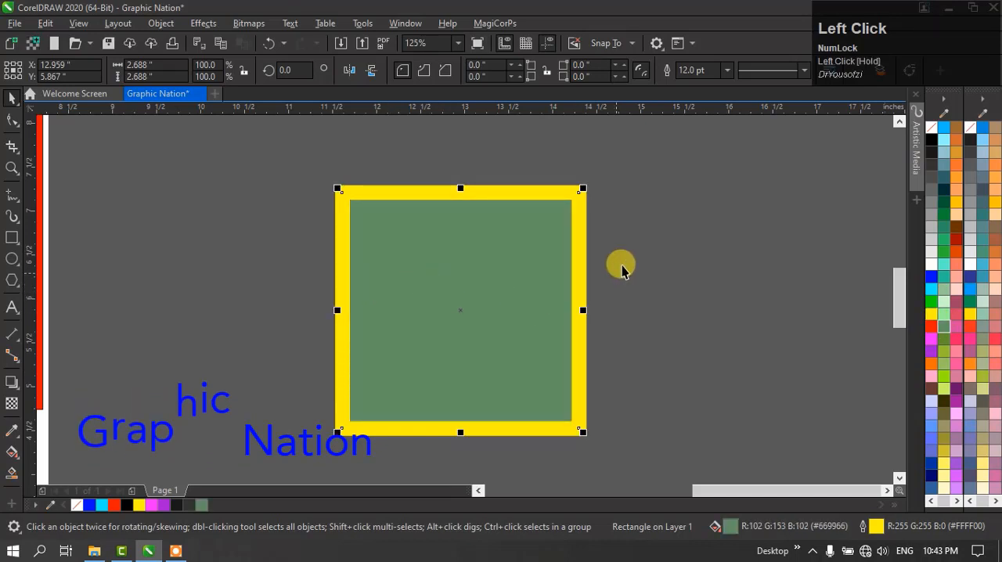
{"action": "scroll", "coordinate": [622, 270], "scroll_direction": "down", "scroll_amount": 4}
{"action": "key", "text": "space"}
{"action": "left_click_drag", "start_coordinate": [715, 168], "coordinate": [596, 327]}
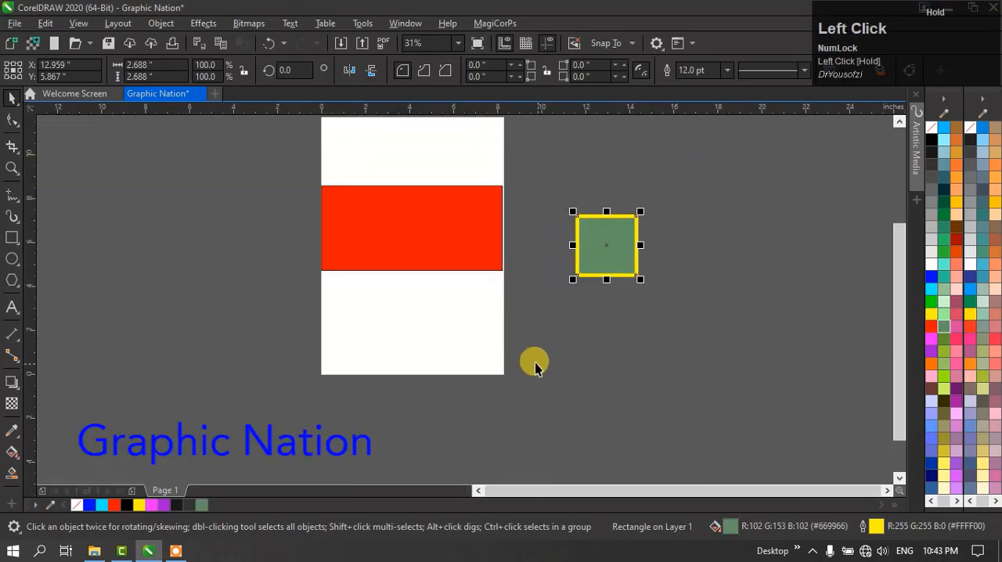
{"action": "key", "text": "Delete"}
- Move the red rectangle slightly up and right on the page, to about X 4.145, Y 7.106 inches
{"action": "left_click", "coordinate": [472, 244]}
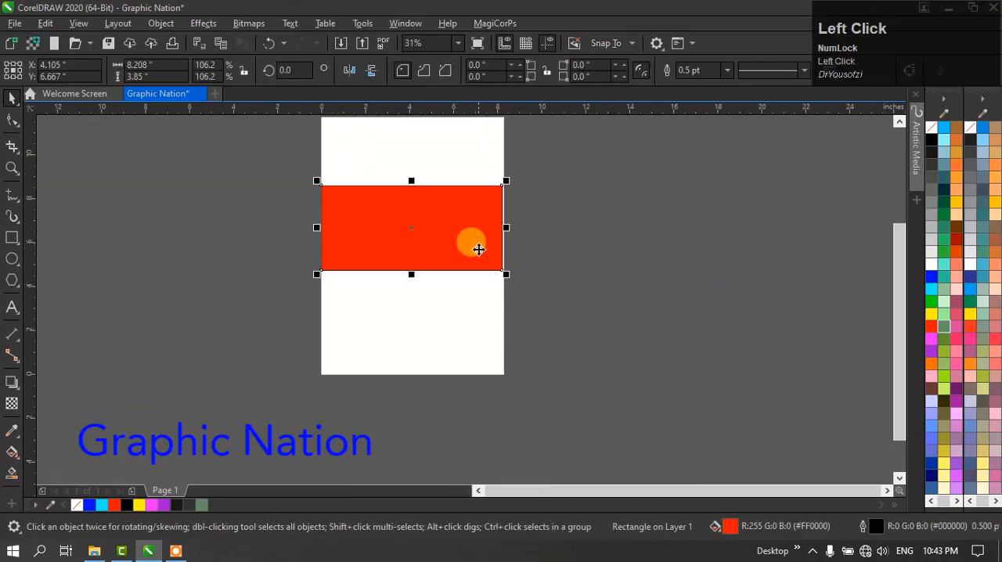
{"action": "left_click", "coordinate": [561, 253]}
{"action": "key", "text": "F2"}
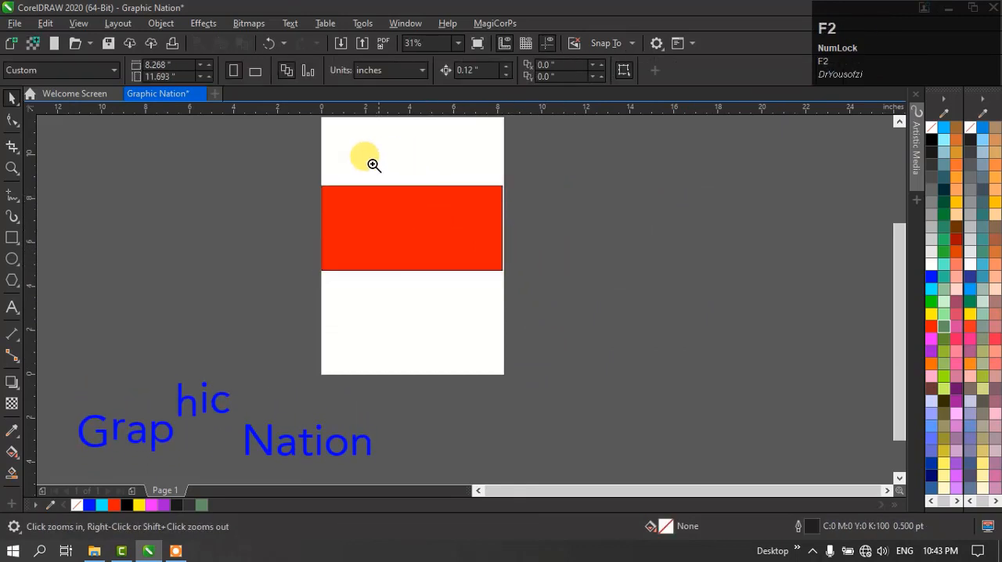
{"action": "left_click_drag", "start_coordinate": [280, 185], "coordinate": [539, 225]}
{"action": "left_click", "coordinate": [560, 268]}
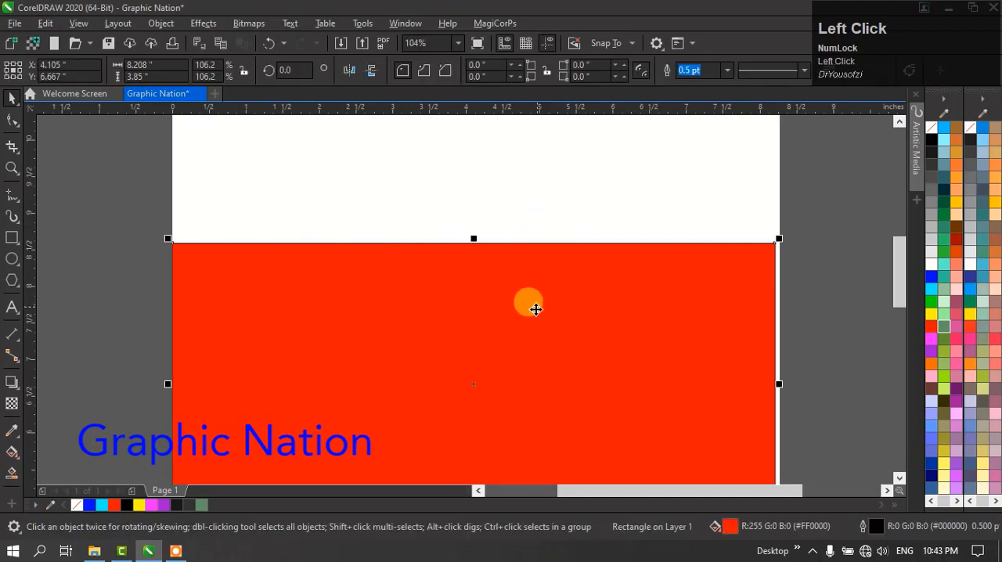
{"action": "left_click_drag", "start_coordinate": [563, 293], "coordinate": [515, 245]}
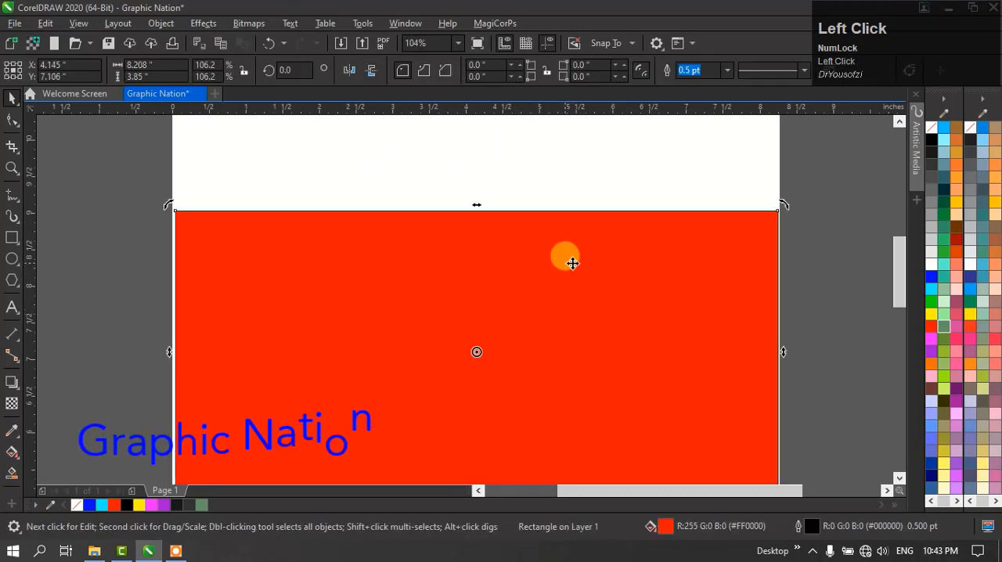
{"action": "left_click", "coordinate": [454, 171]}
{"action": "left_click", "coordinate": [510, 273]}
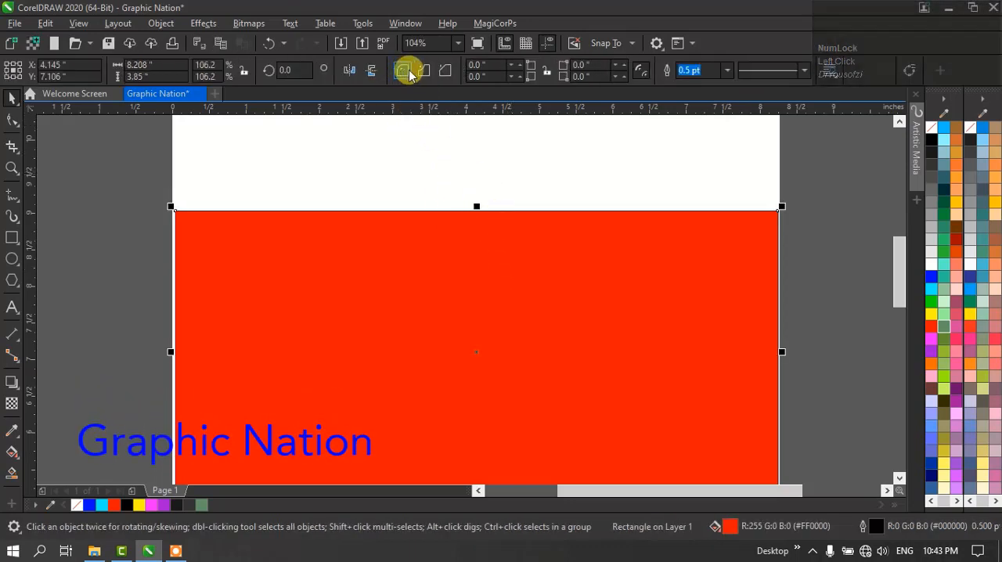
{"action": "key", "text": "F5"}
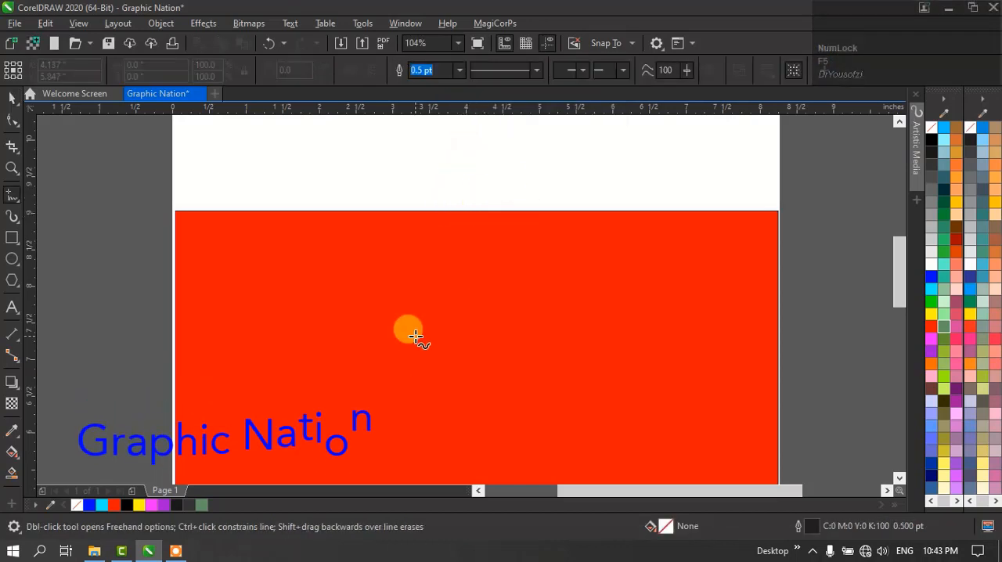
{"action": "key", "text": "space"}
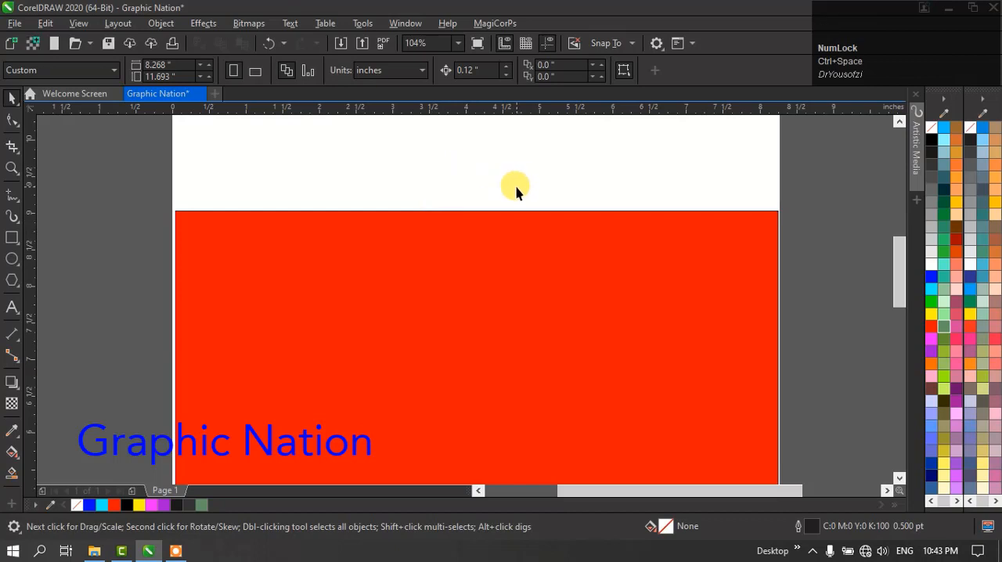
{"action": "key", "text": "F7"}
- Stretch the red rectangle past the page's left edge to a width of about 8.49 inches
{"action": "left_click", "coordinate": [509, 362]}
{"action": "scroll", "coordinate": [519, 223], "scroll_direction": "down", "scroll_amount": 2}
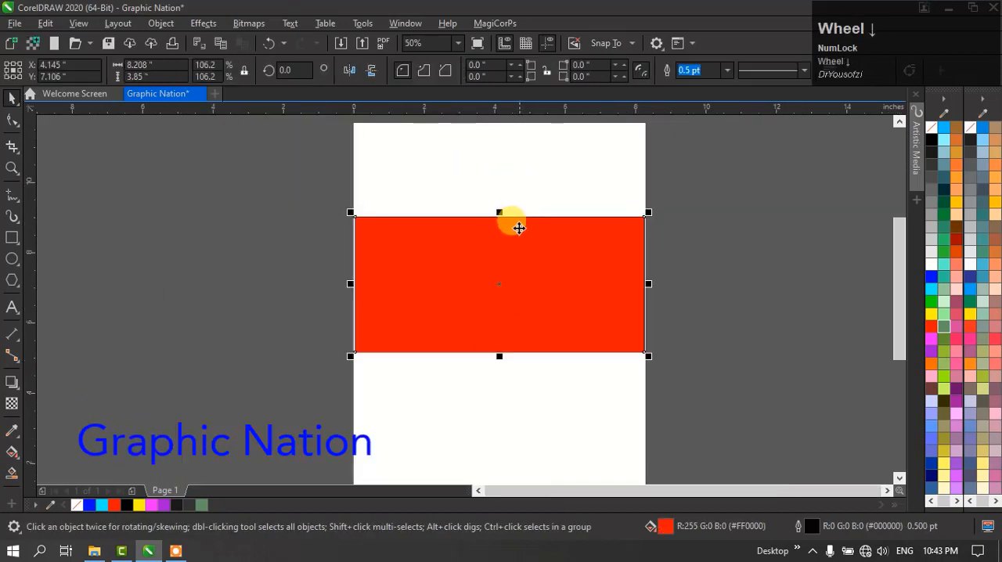
{"action": "scroll", "coordinate": [530, 250], "scroll_direction": "up", "scroll_amount": 2}
{"action": "left_click", "coordinate": [173, 316]}
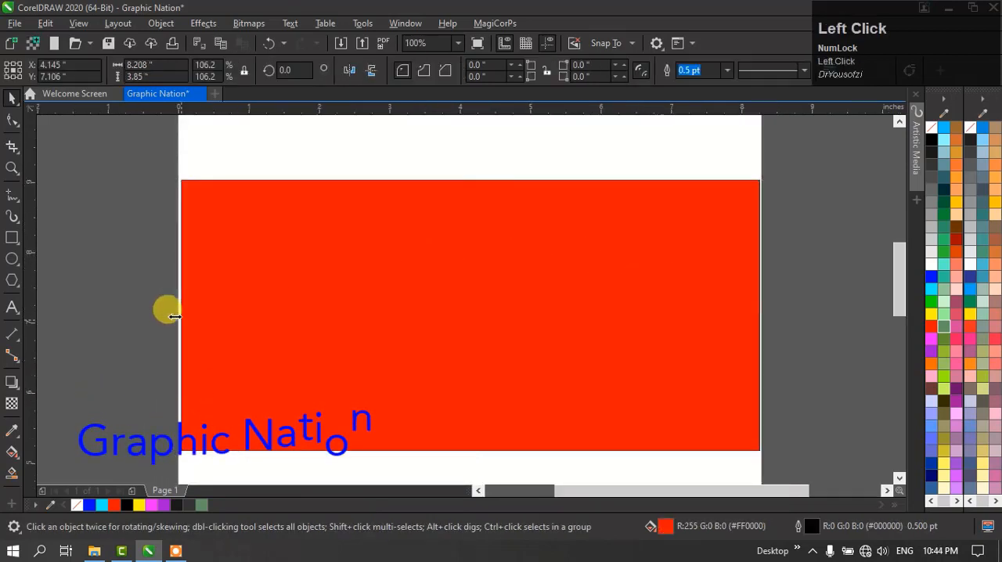
{"action": "mouse_move", "coordinate": [174, 317]}
{"action": "left_mouse_down"}
{"action": "mouse_move", "coordinate": [143, 308]}
{"action": "mouse_move", "coordinate": [160, 311]}
{"action": "left_mouse_up"}
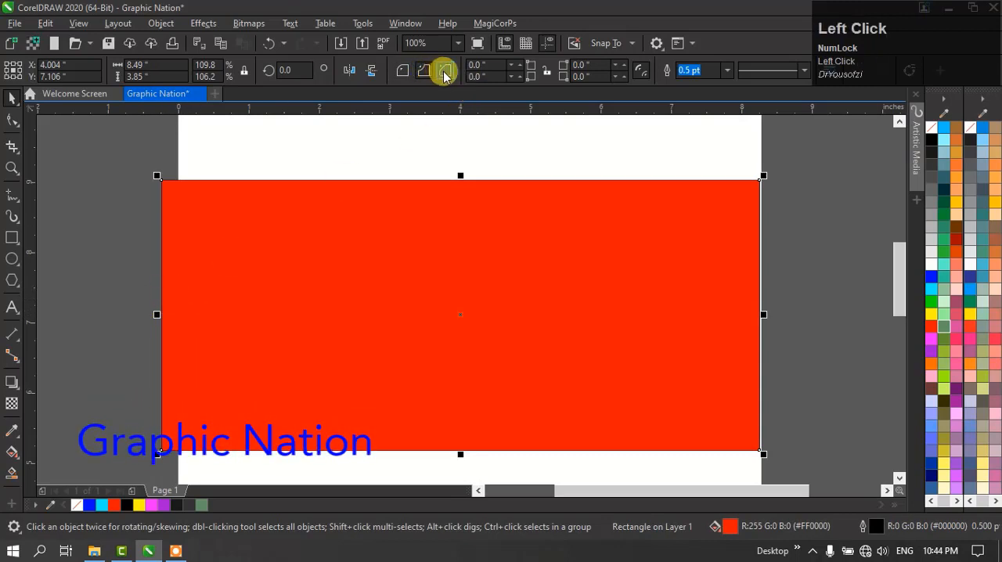
- Give the red rectangle chamfered corners with a size of 30 inches on all four corners
{"action": "left_click", "coordinate": [397, 292]}
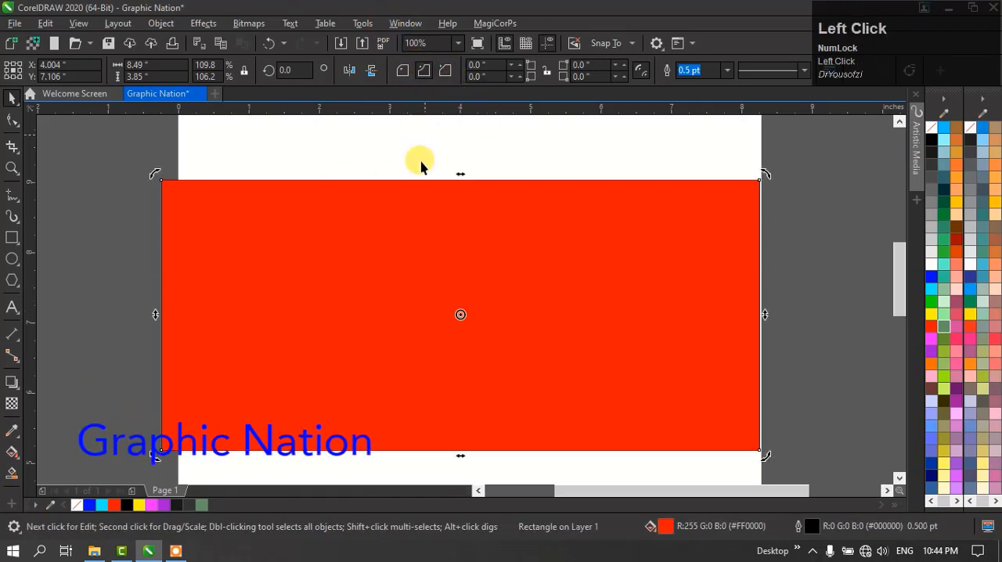
{"action": "left_click", "coordinate": [414, 211]}
{"action": "left_click", "coordinate": [449, 74]}
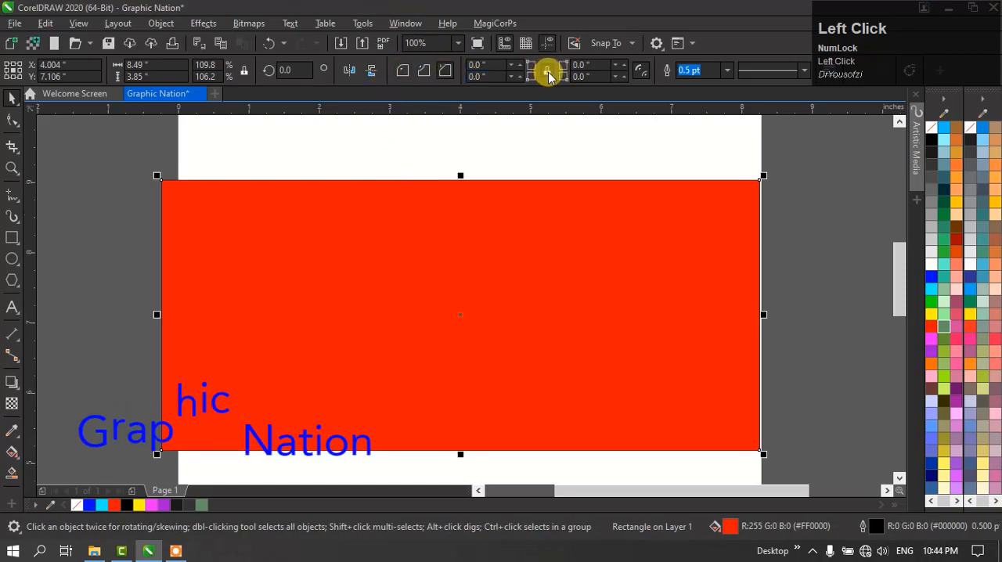
{"action": "left_click", "coordinate": [512, 239]}
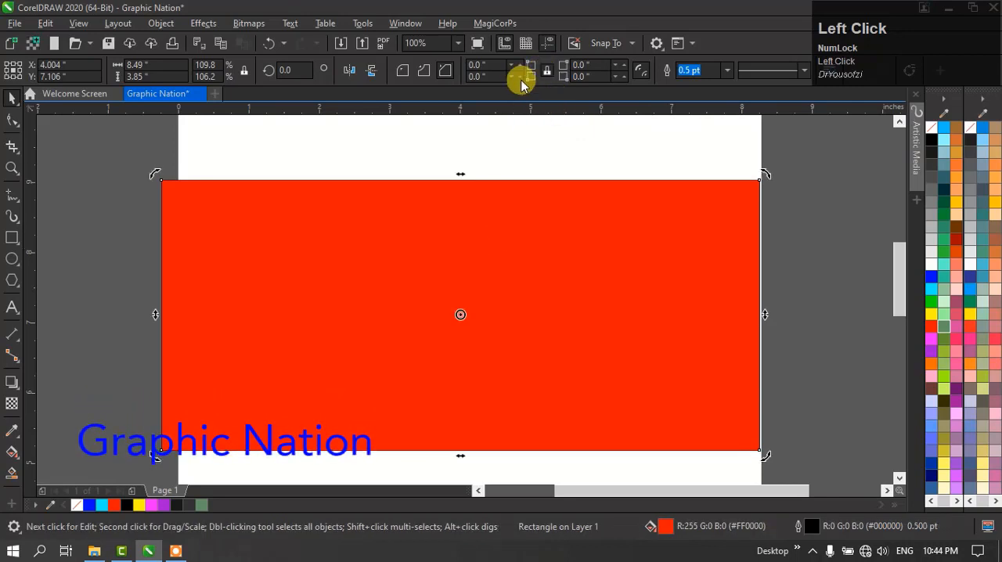
{"action": "left_click_drag", "start_coordinate": [485, 63], "coordinate": [443, 49]}
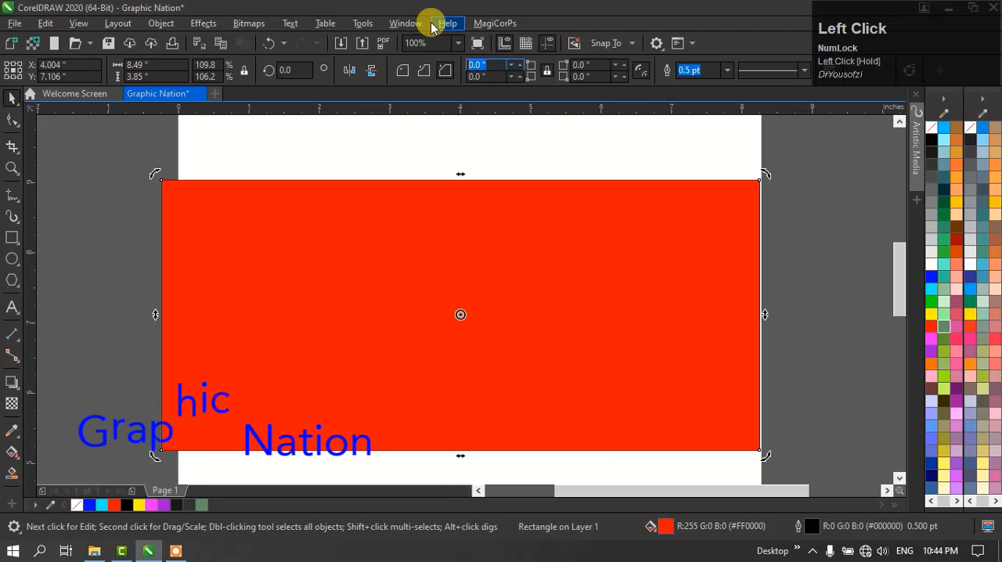
{"action": "type", "text": "30"}
{"action": "key", "text": "Return"}
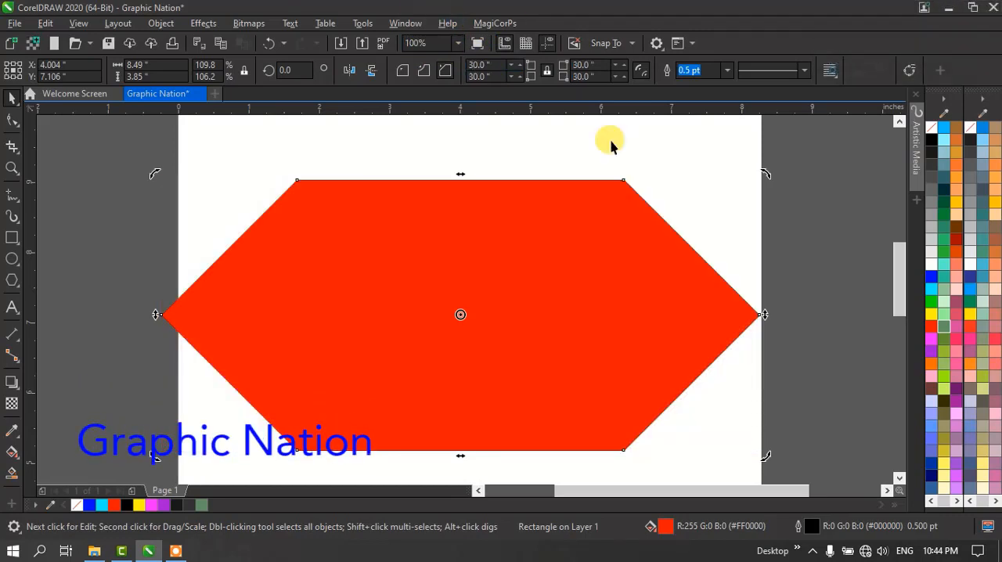
- Move the chamfered red shape to the right, to about X 4.337 inches
{"action": "left_click", "coordinate": [852, 195]}
{"action": "left_click", "coordinate": [592, 270]}
{"action": "left_click_drag", "start_coordinate": [503, 270], "coordinate": [527, 270]}
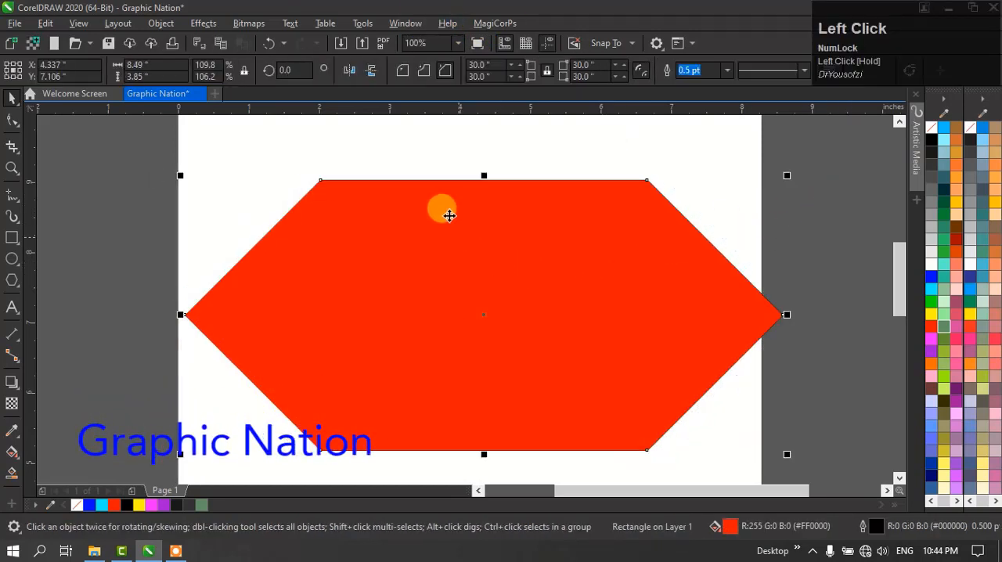
- Try the scalloped and round corner styles on the red shape, and return it to chamfered corners
{"action": "left_click", "coordinate": [425, 71]}
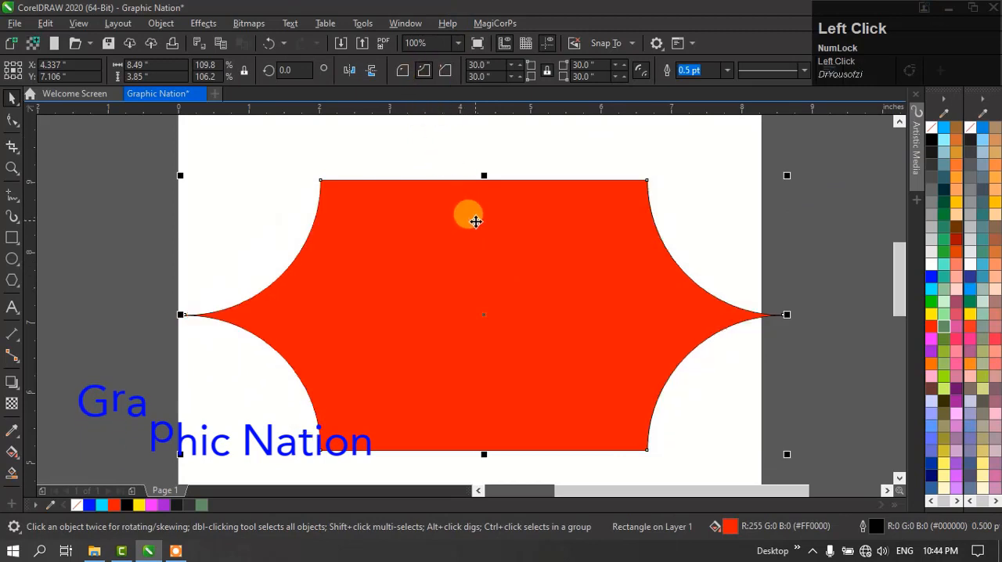
{"action": "left_click", "coordinate": [402, 70]}
{"action": "left_click", "coordinate": [424, 71]}
{"action": "left_click", "coordinate": [444, 71]}
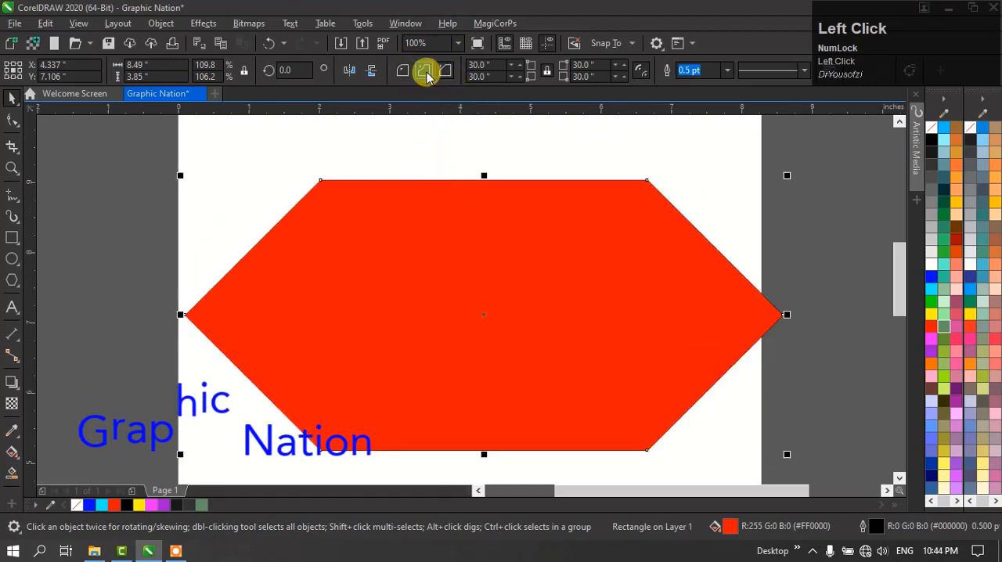
{"action": "left_click", "coordinate": [423, 71]}
{"action": "left_click", "coordinate": [402, 71]}
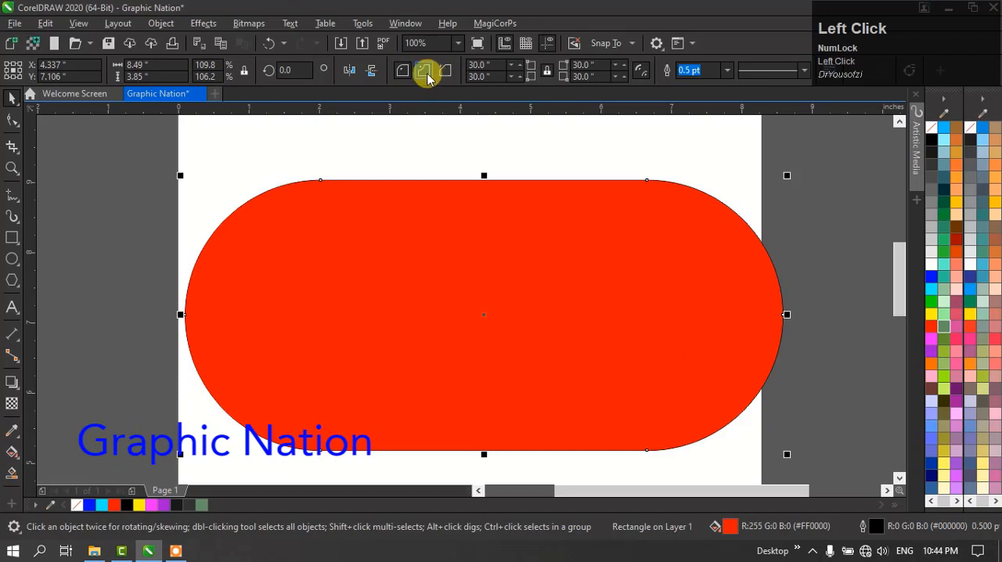
{"action": "left_click", "coordinate": [425, 72]}
{"action": "left_click", "coordinate": [444, 70]}
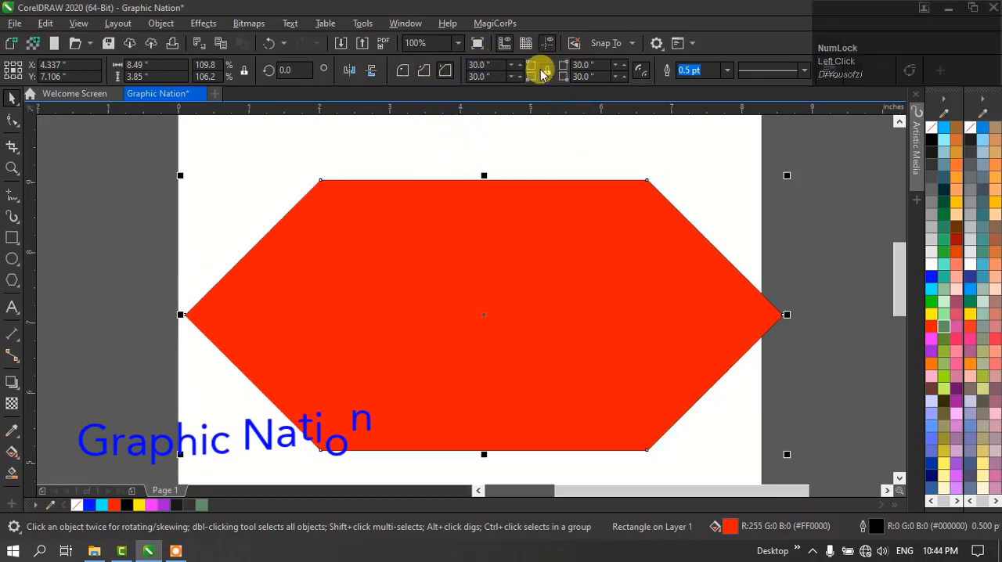
- Set the corner size of all four corners of the red shape to 0 inches
{"action": "left_click", "coordinate": [481, 65]}
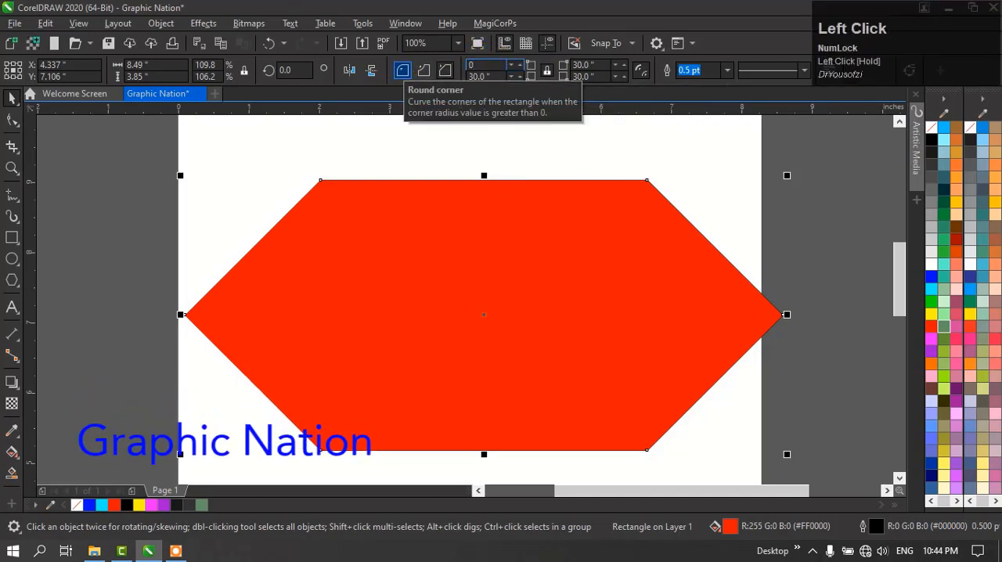
{"action": "type", "text": "0"}
{"action": "key", "text": "Return"}
{"action": "left_click", "coordinate": [492, 276]}
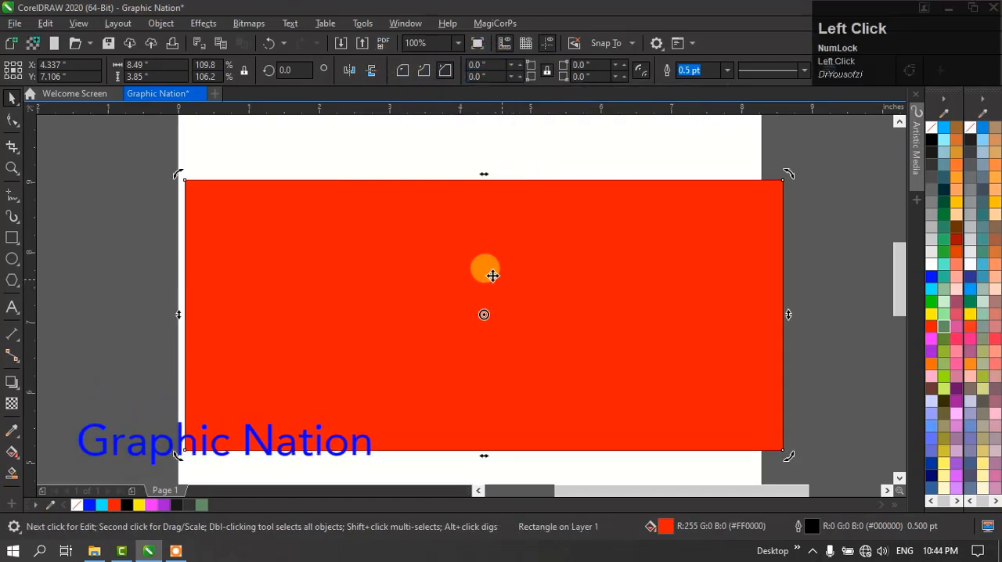
{"action": "left_click", "coordinate": [412, 244]}
{"action": "left_click", "coordinate": [395, 166]}
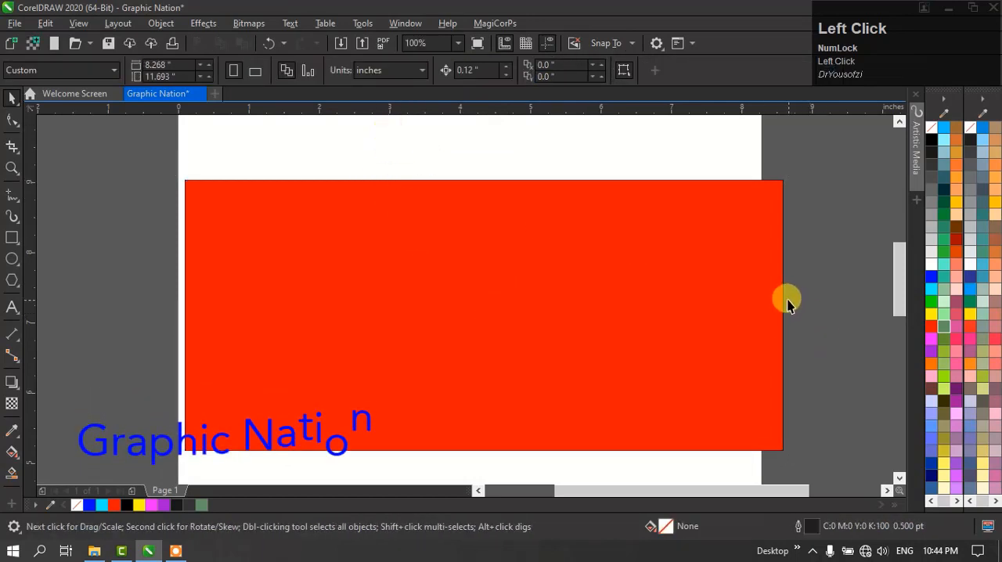
- Move the red rectangle up and left to about X 4.066, Y 7.544 inches, and unlock its corner sizes for separate editing
{"action": "left_click_drag", "start_coordinate": [574, 224], "coordinate": [558, 189]}
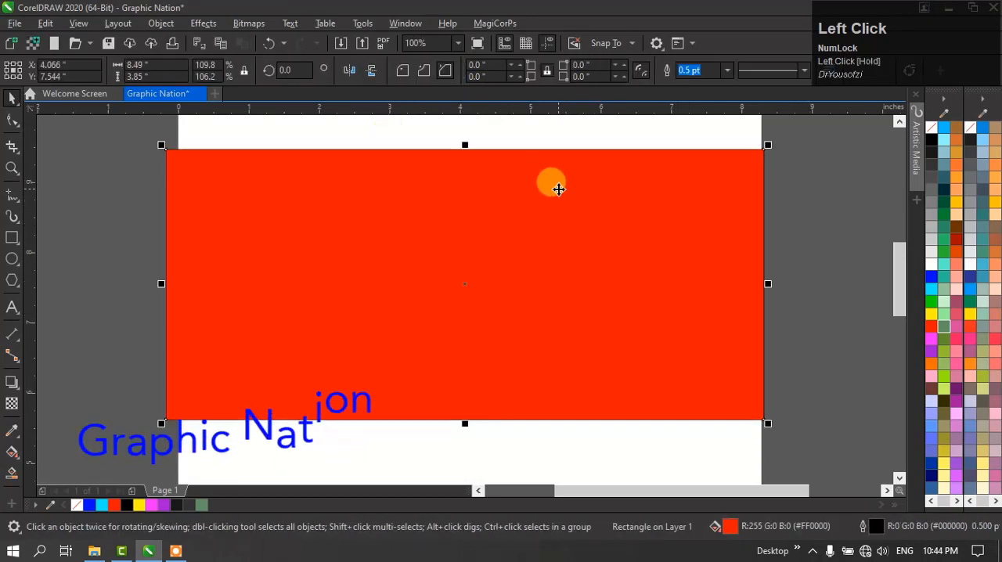
{"action": "left_click", "coordinate": [547, 70]}
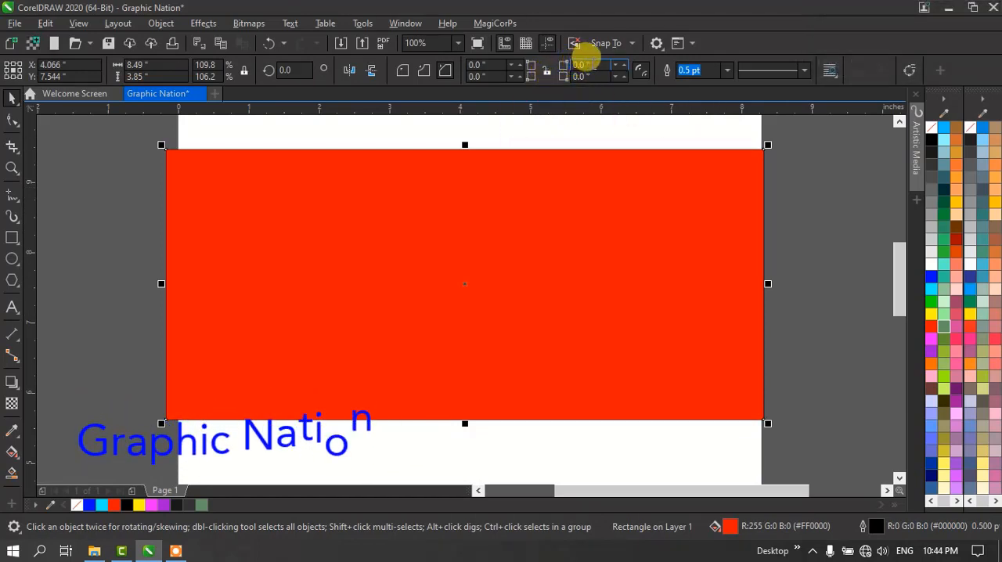
{"action": "left_click_drag", "start_coordinate": [592, 65], "coordinate": [561, 62]}
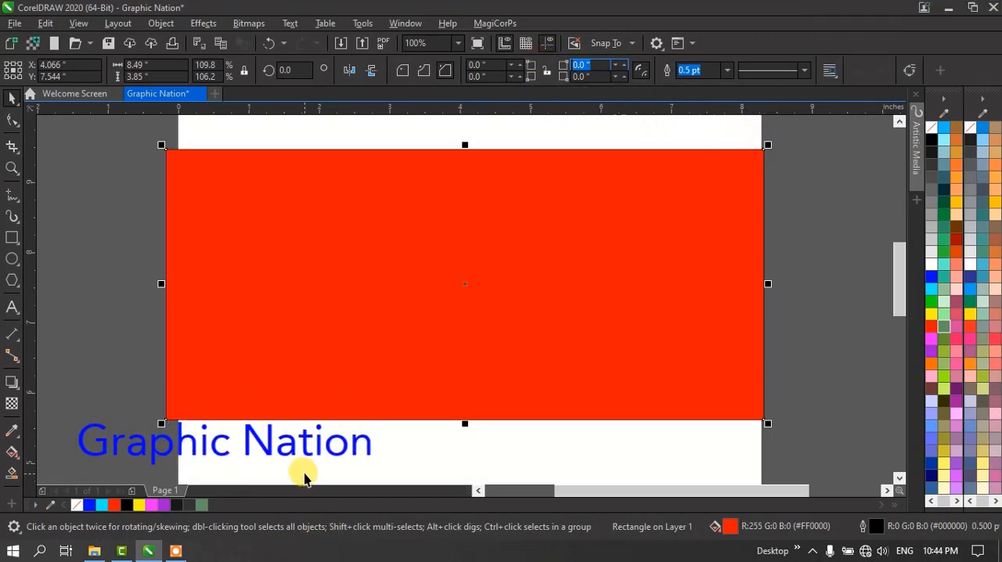
- Annotate the screen with arrows linking each corner size value to its corner of the red rectangle, and clear all the arrows
{"action": "key", "text": "ctrl+shift+d"}
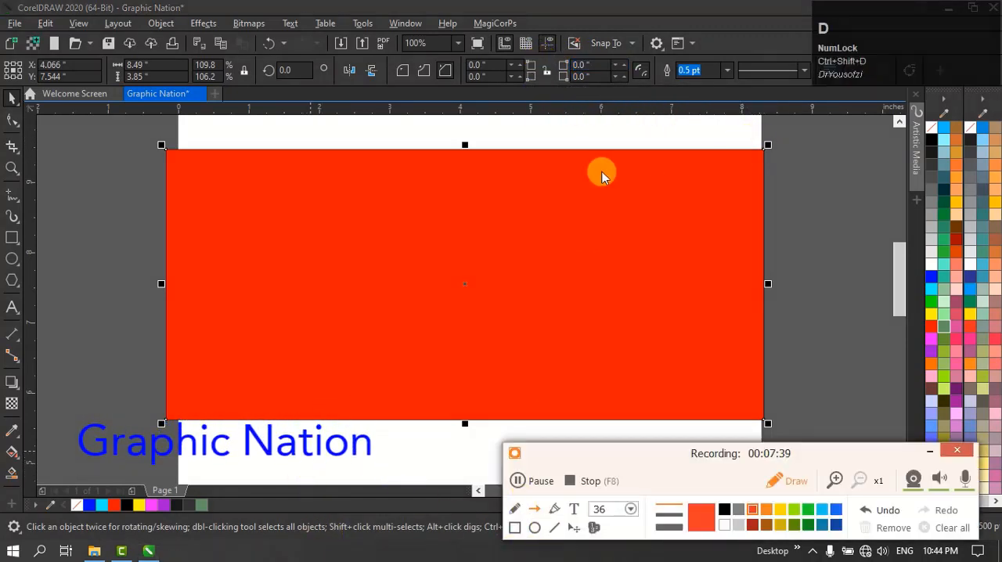
{"action": "mouse_move", "coordinate": [615, 62]}
{"action": "left_mouse_down"}
{"action": "mouse_move", "coordinate": [674, 71]}
{"action": "mouse_move", "coordinate": [756, 112]}
{"action": "mouse_move", "coordinate": [765, 147]}
{"action": "left_mouse_up"}
{"action": "mouse_move", "coordinate": [579, 80]}
{"action": "left_mouse_down"}
{"action": "mouse_move", "coordinate": [611, 91]}
{"action": "mouse_move", "coordinate": [758, 420]}
{"action": "left_mouse_up"}
{"action": "key", "text": "ctrl+z"}
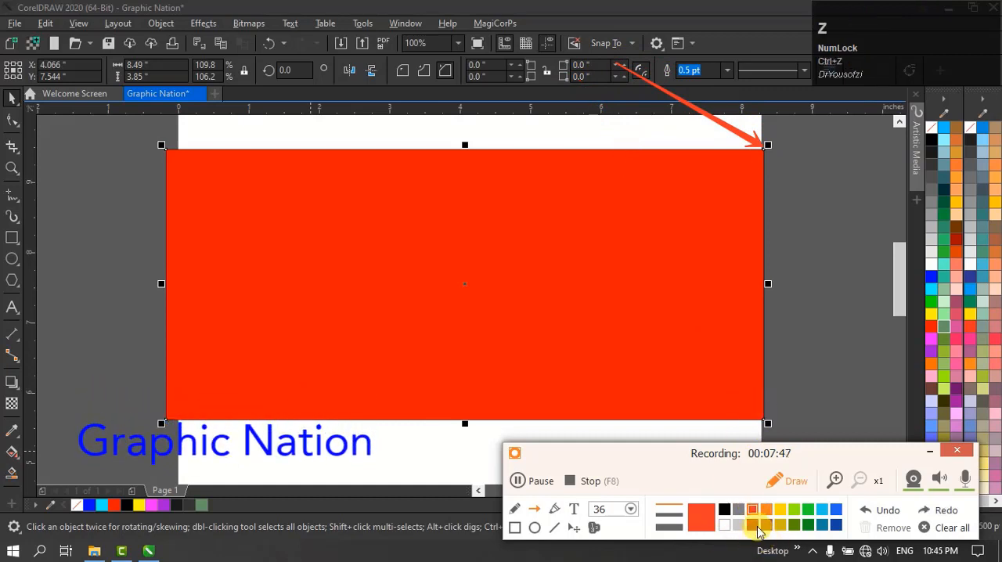
{"action": "left_click", "coordinate": [822, 509]}
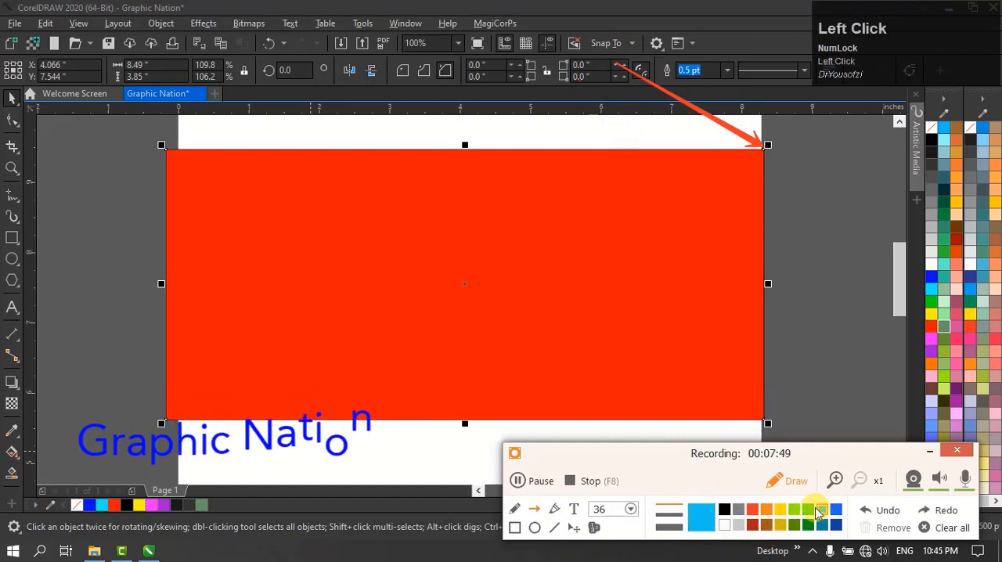
{"action": "mouse_move", "coordinate": [588, 80]}
{"action": "left_mouse_down"}
{"action": "mouse_move", "coordinate": [738, 249]}
{"action": "mouse_move", "coordinate": [769, 406]}
{"action": "mouse_move", "coordinate": [750, 415]}
{"action": "left_mouse_up"}
{"action": "mouse_move", "coordinate": [472, 64]}
{"action": "left_mouse_down"}
{"action": "mouse_move", "coordinate": [166, 159]}
{"action": "mouse_move", "coordinate": [164, 148]}
{"action": "left_mouse_up"}
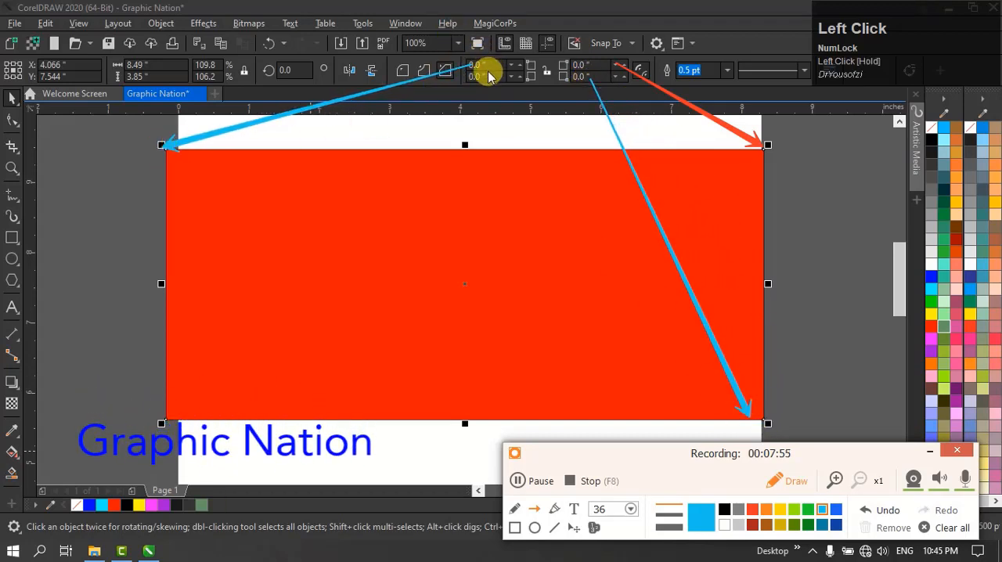
{"action": "mouse_move", "coordinate": [478, 76]}
{"action": "left_mouse_down"}
{"action": "mouse_move", "coordinate": [340, 271]}
{"action": "mouse_move", "coordinate": [223, 406]}
{"action": "mouse_move", "coordinate": [161, 413]}
{"action": "mouse_move", "coordinate": [164, 425]}
{"action": "left_mouse_up"}
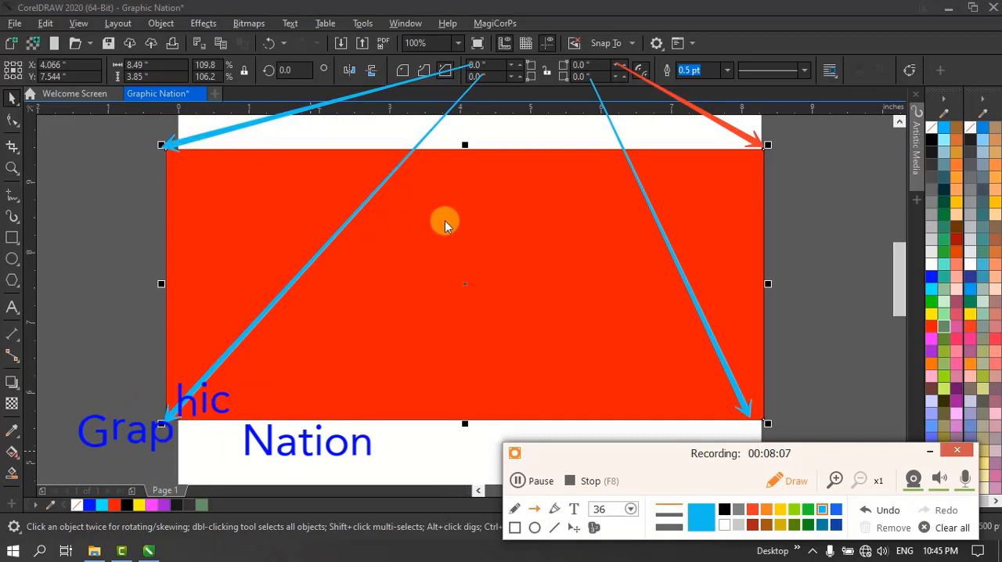
{"action": "left_click", "coordinate": [945, 527]}
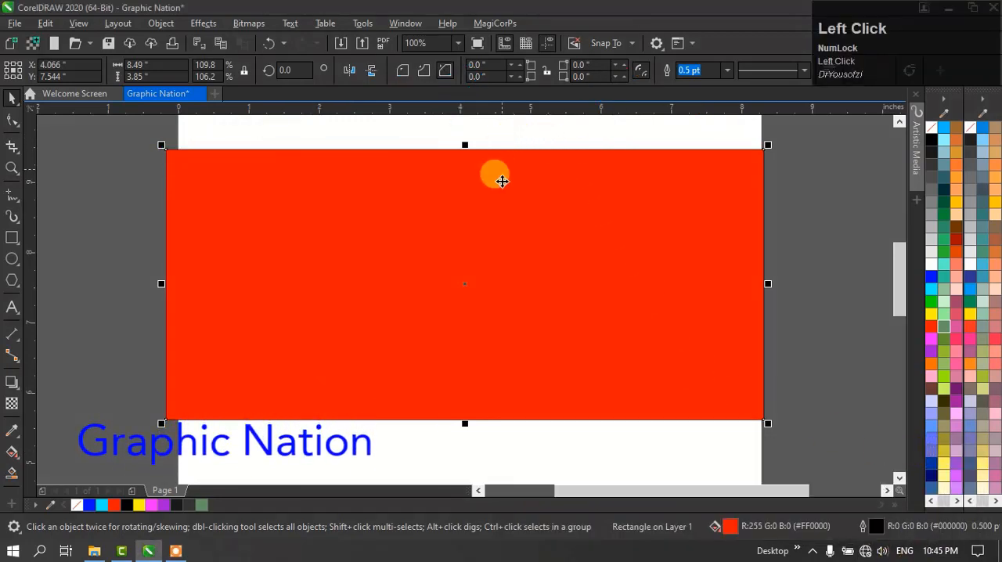
- Move the red rectangle slightly down and left, to about X 3.962, Y 7.325 inches
{"action": "mouse_move", "coordinate": [508, 260]}
{"action": "left_mouse_down"}
{"action": "mouse_move", "coordinate": [512, 286]}
{"action": "mouse_move", "coordinate": [501, 274]}
{"action": "left_mouse_up"}
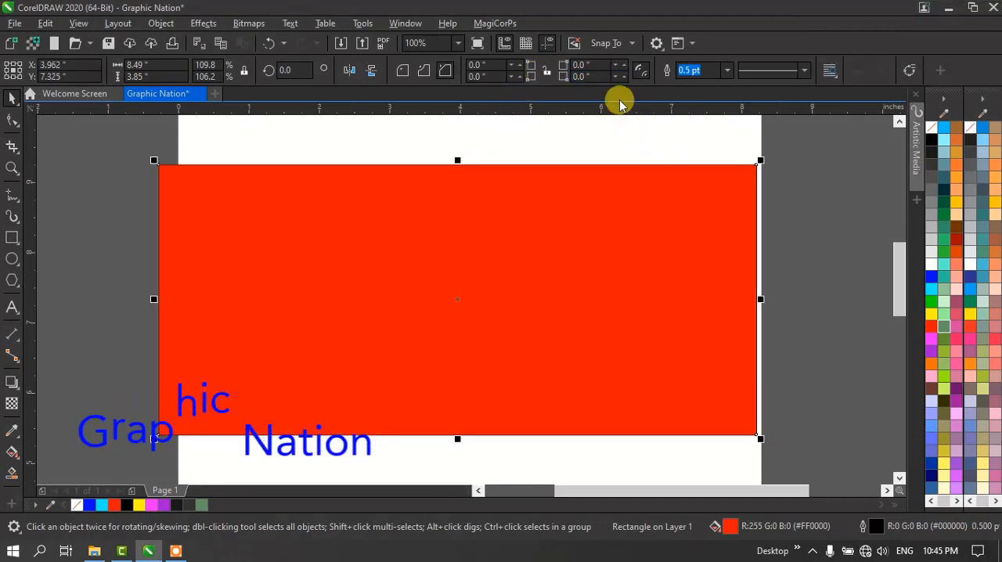
- Set only the lower-right corner size of the red rectangle to 12 inches
{"action": "left_click", "coordinate": [588, 75]}
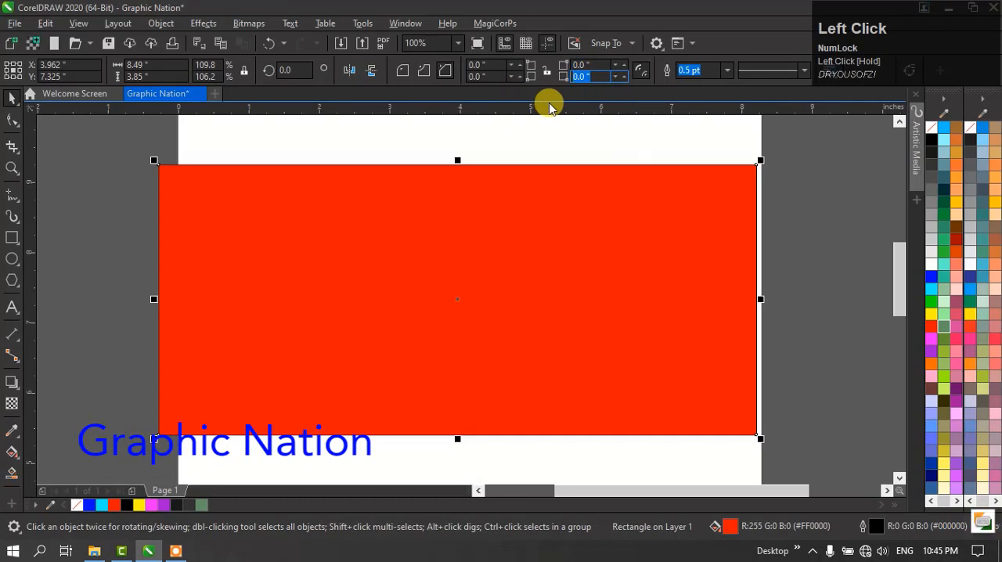
{"action": "type", "text": "12"}
{"action": "key", "text": "Return"}
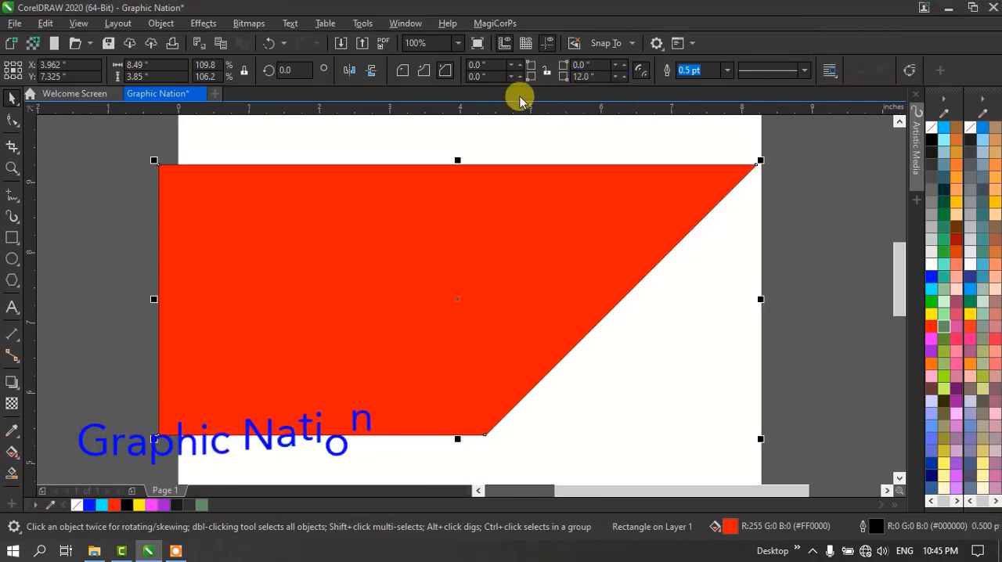
- Switch the enlarged lower-right corner of the red rectangle between round, scalloped and chamfered styles, ending on scalloped
{"action": "left_click", "coordinate": [401, 70]}
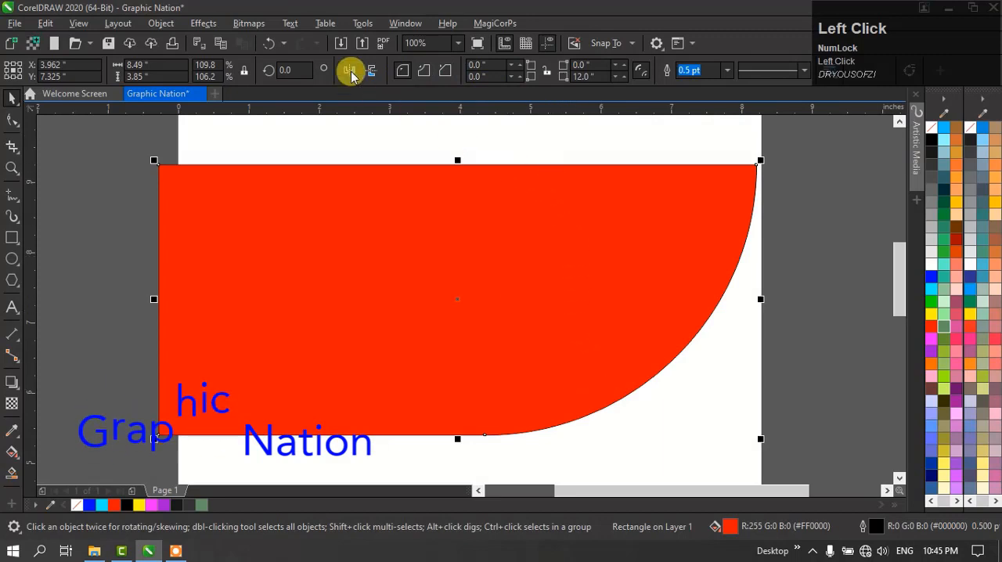
{"action": "left_click", "coordinate": [426, 72]}
{"action": "left_click", "coordinate": [444, 70]}
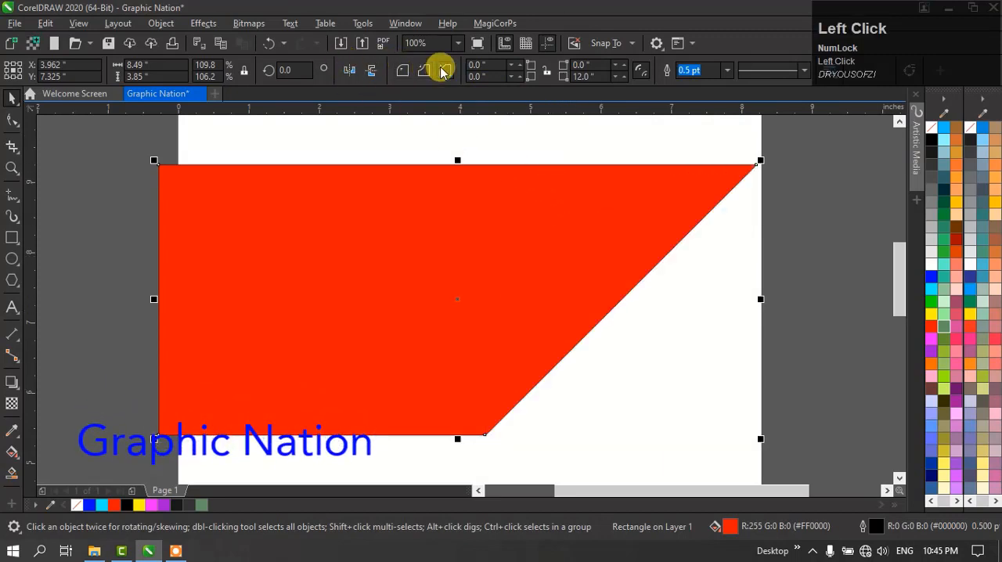
{"action": "left_click", "coordinate": [423, 70]}
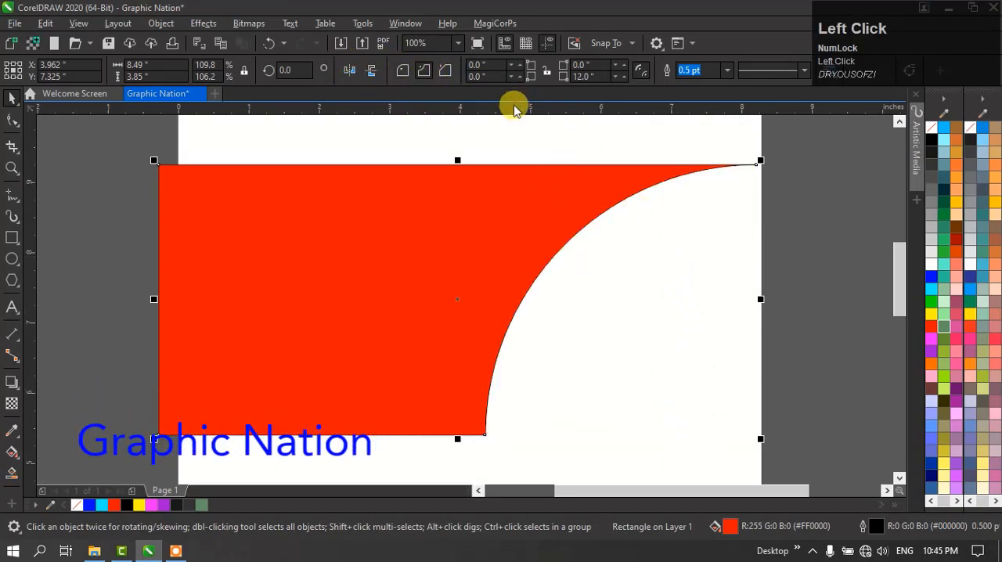
- Move the red rectangle right to about X 4.129 inches and set its lower-right corner size to 0 inches
{"action": "left_click_drag", "start_coordinate": [496, 219], "coordinate": [453, 223]}
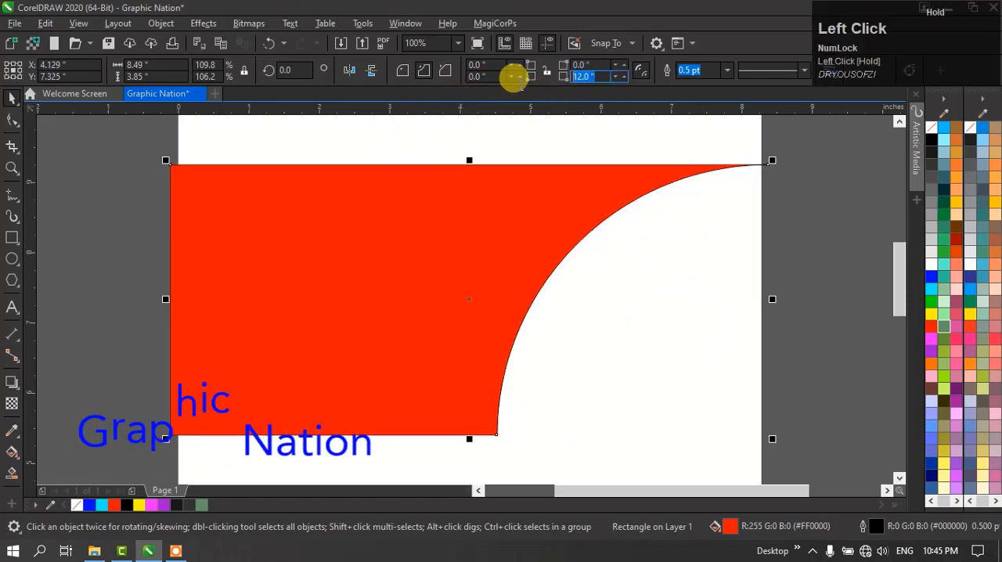
{"action": "key", "text": "Return"}
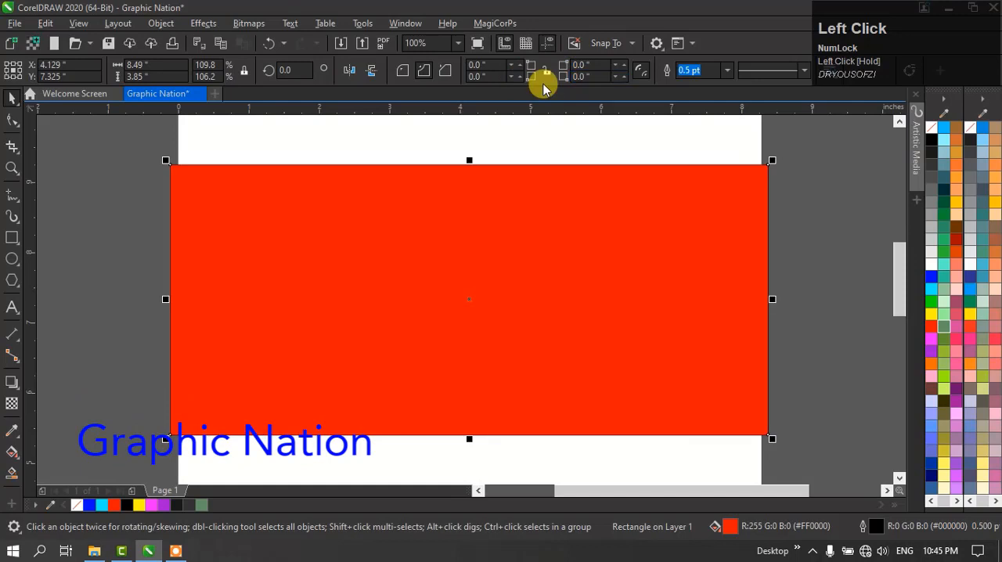
{"action": "left_click", "coordinate": [134, 270]}
{"action": "left_click", "coordinate": [382, 257]}
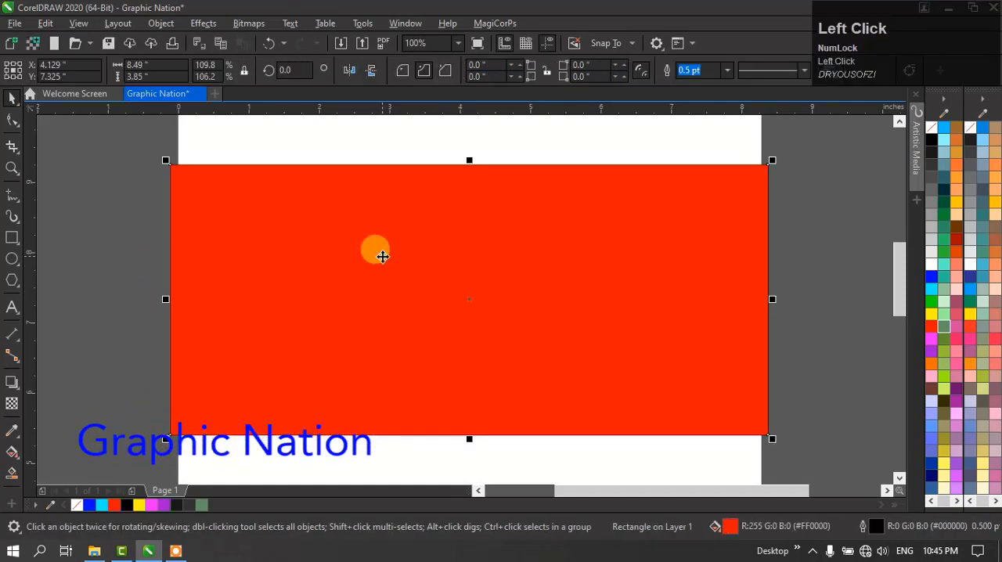
- Use the Shape tool to scallop all four corners of the red rectangle to about 0.469 inches, and change them to round corners
{"action": "left_click", "coordinate": [12, 120]}
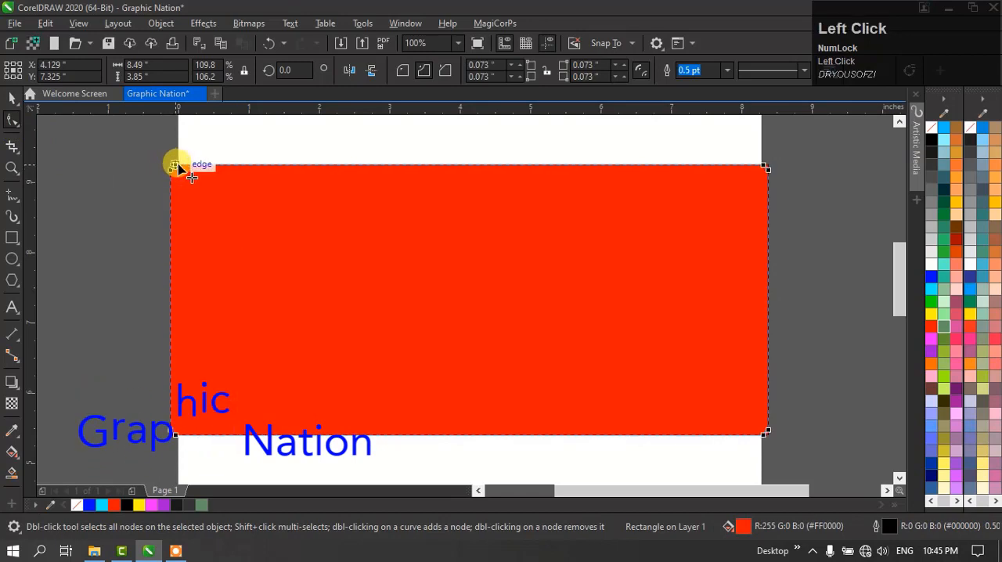
{"action": "left_click_drag", "start_coordinate": [172, 165], "coordinate": [204, 176]}
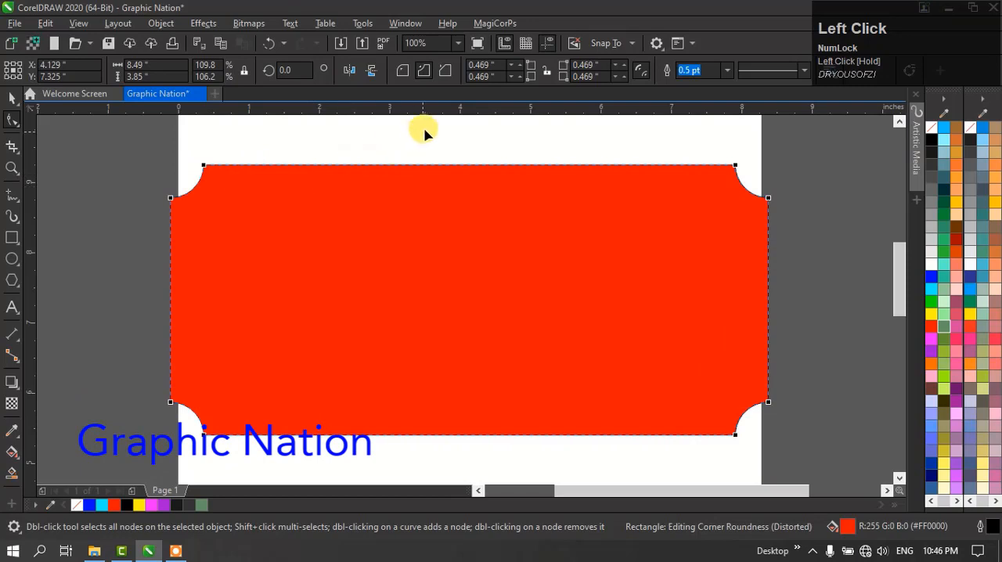
{"action": "left_click", "coordinate": [402, 70]}
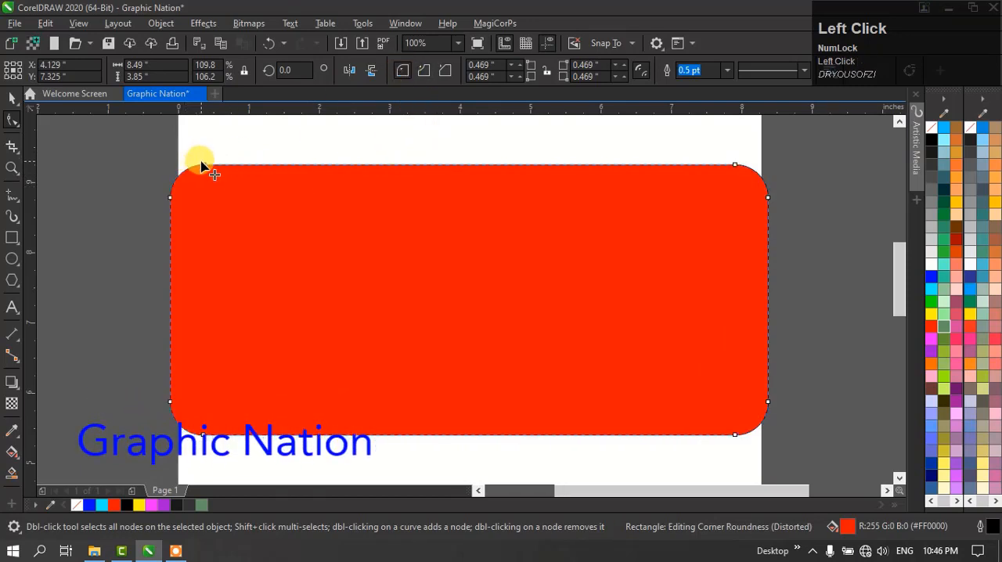
- Enlarge all four round corners of the red rectangle to 1.925 inches with the Shape tool, and bring them back to 0 inches
{"action": "left_click_drag", "start_coordinate": [222, 170], "coordinate": [344, 189]}
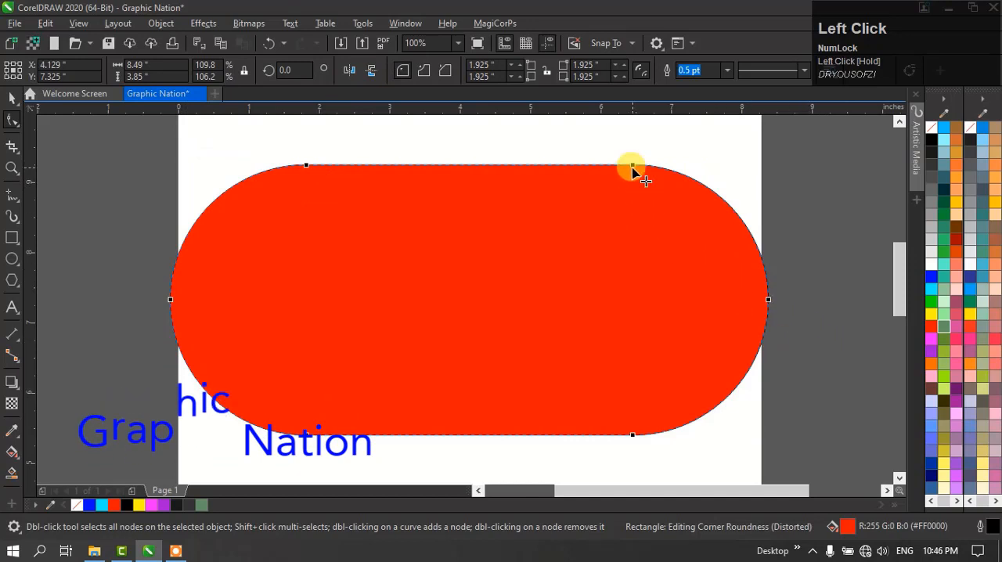
{"action": "left_click_drag", "start_coordinate": [632, 165], "coordinate": [775, 168]}
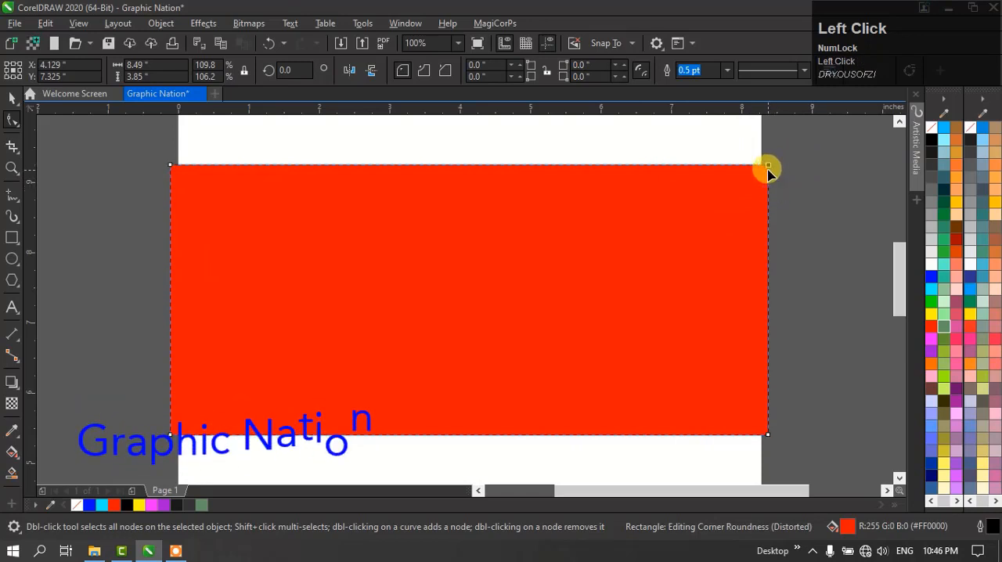
{"action": "mouse_move", "coordinate": [761, 163]}
{"action": "left_mouse_down"}
{"action": "mouse_move", "coordinate": [796, 172]}
{"action": "mouse_move", "coordinate": [776, 166]}
{"action": "left_mouse_up"}
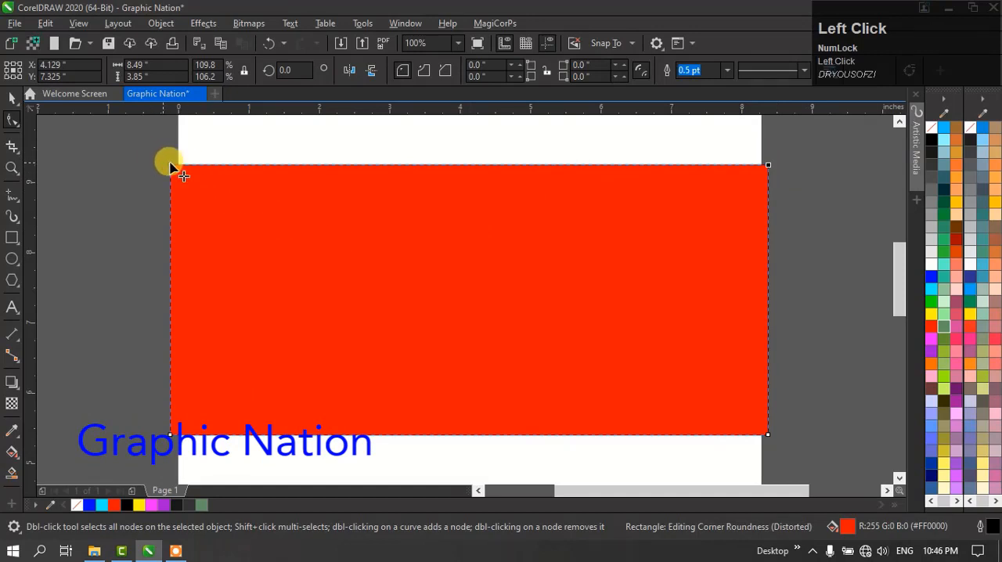
- Round only the upper-right corner of the red rectangle to about 1.844 inches, and undo it
{"action": "left_click", "coordinate": [769, 168]}
{"action": "left_click_drag", "start_coordinate": [720, 165], "coordinate": [637, 179]}
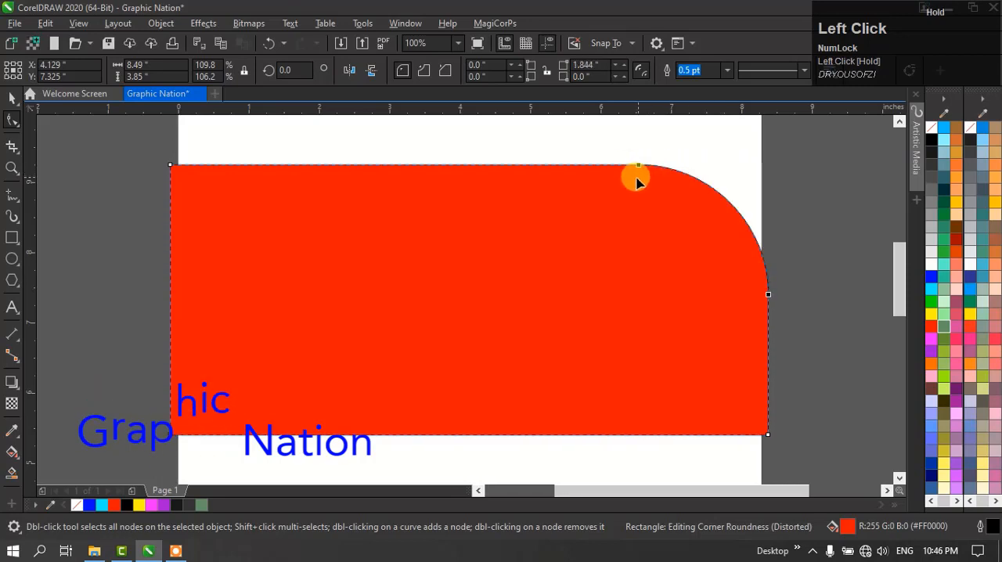
{"action": "key", "text": "ctrl+z"}
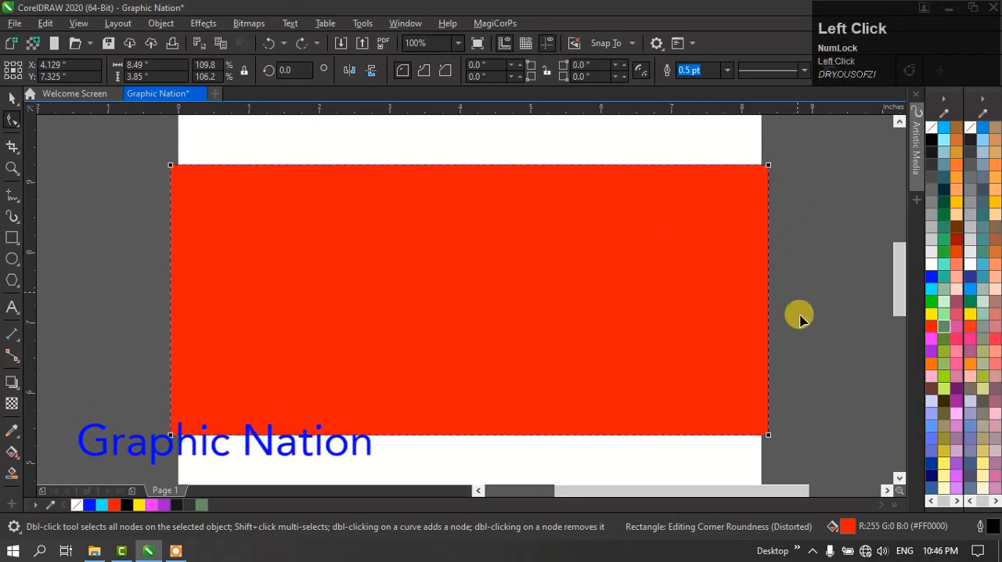
- Round only the upper-right corner of the red rectangle to 1.925 inches with the Shape tool, and return to the Pick tool
{"action": "key", "text": "space"}
{"action": "key", "text": "space"}
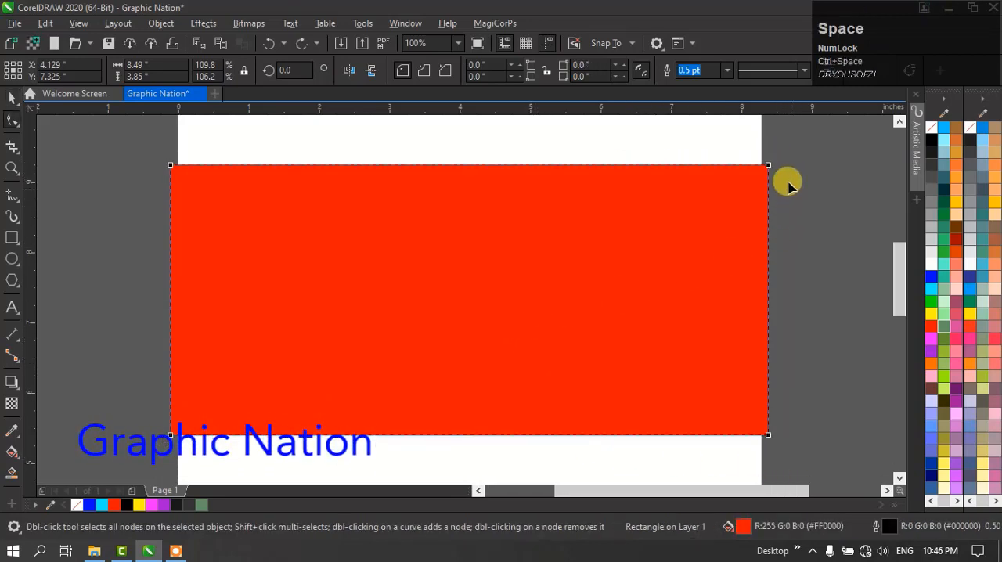
{"action": "left_click", "coordinate": [769, 168]}
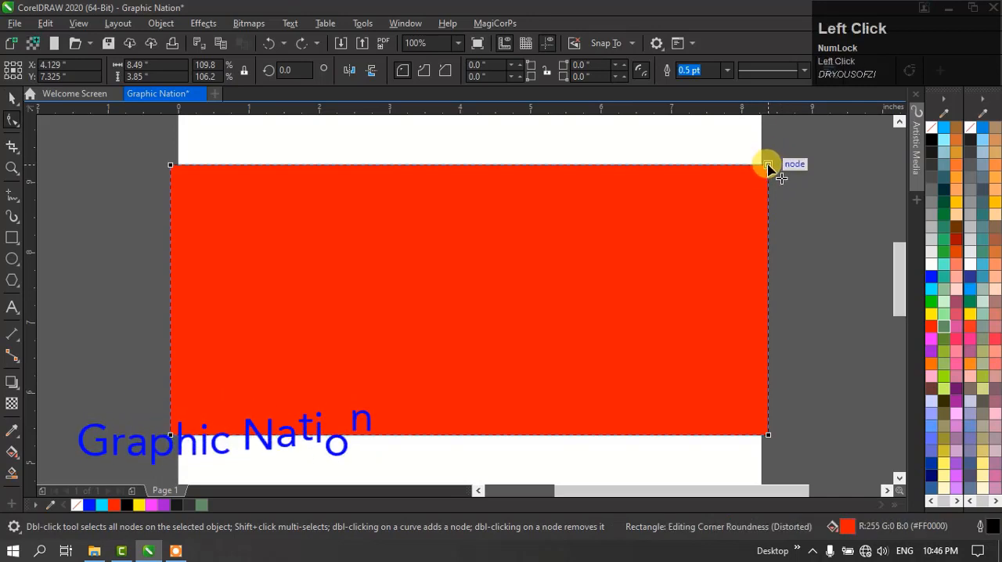
{"action": "left_click_drag", "start_coordinate": [769, 168], "coordinate": [738, 173]}
{"action": "key", "text": "ctrl+z"}
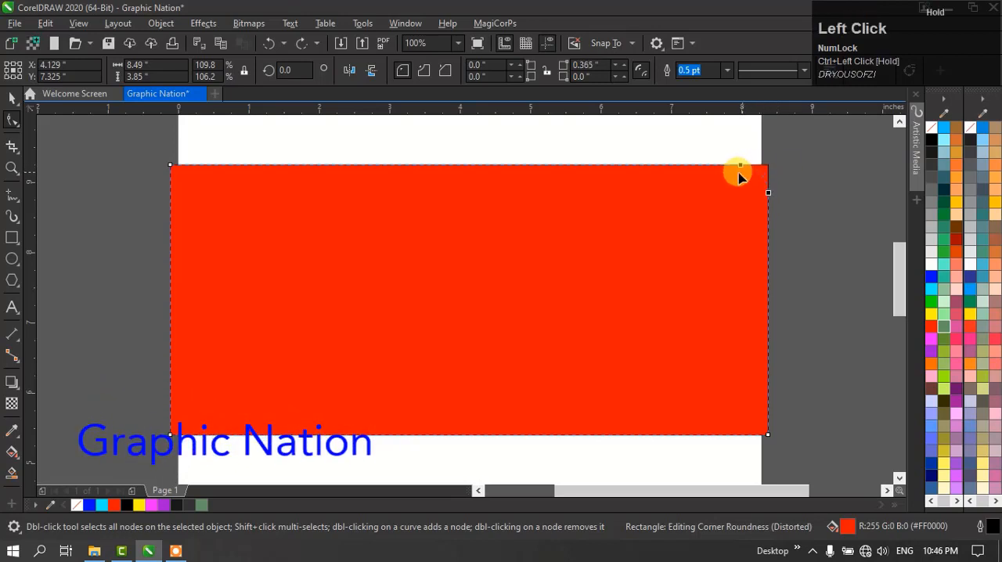
{"action": "left_click_drag", "start_coordinate": [738, 176], "coordinate": [619, 206]}
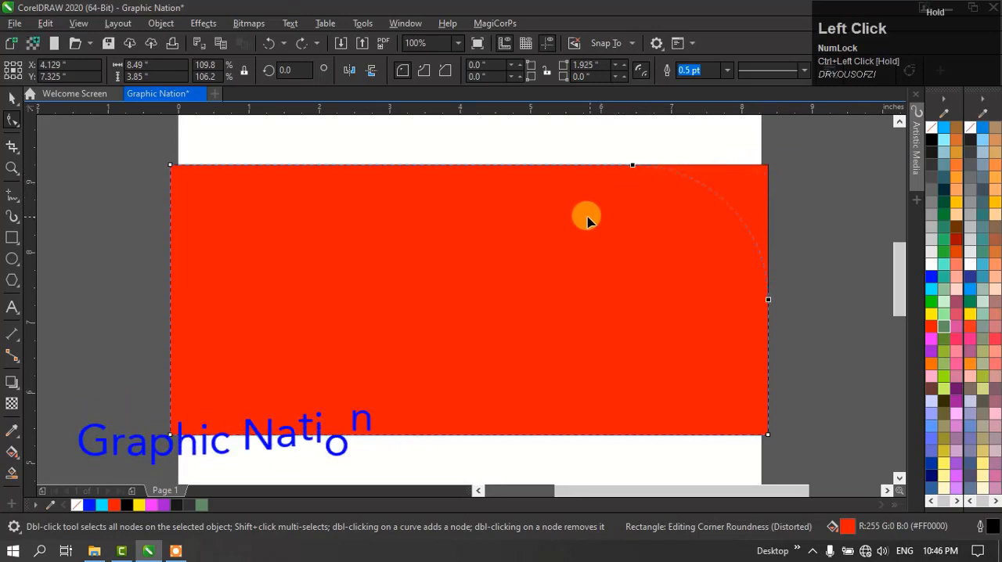
{"action": "left_click_drag", "start_coordinate": [555, 231], "coordinate": [553, 227]}
{"action": "key", "text": "space"}
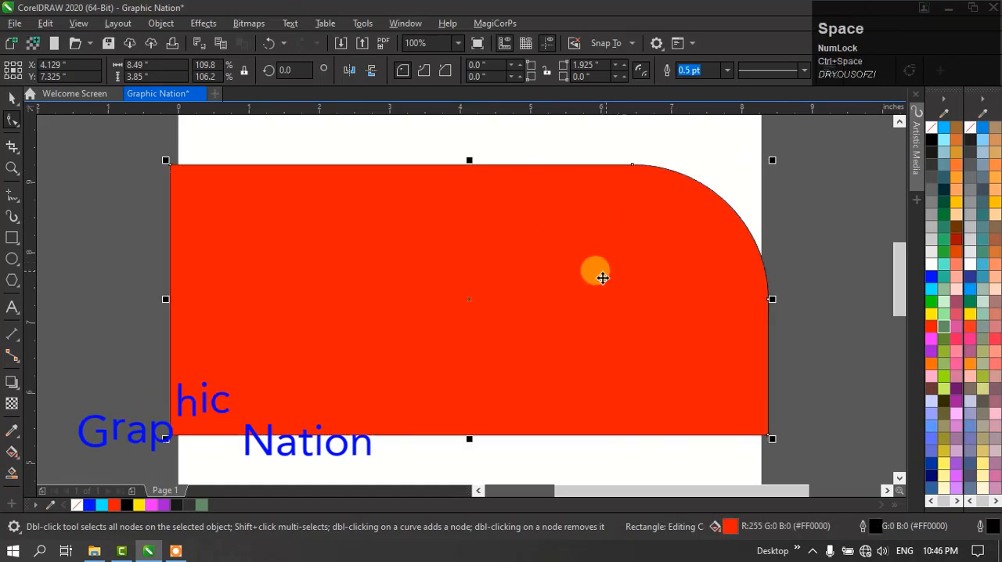
- Move the red shape to about X 4.264, Y 7.669 inches and give it a 16 pt outline
{"action": "left_click_drag", "start_coordinate": [352, 301], "coordinate": [374, 297]}
{"action": "left_click_drag", "start_coordinate": [442, 293], "coordinate": [477, 267]}
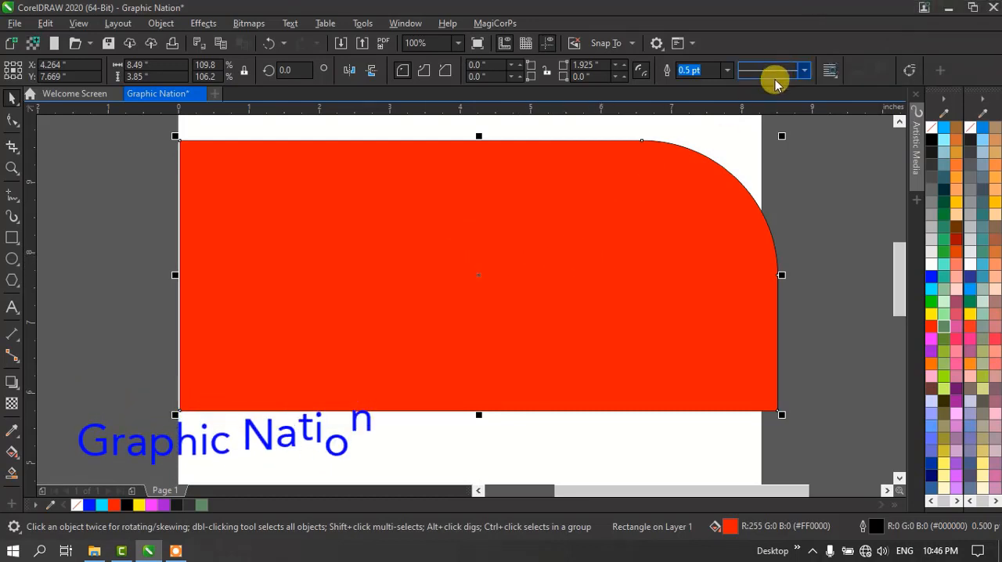
{"action": "left_click", "coordinate": [727, 70]}
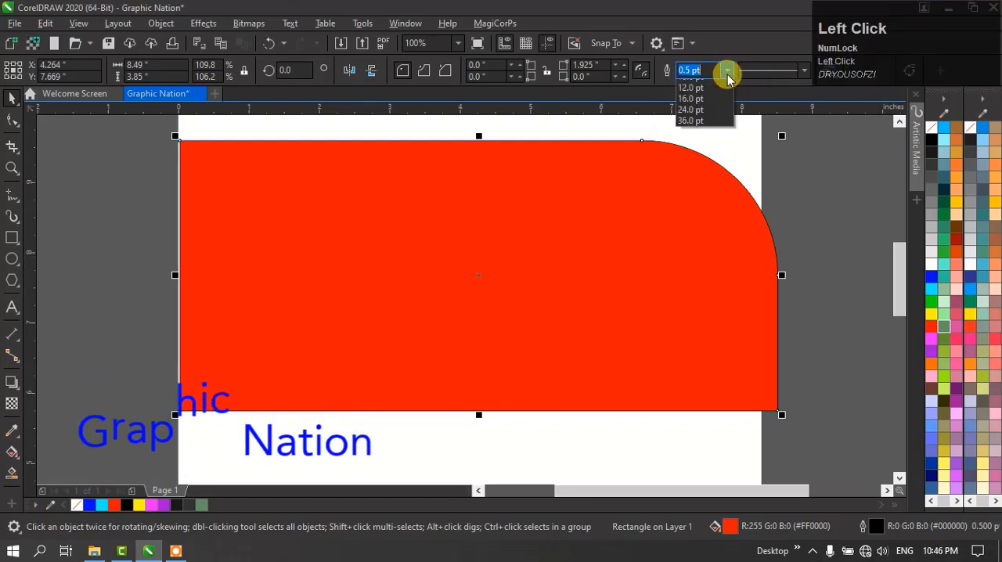
{"action": "left_click", "coordinate": [707, 222]}
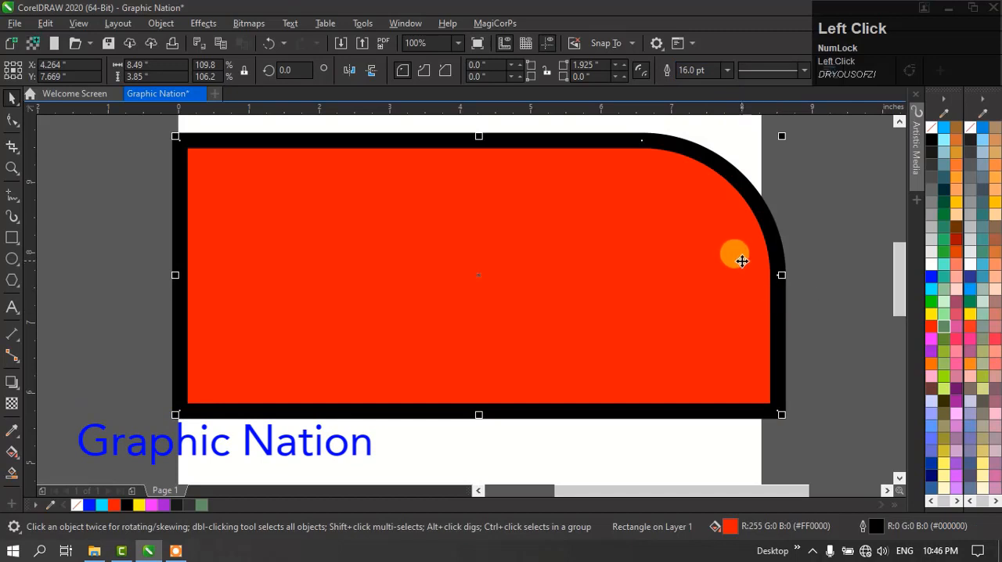
- Move the red shape down to about X 4.238, Y 7.194 inches and set its outline width to 5 pt
{"action": "left_click_drag", "start_coordinate": [720, 164], "coordinate": [724, 202]}
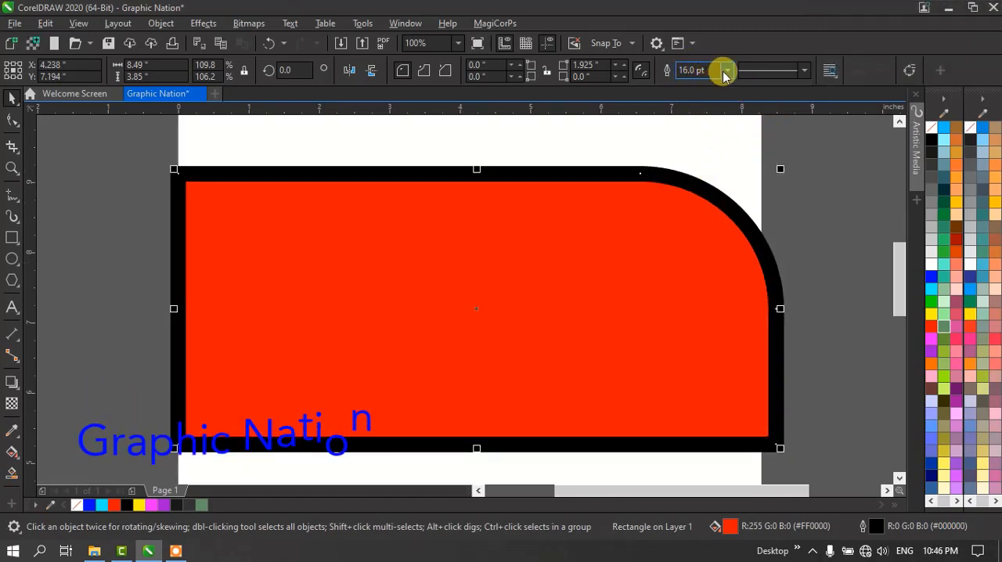
{"action": "left_click", "coordinate": [699, 70]}
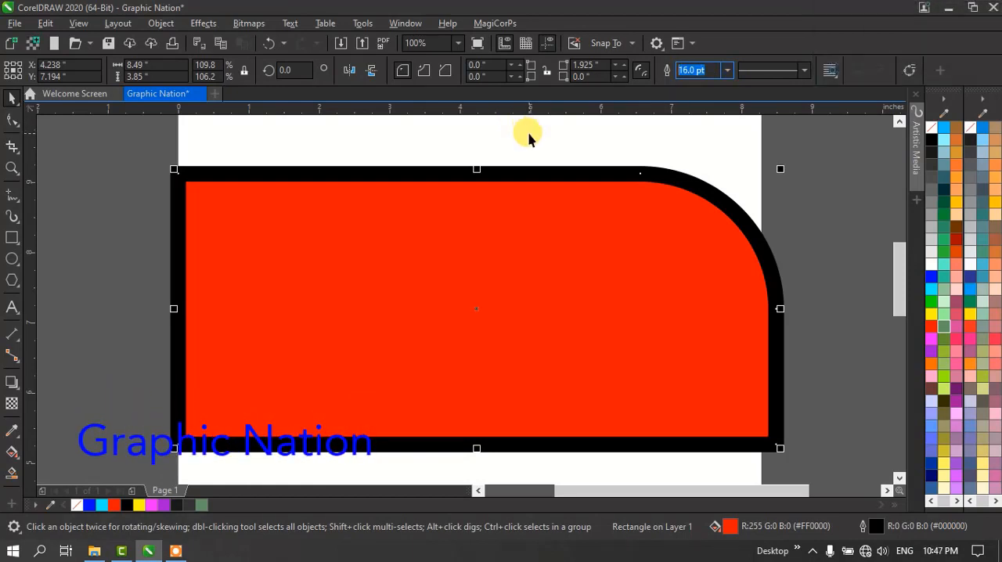
{"action": "type", "text": "5"}
{"action": "key", "text": "Return"}
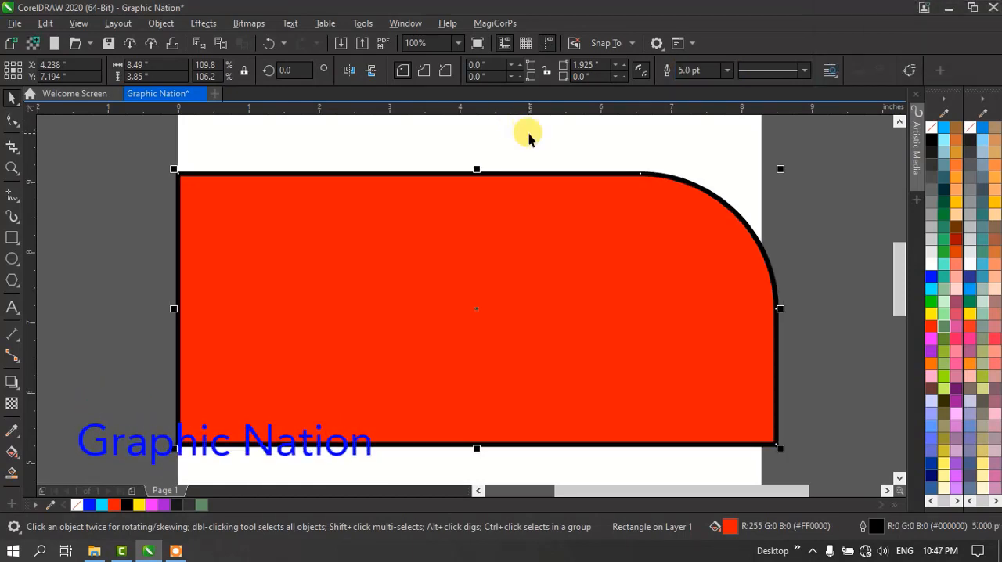
- Change the red shape's outline style to a dotted line, and replace it with a short dashed line
{"action": "left_click", "coordinate": [803, 71]}
{"action": "left_click", "coordinate": [811, 158]}
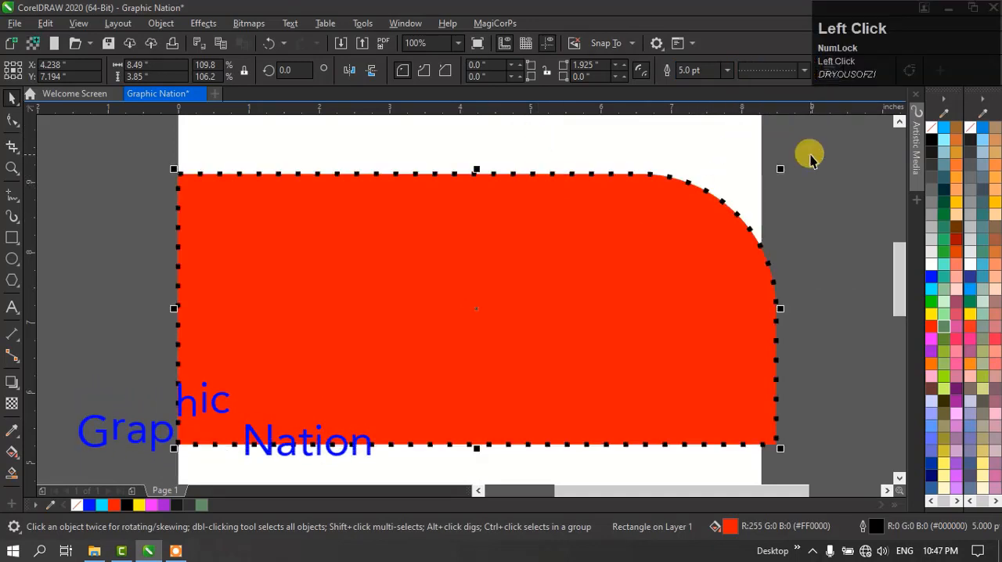
{"action": "left_click", "coordinate": [804, 72]}
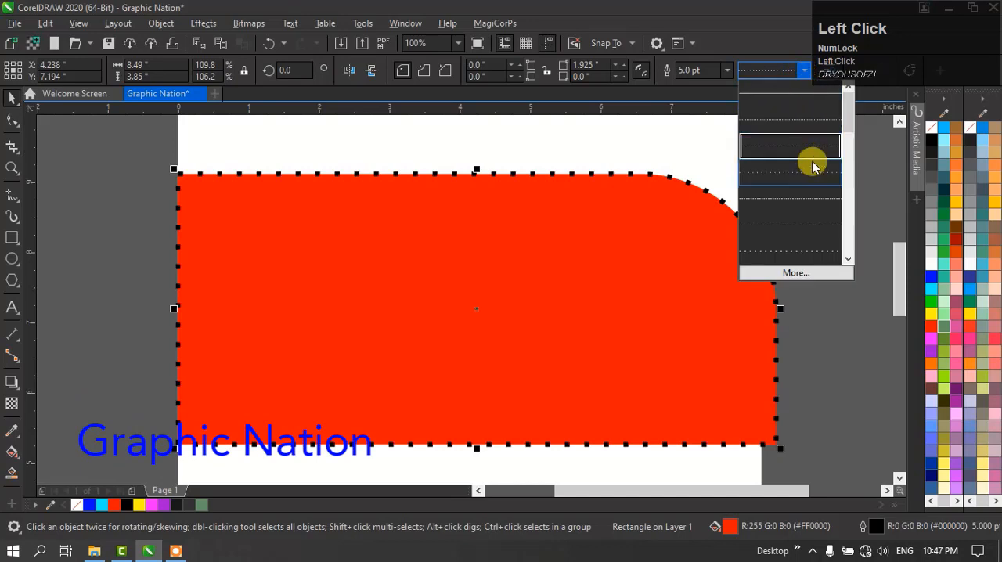
{"action": "left_click", "coordinate": [800, 227]}
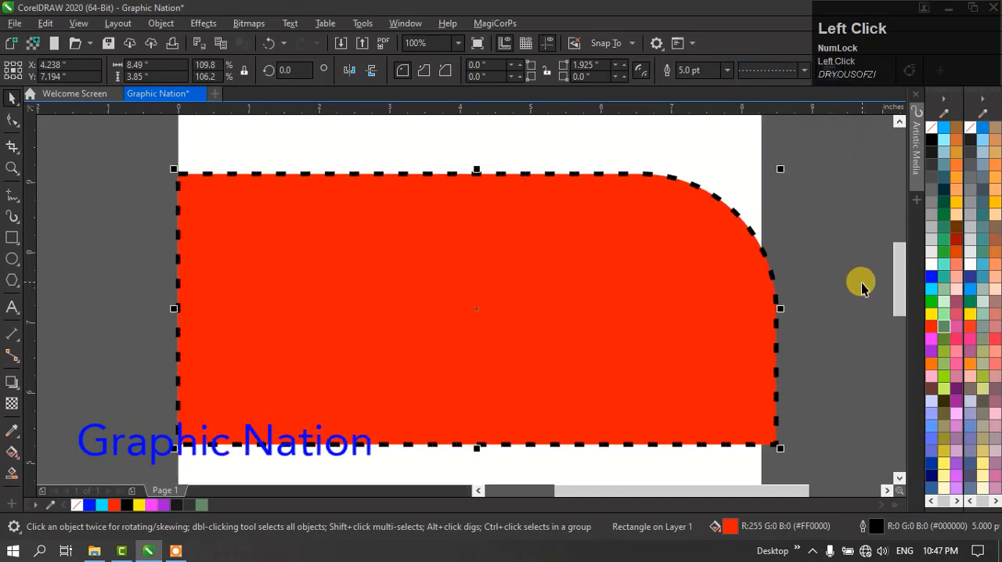
- Fill the red shape with cyan (R:0 G:255 B:255)
{"action": "key", "text": "ctrl+space"}
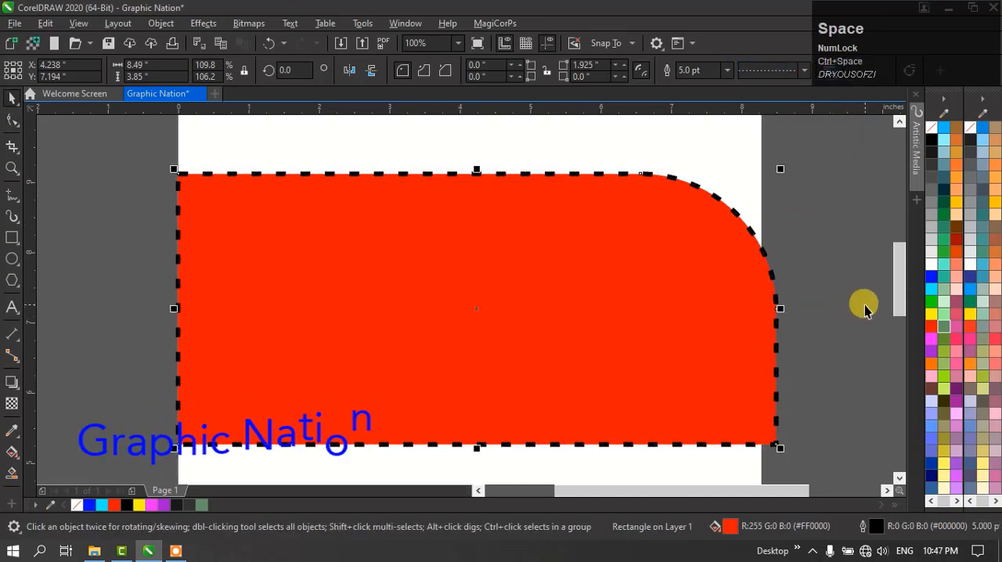
{"action": "left_click_drag", "start_coordinate": [934, 290], "coordinate": [870, 311]}
{"action": "left_click_drag", "start_coordinate": [587, 303], "coordinate": [588, 303]}
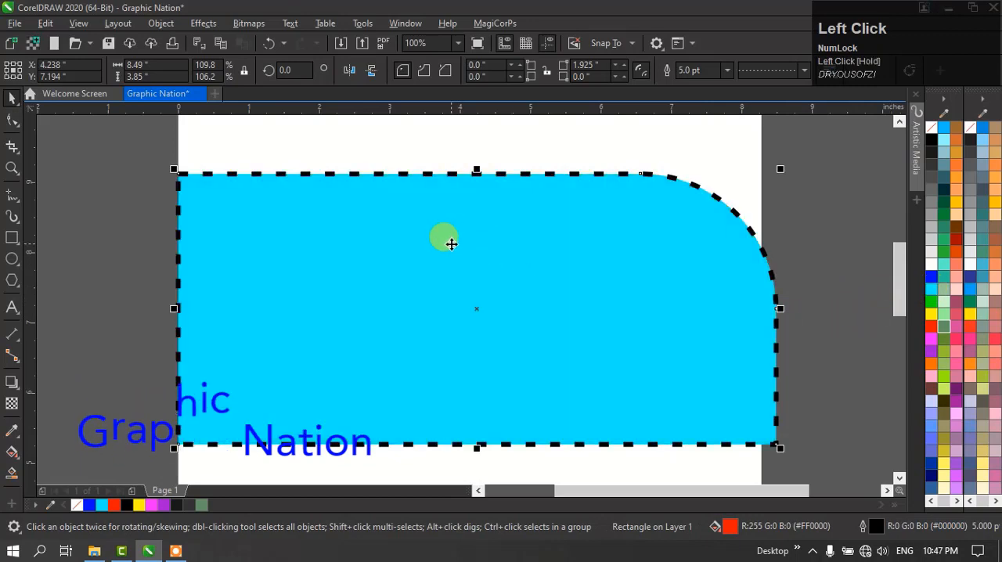
- Scale the cyan shape down to about 6.606 x 2.995 inches, place it beside the page's left edge, and deselect it
{"action": "scroll", "coordinate": [500, 269], "scroll_direction": "down", "scroll_amount": 1}
{"action": "left_click_drag", "start_coordinate": [467, 270], "coordinate": [376, 219]}
{"action": "left_click_drag", "start_coordinate": [420, 242], "coordinate": [366, 226]}
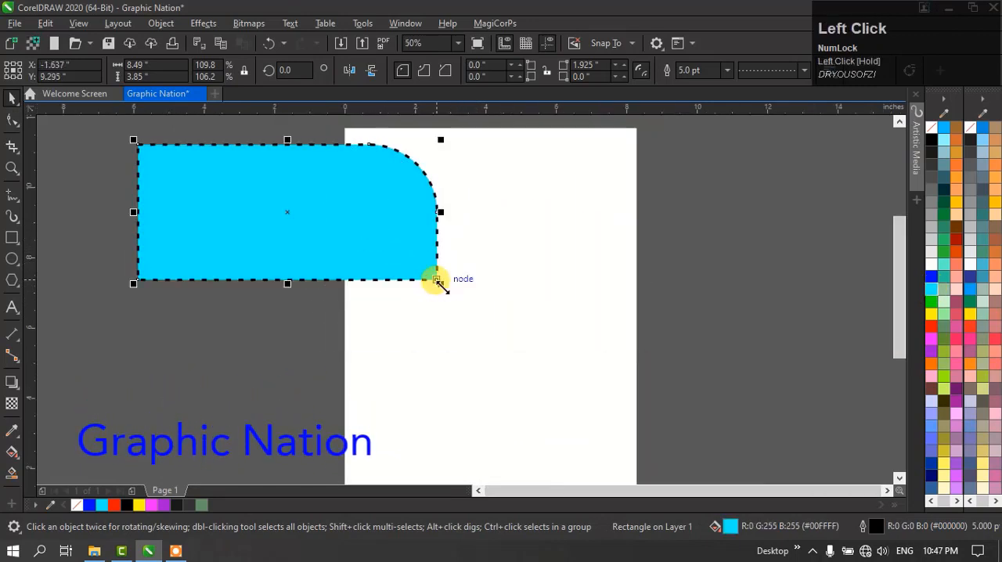
{"action": "left_click_drag", "start_coordinate": [440, 283], "coordinate": [375, 255]}
{"action": "left_click", "coordinate": [443, 327]}
{"action": "left_click_drag", "start_coordinate": [321, 208], "coordinate": [265, 248]}
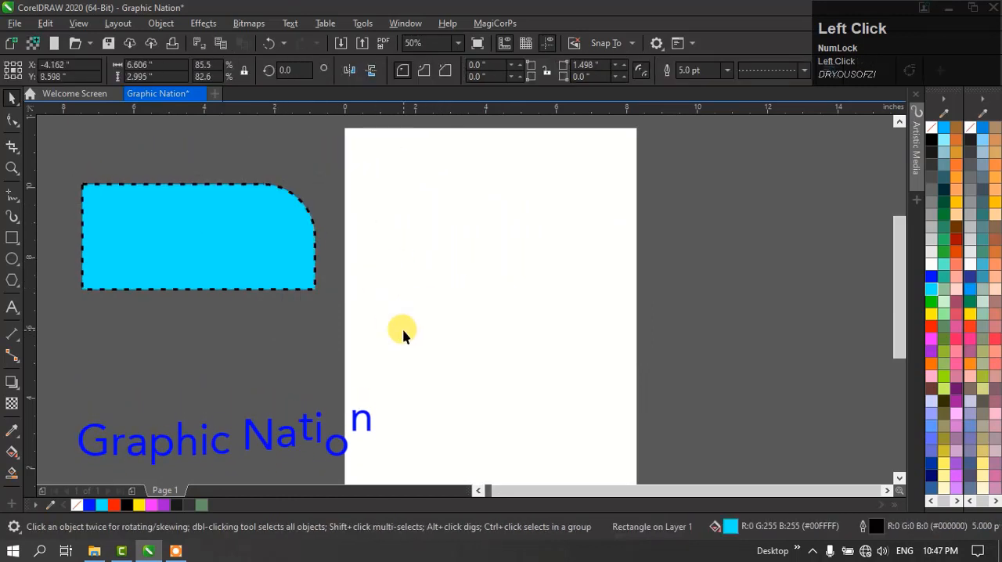
{"action": "left_click", "coordinate": [383, 332]}
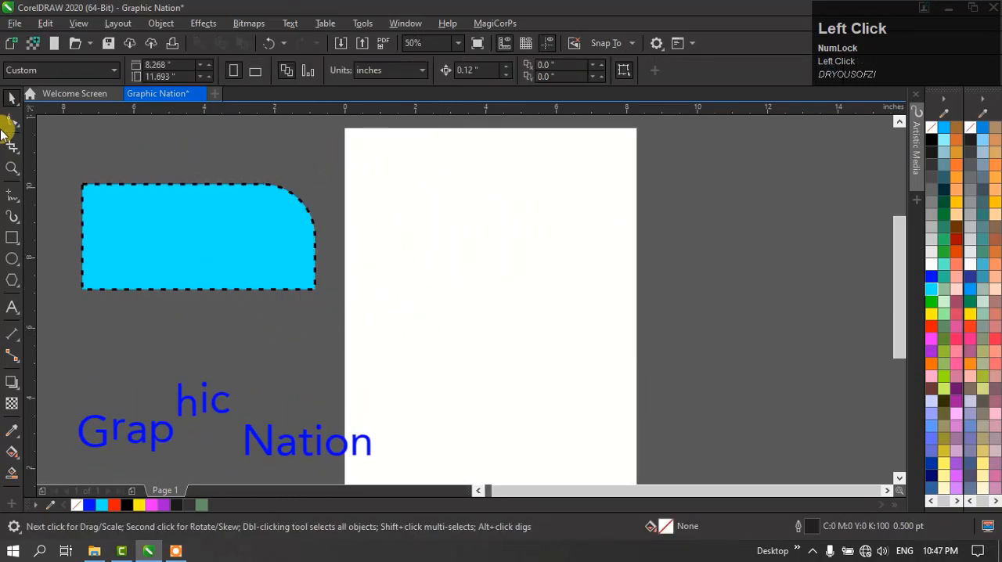
- Move the cyan shape slightly up and to the left, and deselect it
{"action": "left_click", "coordinate": [11, 100]}
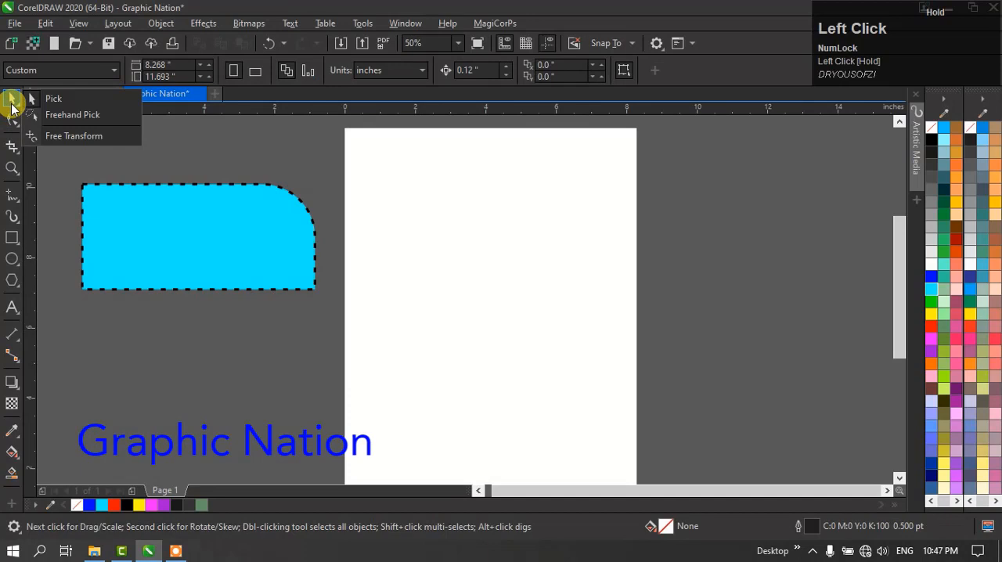
{"action": "left_click", "coordinate": [12, 107]}
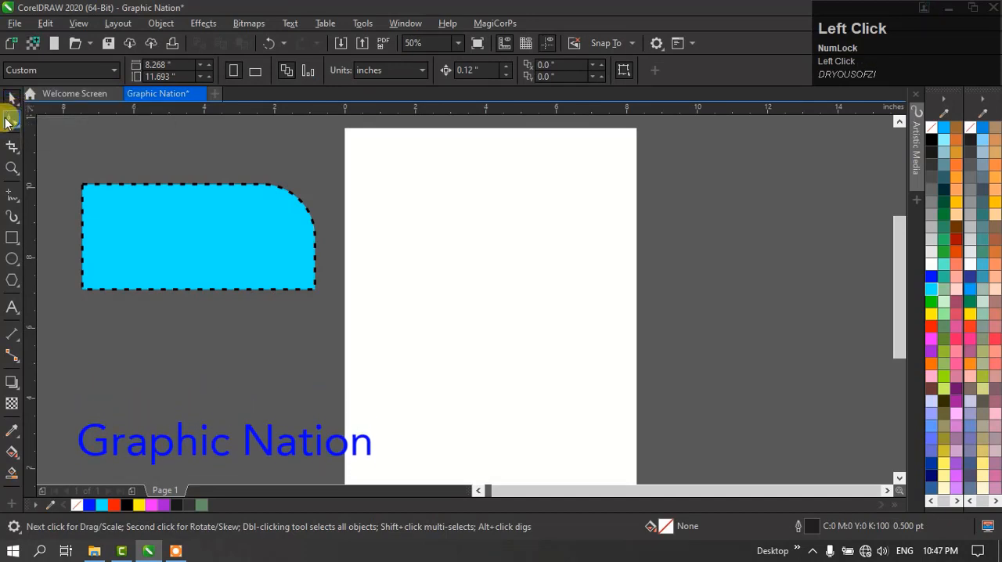
{"action": "mouse_move", "coordinate": [189, 212]}
{"action": "left_mouse_down"}
{"action": "mouse_move", "coordinate": [228, 172]}
{"action": "mouse_move", "coordinate": [184, 200]}
{"action": "mouse_move", "coordinate": [191, 213]}
{"action": "left_mouse_up"}
{"action": "left_click", "coordinate": [175, 369]}
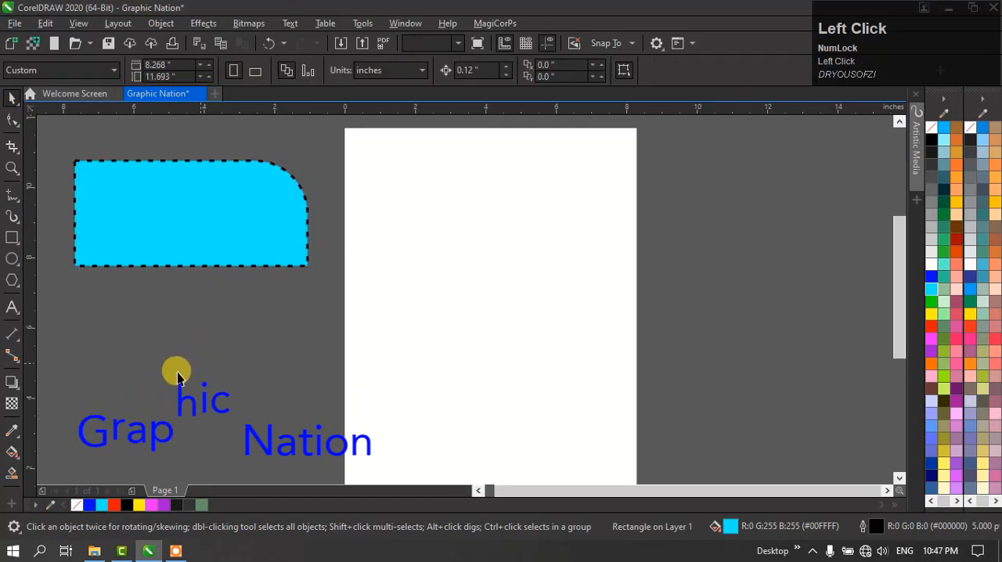
- Draw a slightly tilted 3-point rectangle measuring about 11.47 x 7.486 inches overall across the page, and delete it
{"action": "left_click", "coordinate": [13, 239]}
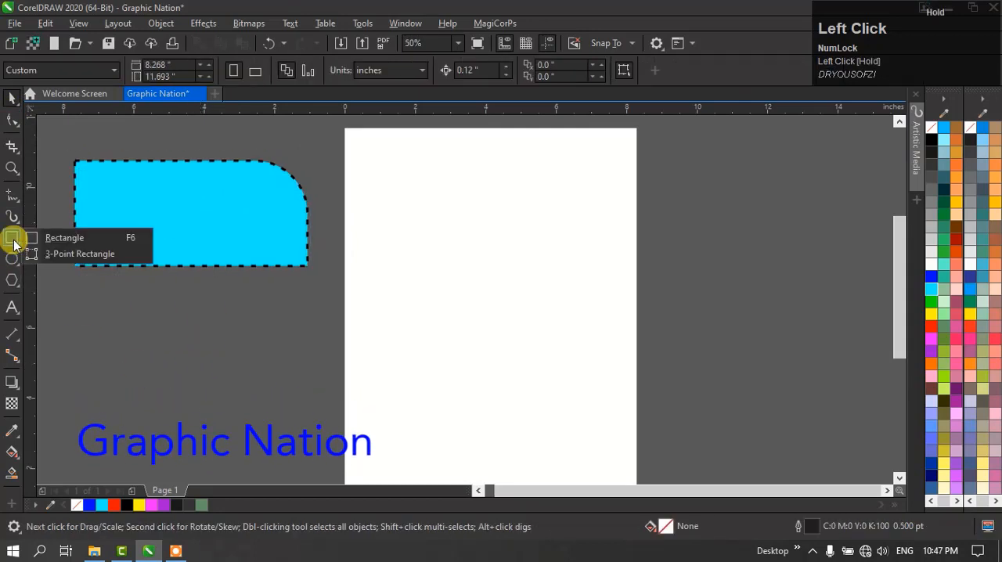
{"action": "left_click", "coordinate": [81, 255]}
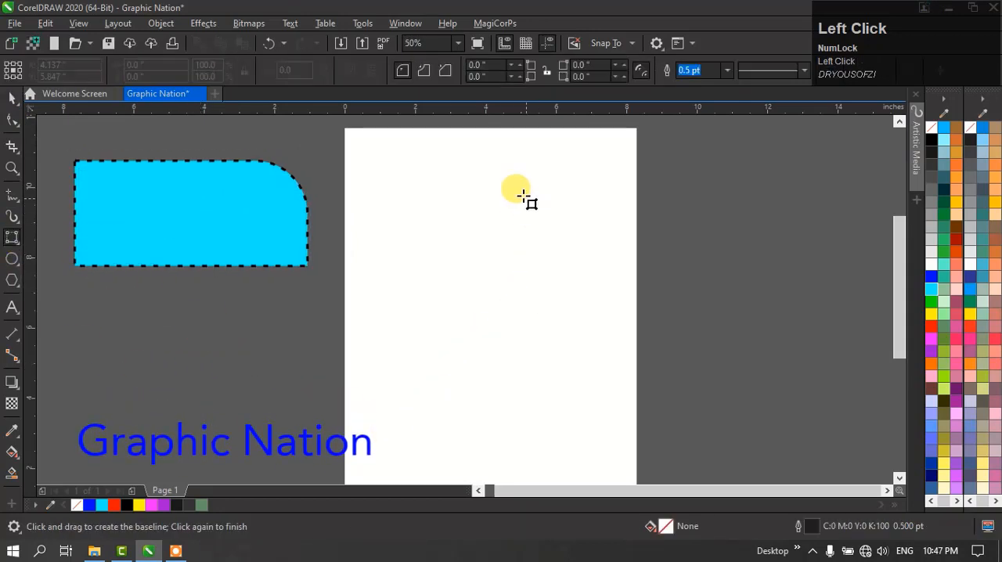
{"action": "mouse_move", "coordinate": [437, 160]}
{"action": "left_mouse_down"}
{"action": "mouse_move", "coordinate": [437, 371]}
{"action": "mouse_move", "coordinate": [642, 365]}
{"action": "mouse_move", "coordinate": [437, 385]}
{"action": "left_mouse_up"}
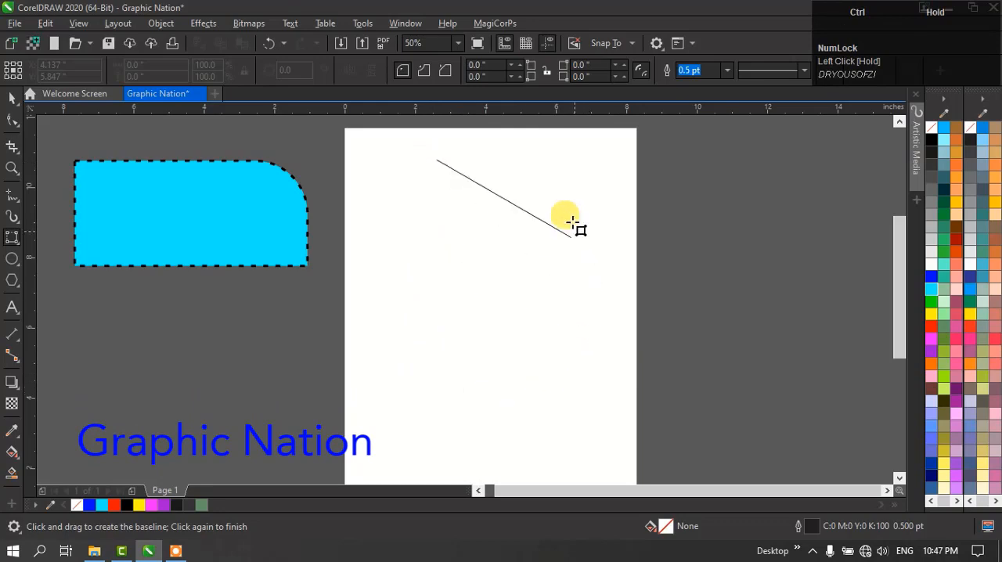
{"action": "left_click_drag", "start_coordinate": [574, 223], "coordinate": [424, 403]}
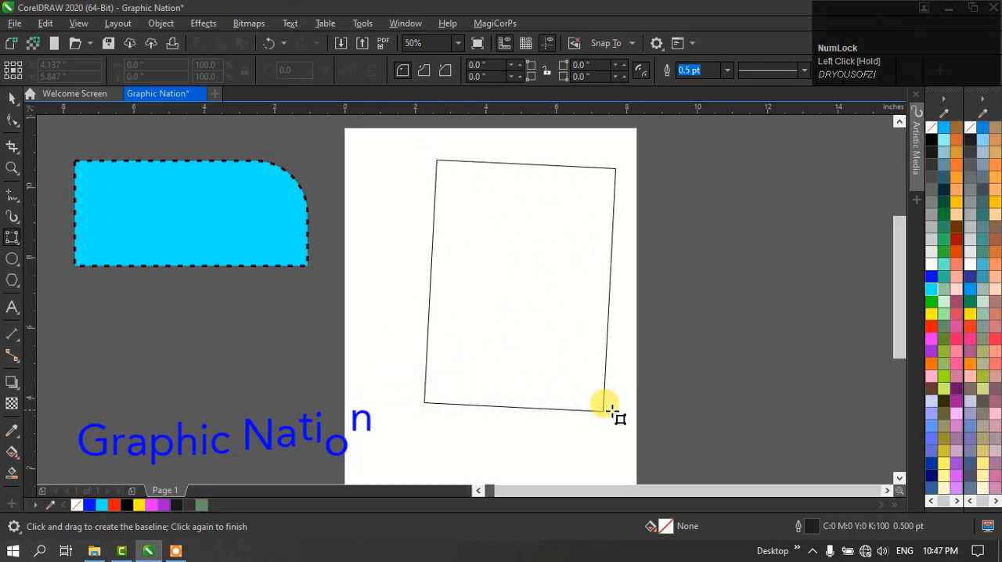
{"action": "left_click", "coordinate": [814, 391]}
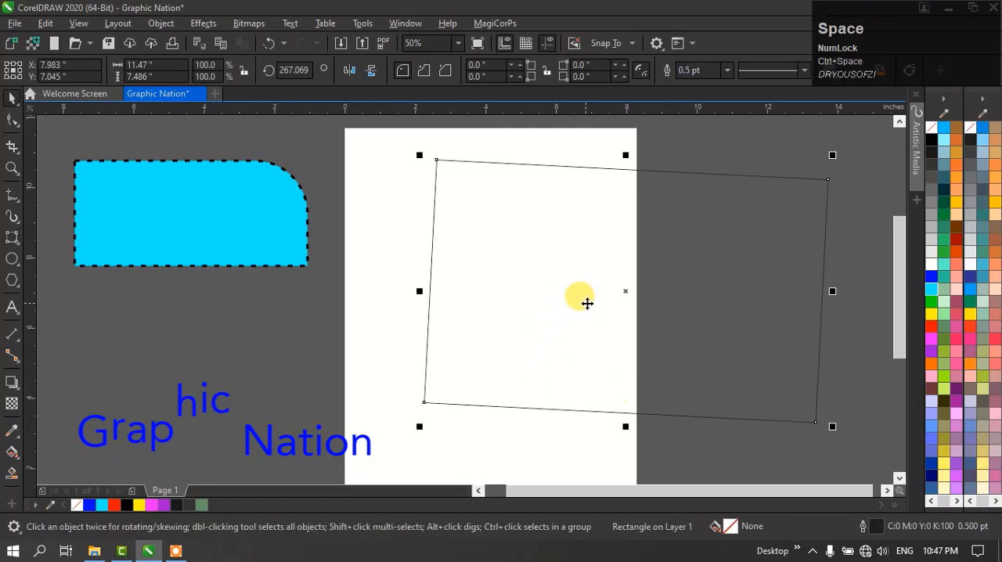
{"action": "key", "text": "Delete"}
- Draw an upright 3-point rectangle about 12.646 x 8.333 inches and move it to about X 6.321, Y 7.371 inches
{"action": "key", "text": "space"}
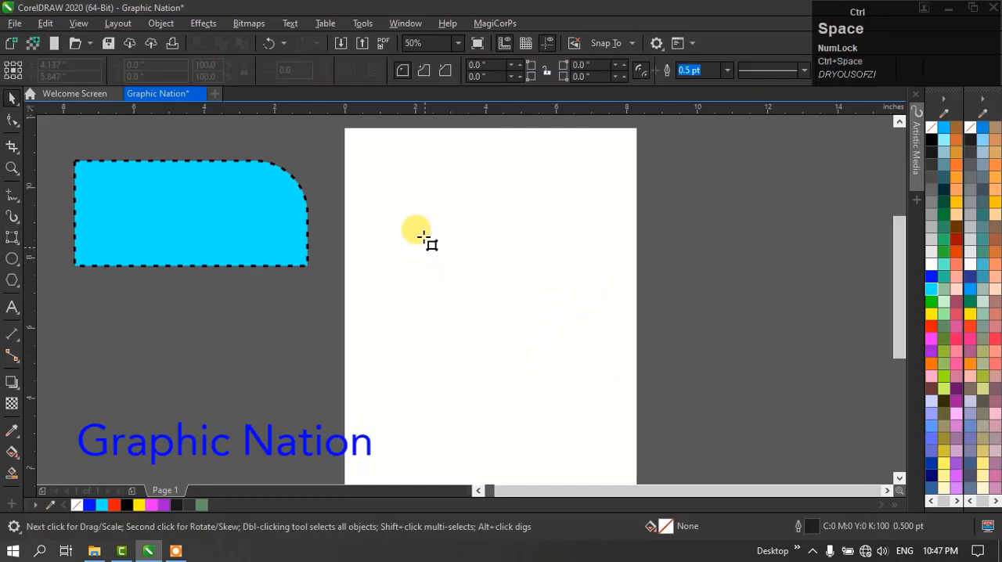
{"action": "left_click_drag", "start_coordinate": [410, 180], "coordinate": [443, 473]}
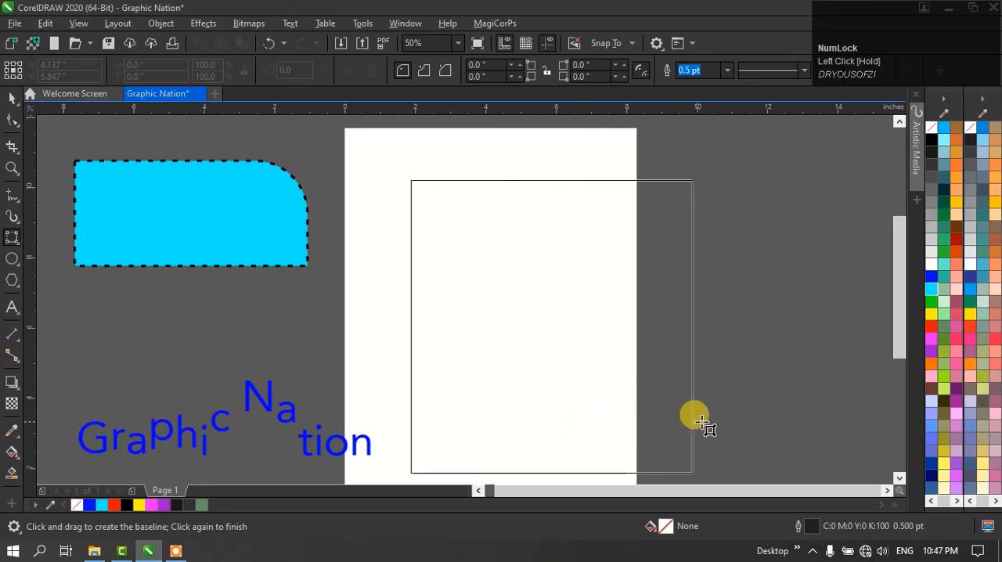
{"action": "left_click", "coordinate": [860, 371]}
{"action": "key", "text": "ctrl+space"}
{"action": "left_click_drag", "start_coordinate": [633, 318], "coordinate": [582, 284]}
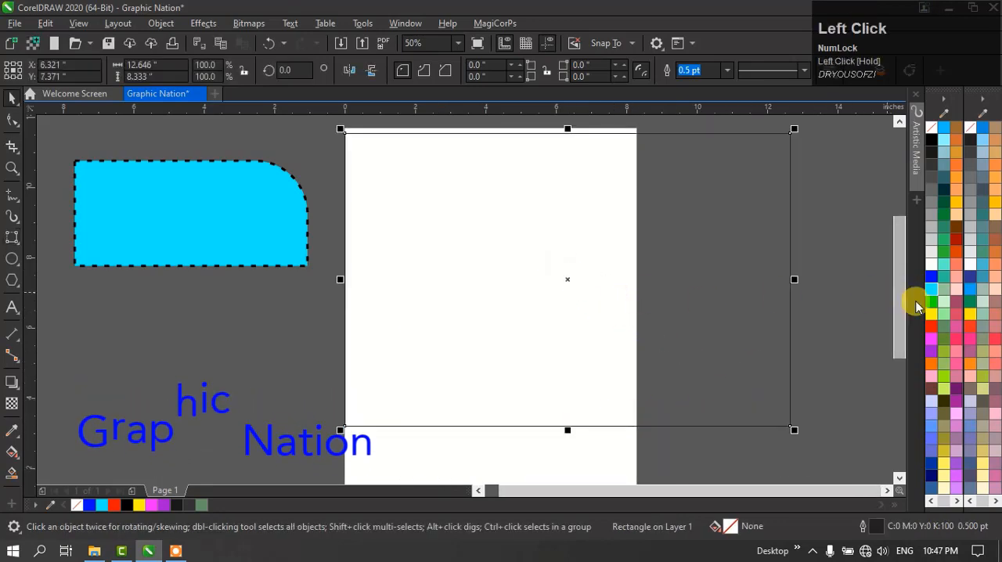
- Fill the large rectangle with green (R:0 G:255 B:0), and delete it
{"action": "left_click", "coordinate": [931, 303]}
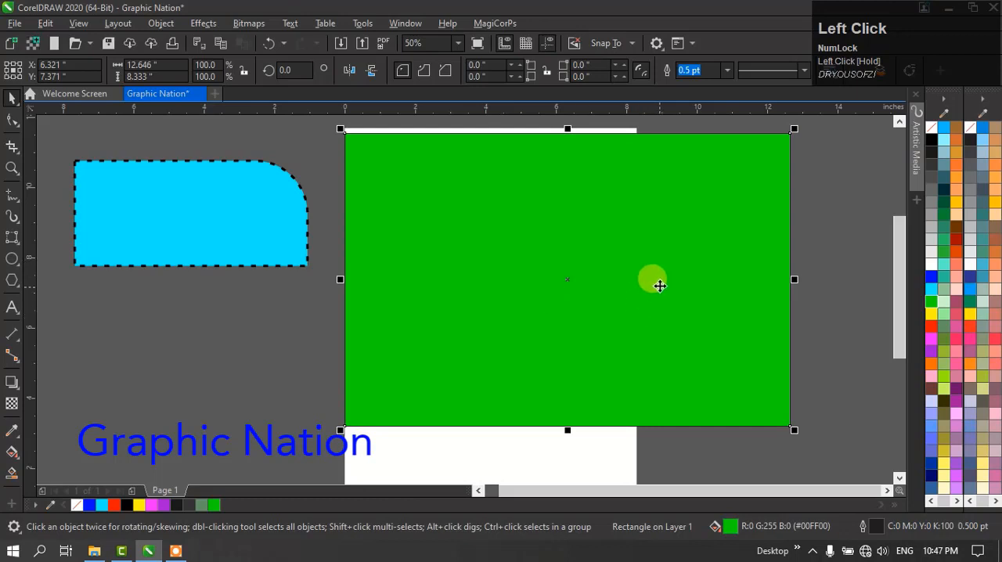
{"action": "right_click", "coordinate": [658, 205]}
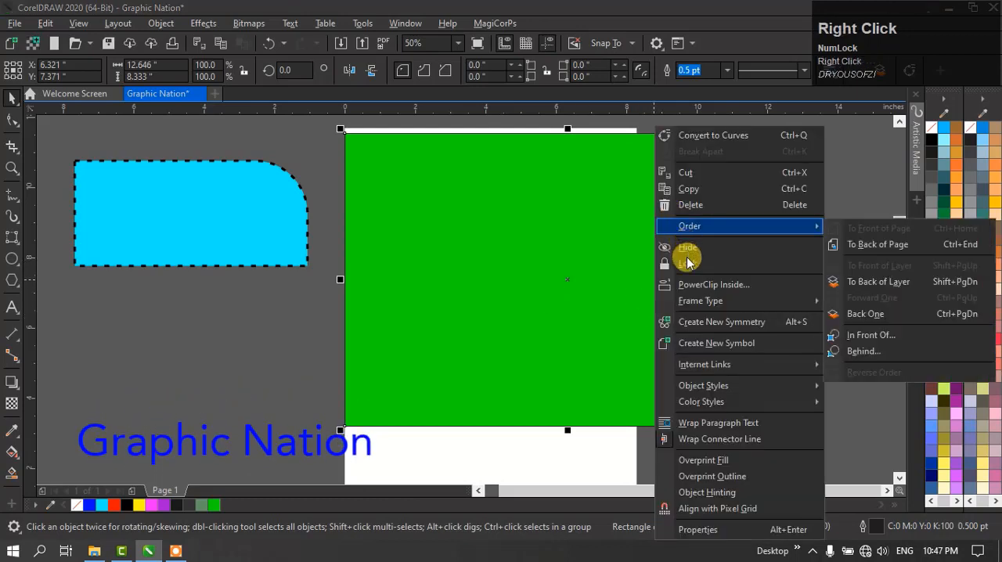
{"action": "left_click", "coordinate": [682, 205]}
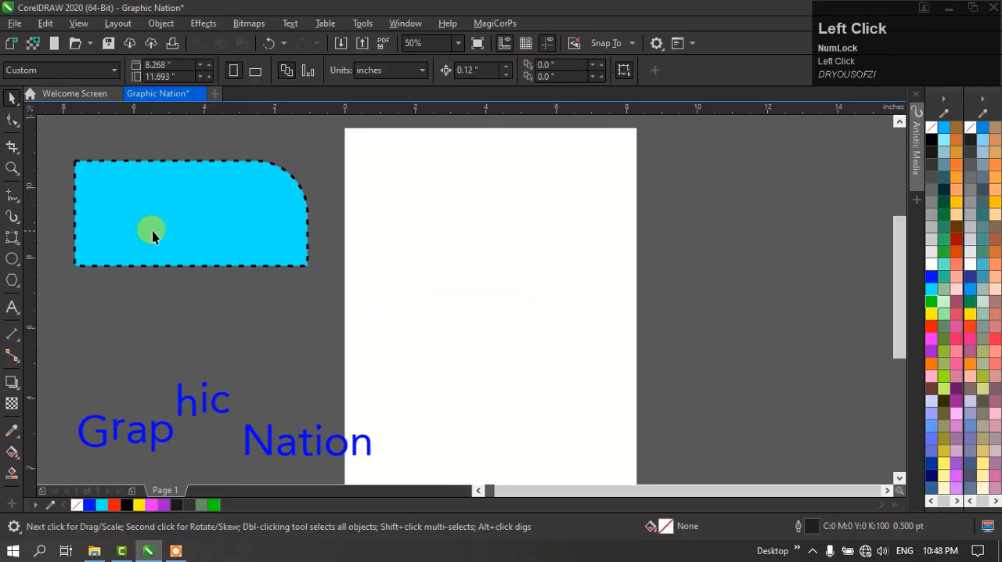
- Reposition the cyan shape beside the page's left edge and scale it up to about 7.162 x 3.248 inches
{"action": "left_click_drag", "start_coordinate": [178, 194], "coordinate": [301, 220]}
{"action": "left_click_drag", "start_coordinate": [228, 197], "coordinate": [188, 191]}
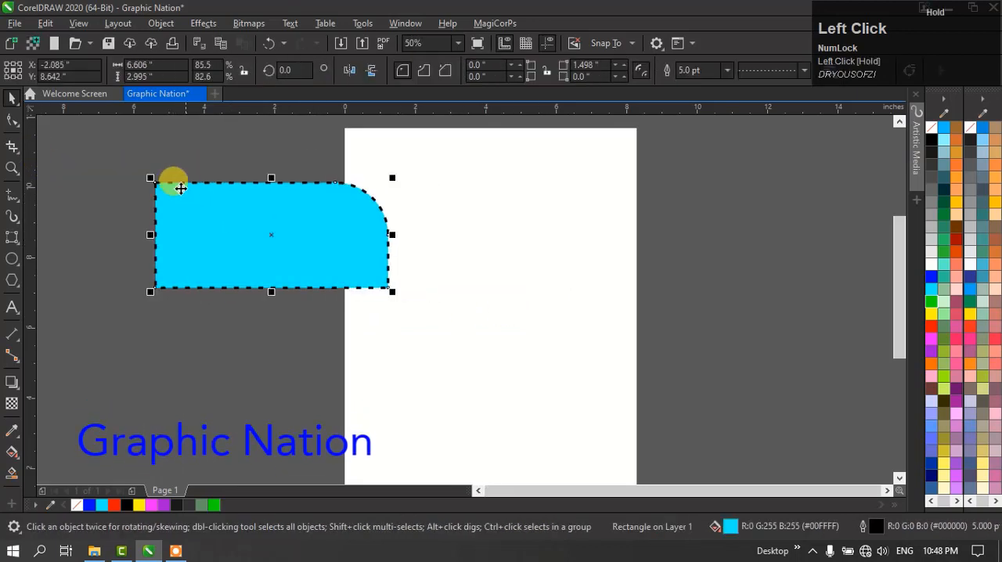
{"action": "left_click", "coordinate": [10, 102]}
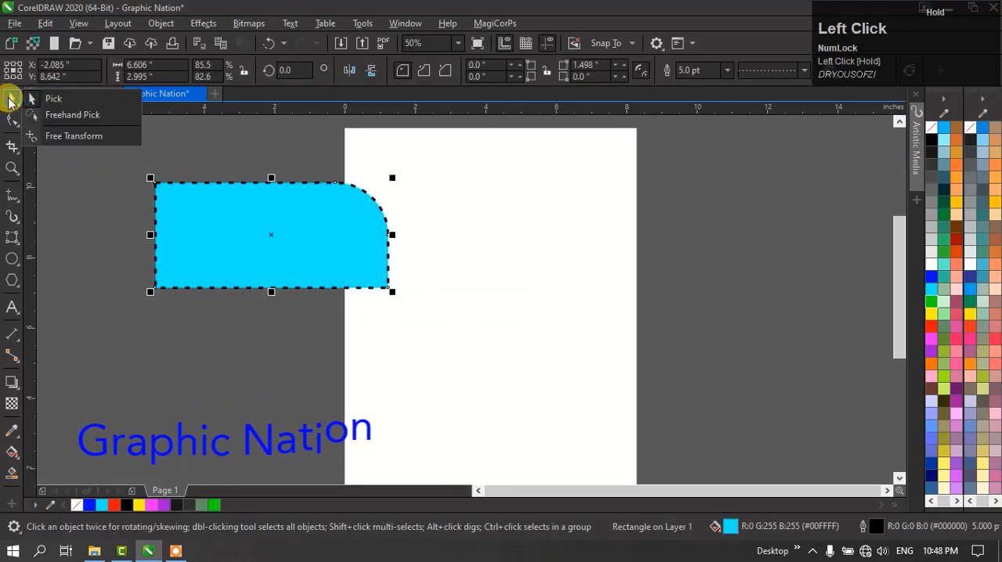
{"action": "left_click", "coordinate": [94, 112]}
{"action": "left_click_drag", "start_coordinate": [316, 239], "coordinate": [245, 227]}
{"action": "left_click_drag", "start_coordinate": [317, 172], "coordinate": [331, 165]}
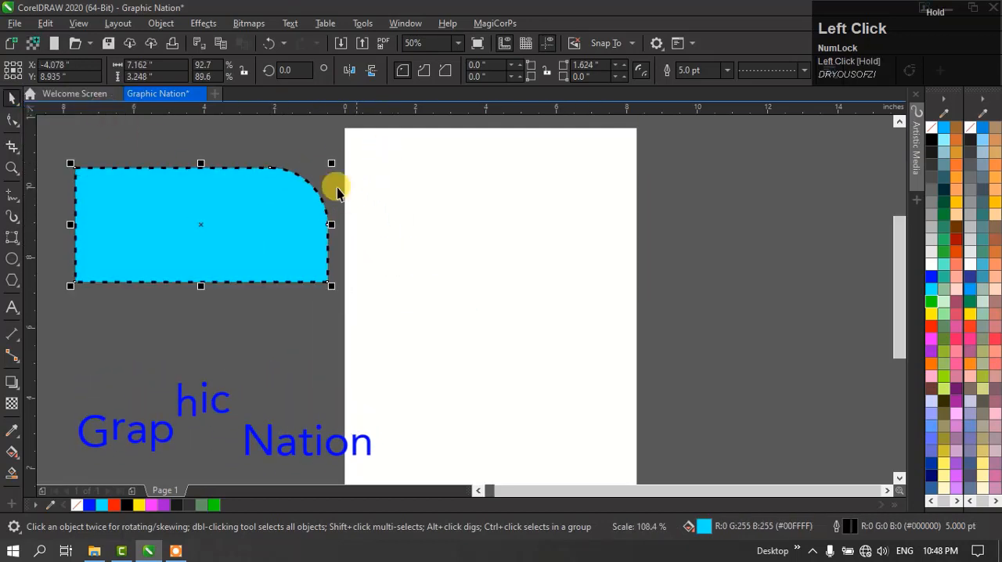
- Move the cyan shape partly over the page and resize it to about 7.351 x 3.333 inches
{"action": "left_click_drag", "start_coordinate": [252, 222], "coordinate": [419, 247]}
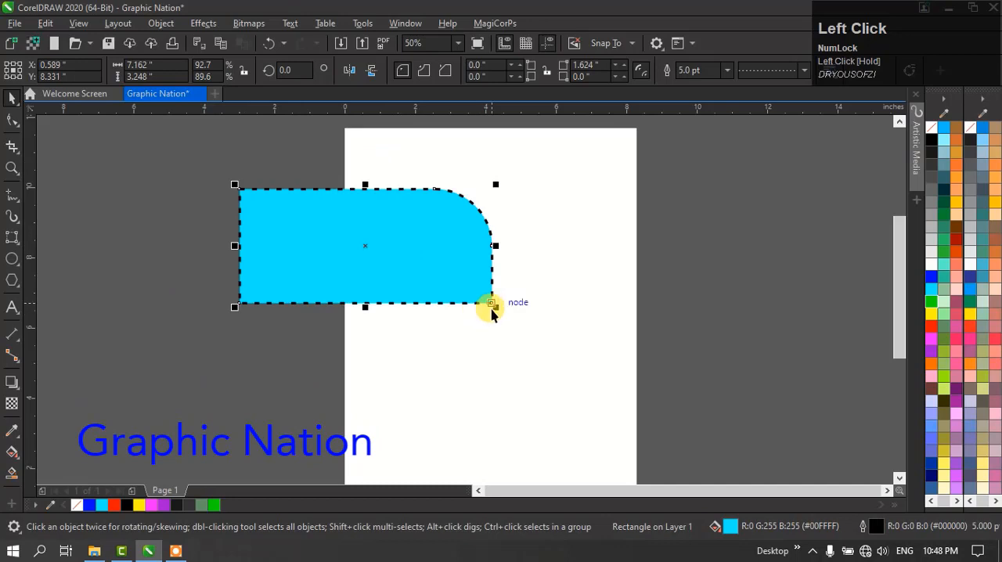
{"action": "left_click_drag", "start_coordinate": [496, 307], "coordinate": [345, 295]}
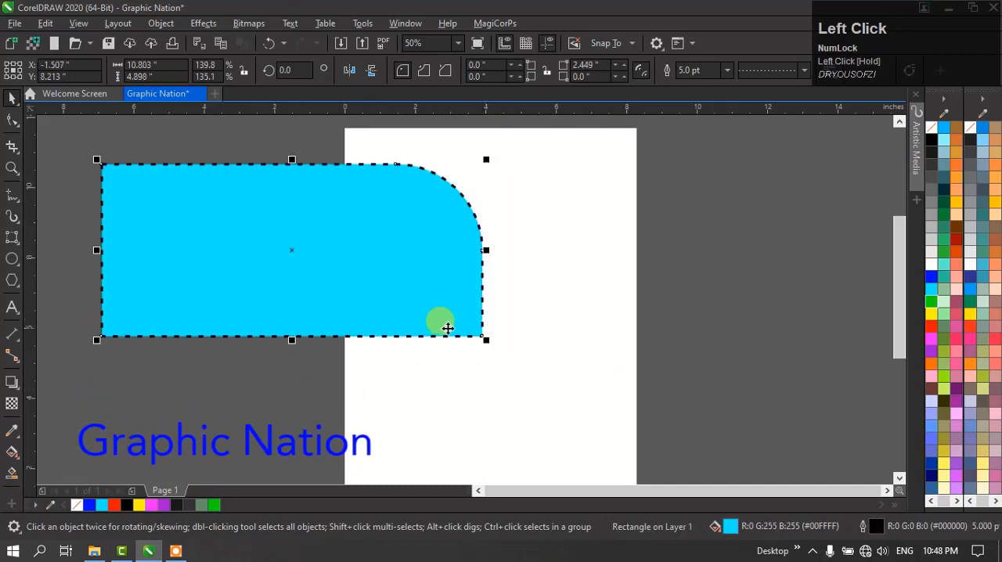
{"action": "left_click_drag", "start_coordinate": [483, 337], "coordinate": [364, 287]}
- Duplicate the cyan shape twice, placing one copy right of the page and another on it at about X 3.809, Y 8.642 inches
{"action": "left_click_drag", "start_coordinate": [280, 224], "coordinate": [461, 253]}
{"action": "right_click", "coordinate": [190, 370]}
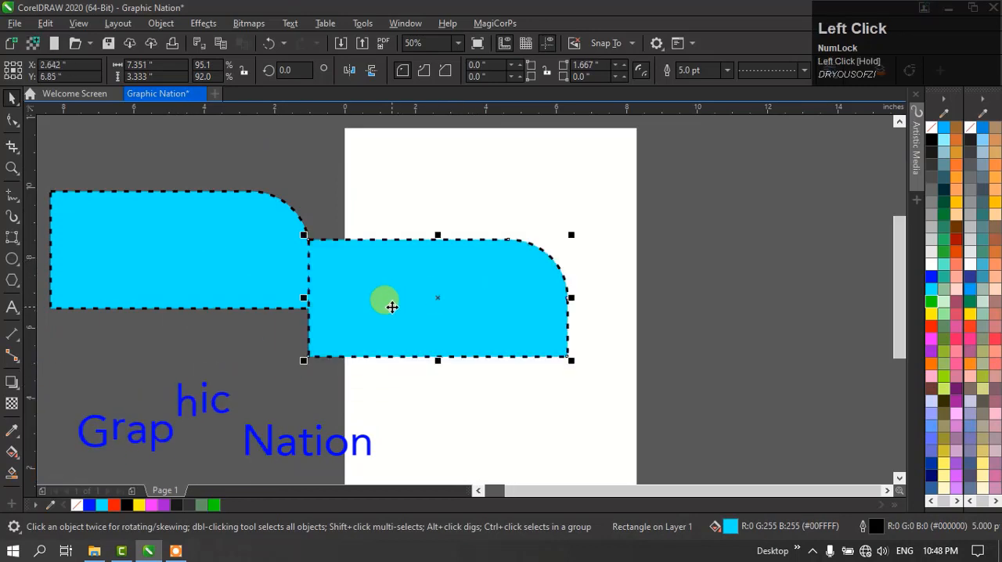
{"action": "left_click_drag", "start_coordinate": [389, 302], "coordinate": [436, 249]}
{"action": "right_click", "coordinate": [436, 249]}
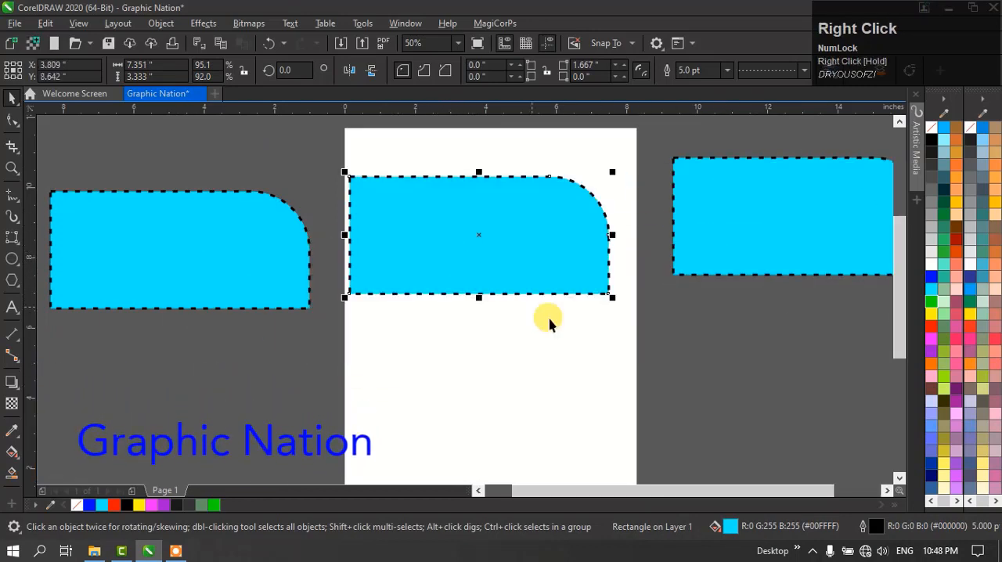
- Move the on-page copy below the cyan shape left of the page, align their left edges, and deselect both
{"action": "left_click", "coordinate": [610, 325]}
{"action": "left_click", "coordinate": [481, 214]}
{"action": "left_click_drag", "start_coordinate": [480, 214], "coordinate": [193, 367]}
{"action": "left_click_drag", "start_coordinate": [431, 176], "coordinate": [206, 458]}
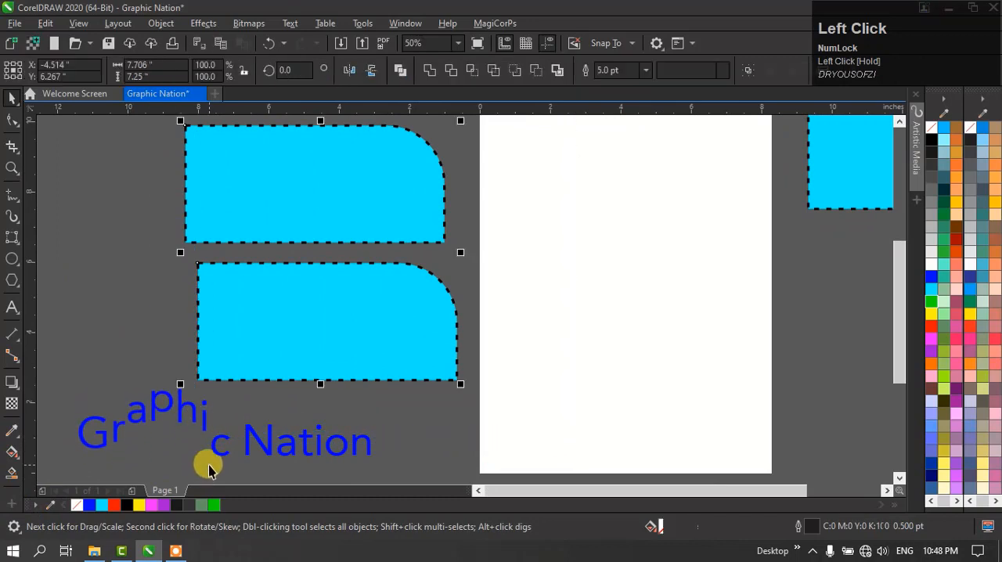
{"action": "left_click", "coordinate": [403, 396]}
{"action": "scroll", "coordinate": [139, 317], "scroll_direction": "down", "scroll_amount": 1}
{"action": "left_click", "coordinate": [333, 267]}
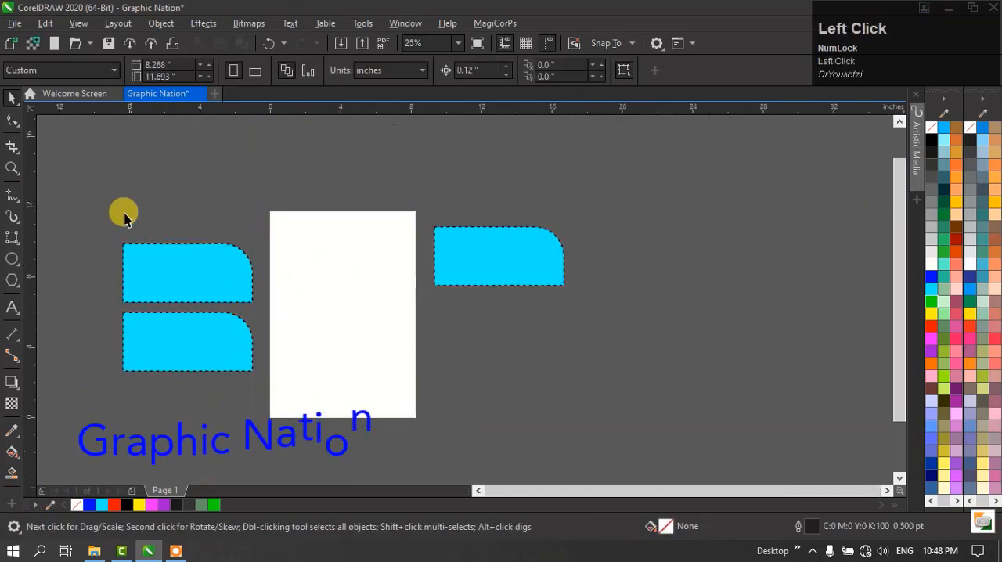
- Using Freehand Pick, lasso the cyan shape right of the page, and lasso and move the upper-left one to about X -4.9, Y 12.017 inches
{"action": "left_click_drag", "start_coordinate": [16, 95], "coordinate": [78, 118]}
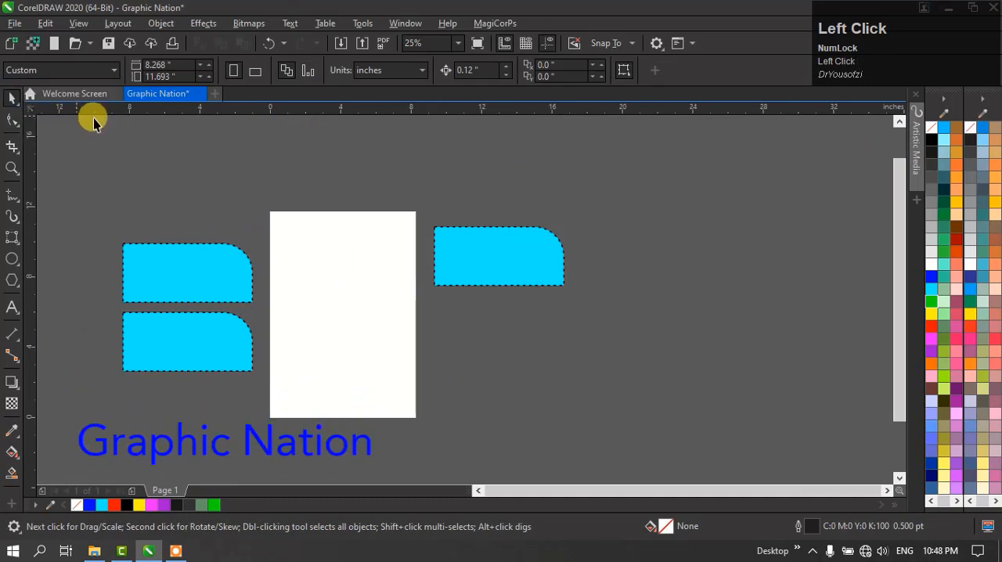
{"action": "mouse_move", "coordinate": [409, 334]}
{"action": "left_mouse_down"}
{"action": "mouse_move", "coordinate": [618, 415]}
{"action": "mouse_move", "coordinate": [841, 366]}
{"action": "mouse_move", "coordinate": [557, 145]}
{"action": "left_mouse_up"}
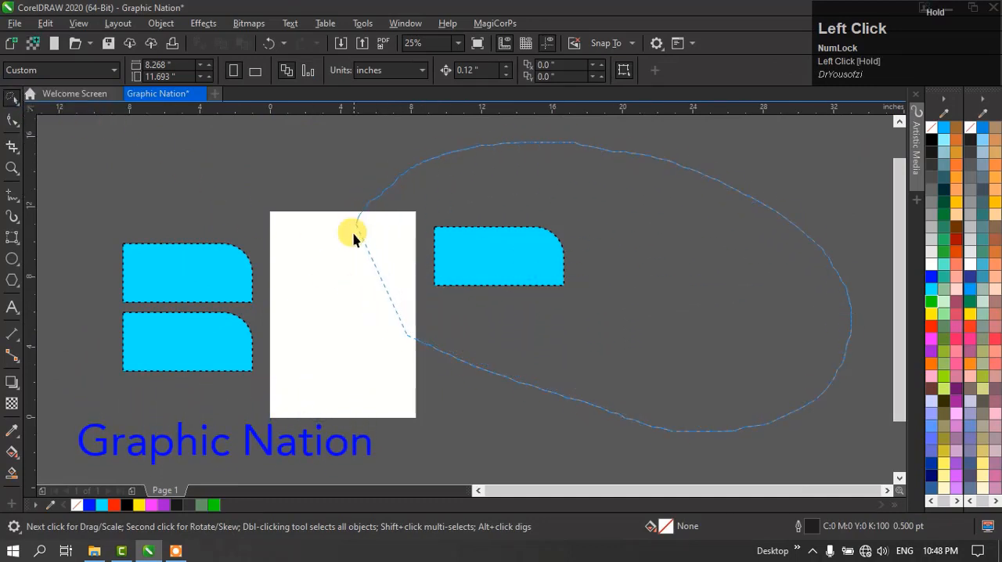
{"action": "left_click_drag", "start_coordinate": [386, 385], "coordinate": [407, 338]}
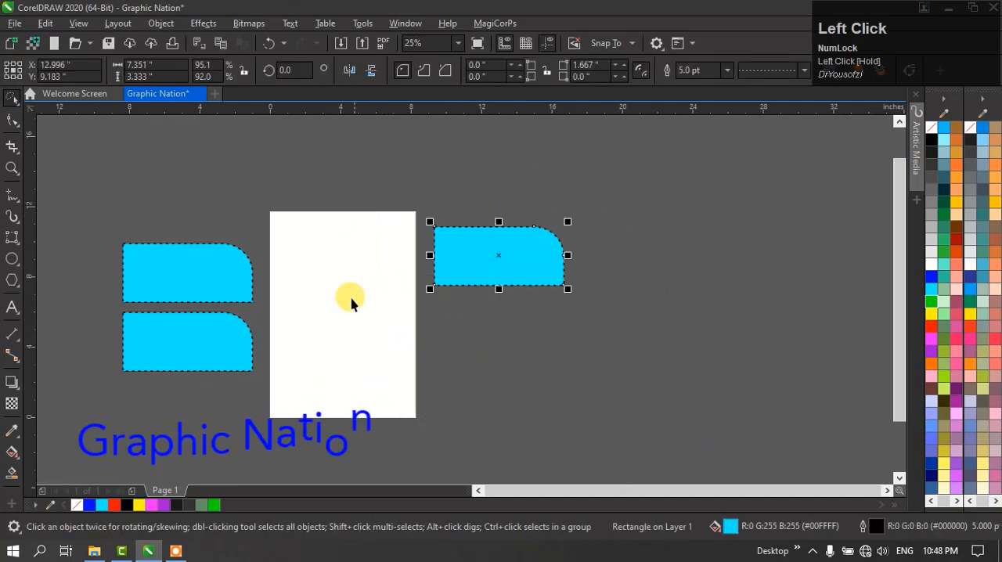
{"action": "mouse_move", "coordinate": [219, 179]}
{"action": "left_mouse_down"}
{"action": "mouse_move", "coordinate": [100, 185]}
{"action": "mouse_move", "coordinate": [71, 245]}
{"action": "mouse_move", "coordinate": [82, 281]}
{"action": "mouse_move", "coordinate": [108, 306]}
{"action": "mouse_move", "coordinate": [189, 308]}
{"action": "left_mouse_up"}
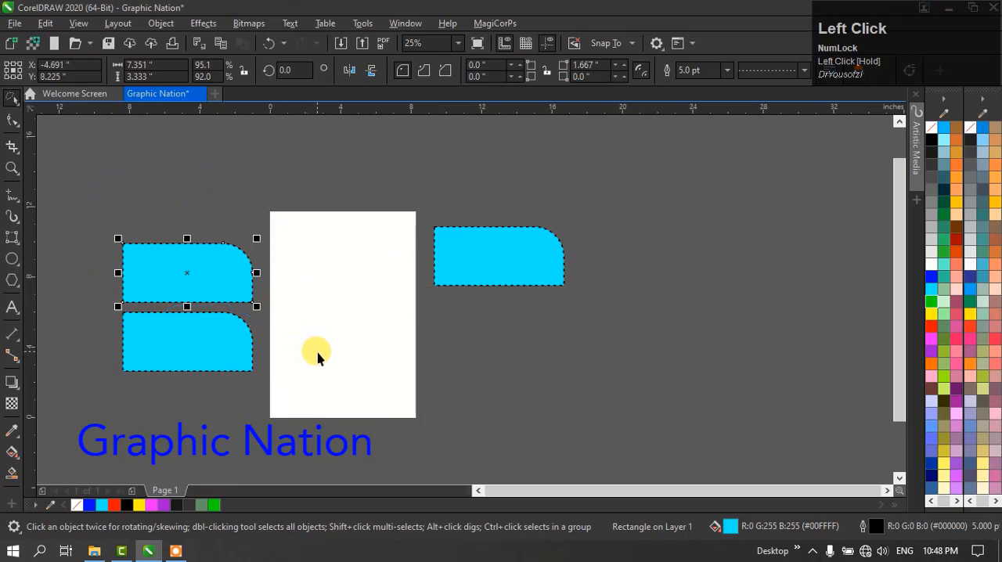
{"action": "left_click_drag", "start_coordinate": [180, 273], "coordinate": [175, 205]}
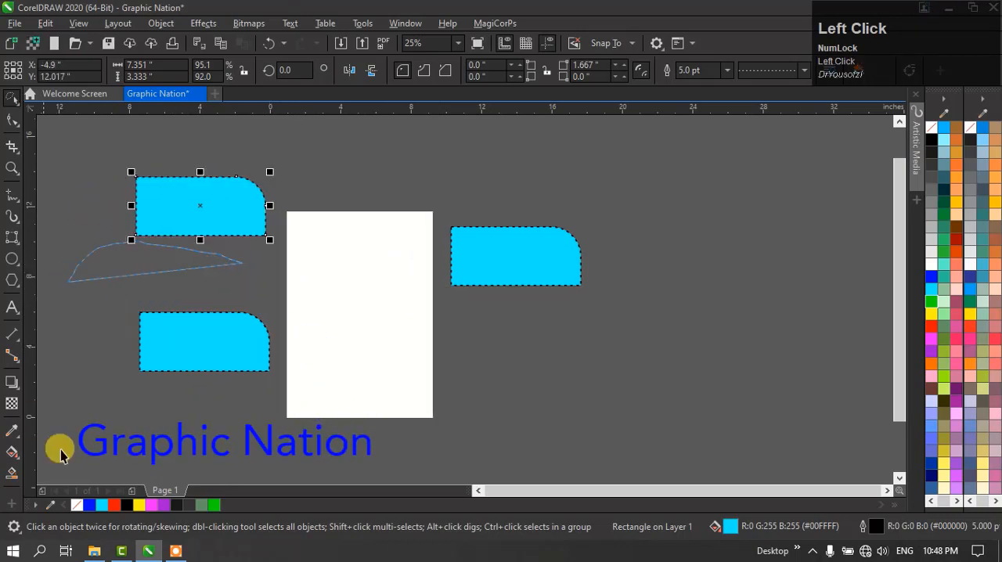
- Lasso and move the lower-left cyan shape above the page and the one right of the page to its lower left, and deselect
{"action": "left_click_drag", "start_coordinate": [174, 358], "coordinate": [280, 191]}
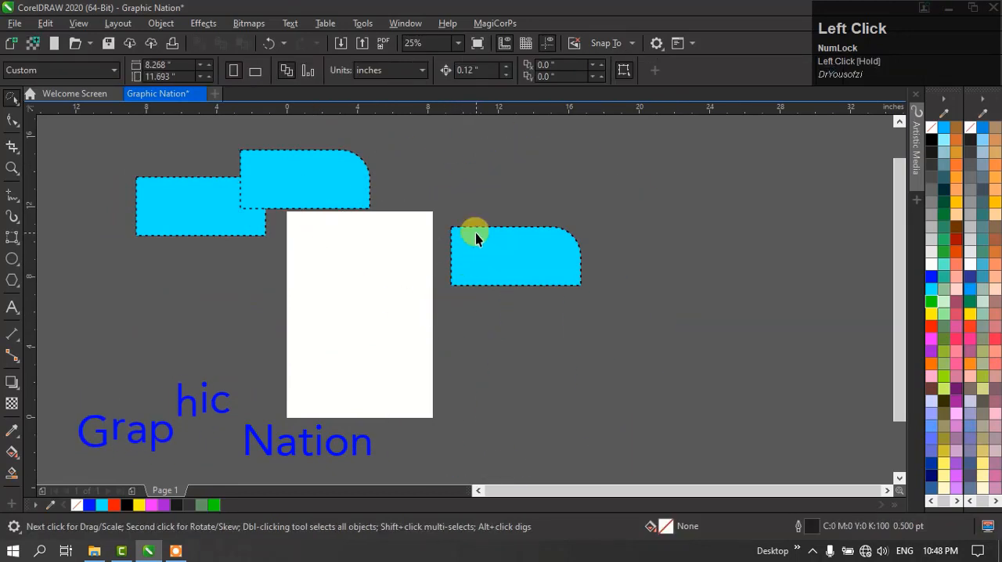
{"action": "mouse_move", "coordinate": [373, 337]}
{"action": "left_mouse_down"}
{"action": "mouse_move", "coordinate": [585, 158]}
{"action": "mouse_move", "coordinate": [498, 440]}
{"action": "left_mouse_up"}
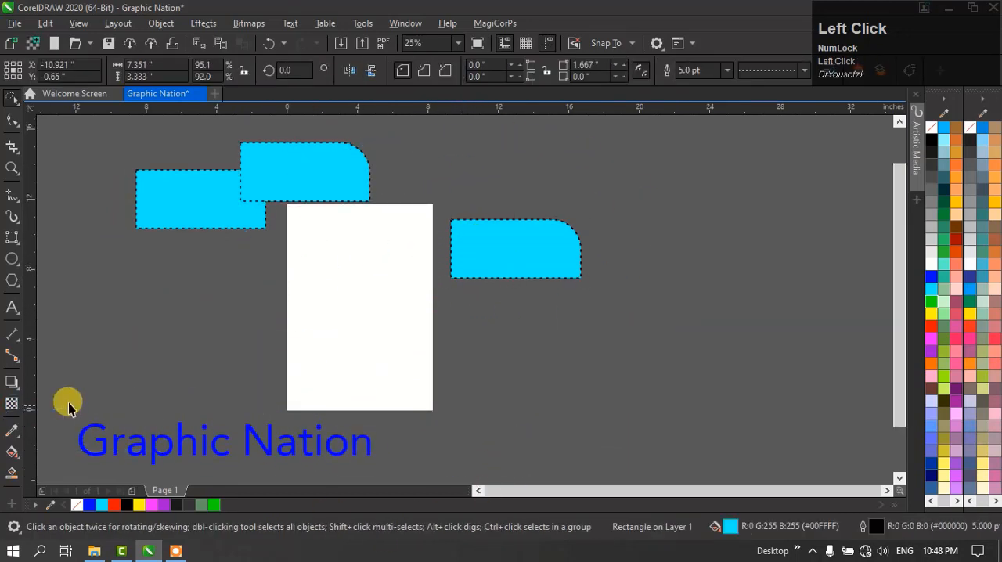
{"action": "left_click_drag", "start_coordinate": [454, 275], "coordinate": [115, 330]}
{"action": "left_click", "coordinate": [174, 399]}
- Use Free Transform to scale the upper-left cyan shape to about 16.903 x 9.604 inches, centred near X 6.599, Y 7.237 inches
{"action": "left_click", "coordinate": [9, 93]}
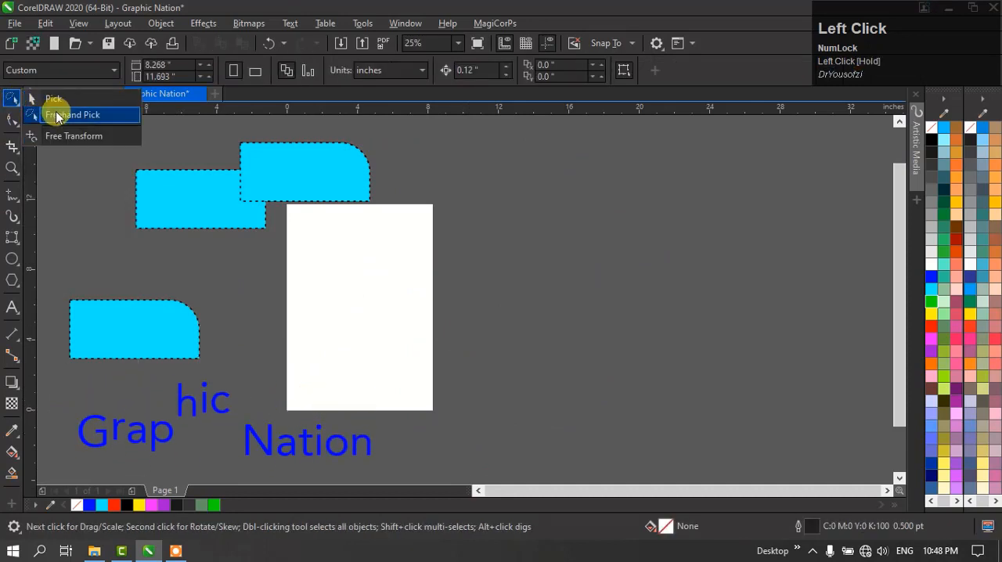
{"action": "left_click", "coordinate": [74, 138]}
{"action": "left_click_drag", "start_coordinate": [196, 201], "coordinate": [644, 286]}
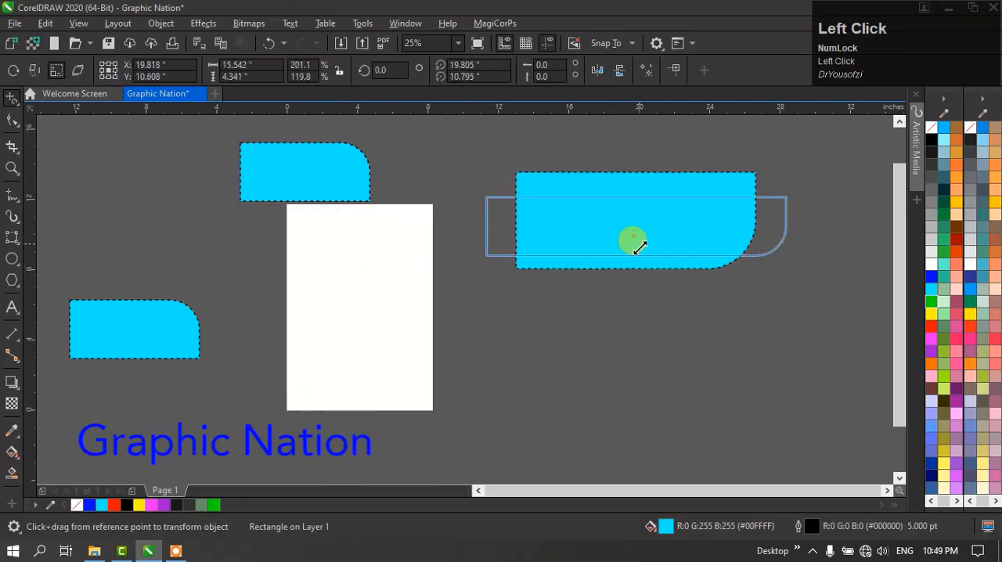
{"action": "left_click_drag", "start_coordinate": [639, 247], "coordinate": [626, 194]}
{"action": "left_click_drag", "start_coordinate": [575, 220], "coordinate": [413, 302]}
- Delete the enlarged cyan shape, and select the two remaining cyan shapes together with the Pick tool and delete them
{"action": "key", "text": "space"}
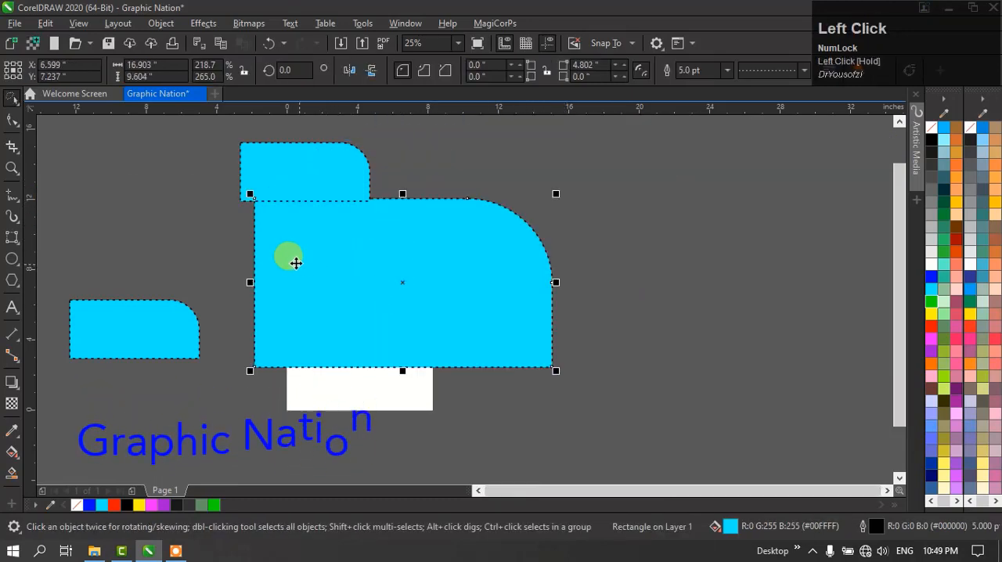
{"action": "key", "text": "Delete"}
{"action": "left_click", "coordinate": [11, 101]}
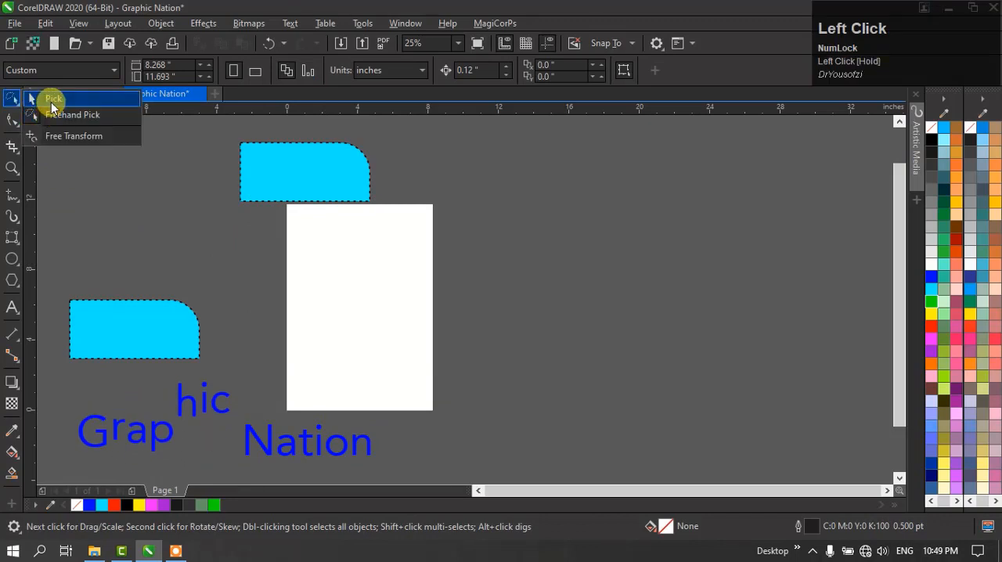
{"action": "left_click", "coordinate": [52, 99]}
{"action": "left_click_drag", "start_coordinate": [460, 149], "coordinate": [137, 348]}
{"action": "key", "text": "Delete"}
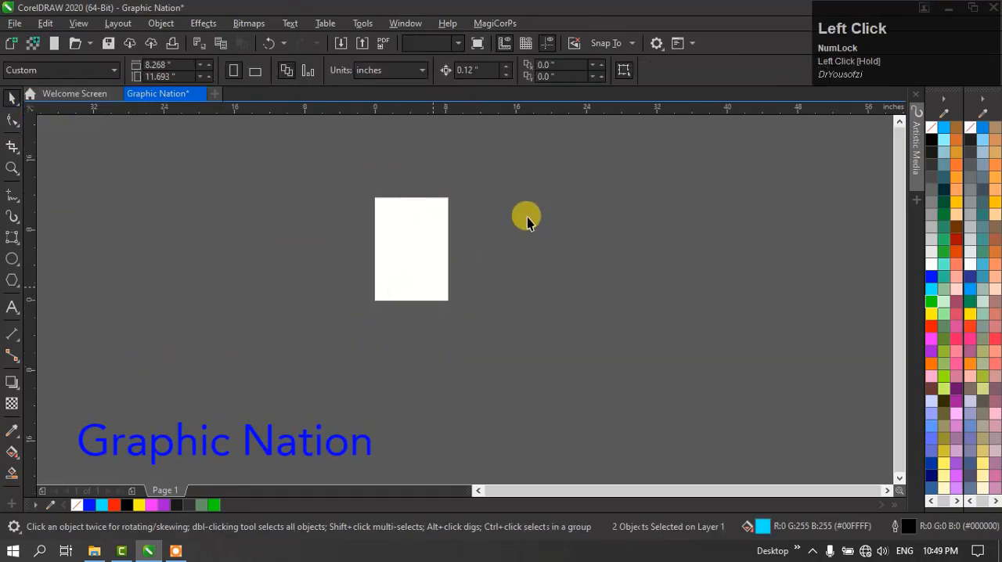
- Add the artistic text "Graphics Nation" in 24 pt Arial near the middle of the page and select it with the Pick tool
{"action": "scroll", "coordinate": [458, 213], "scroll_direction": "up", "scroll_amount": 2}
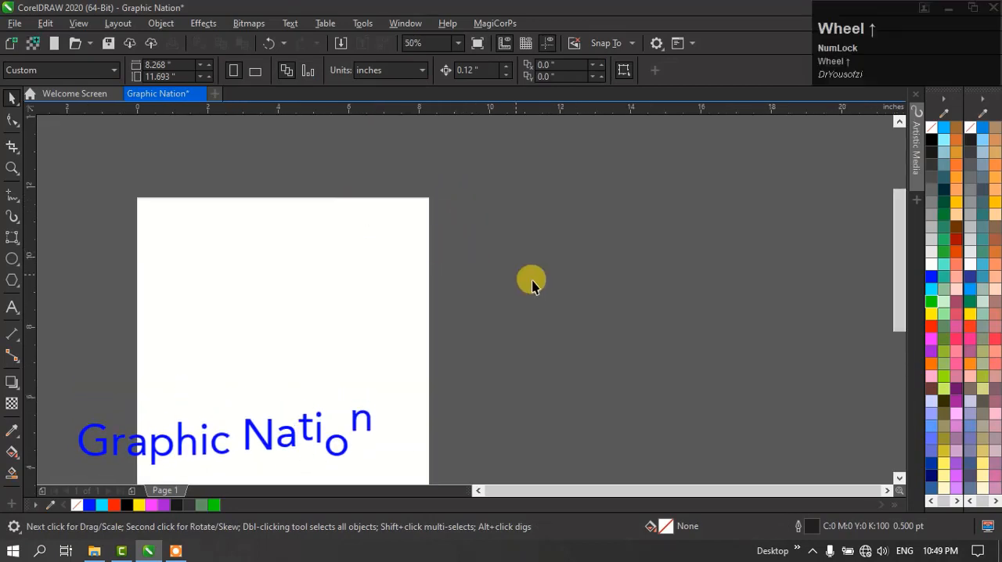
{"action": "scroll", "coordinate": [531, 262], "scroll_direction": "down", "scroll_amount": 1}
{"action": "left_click", "coordinate": [12, 307]}
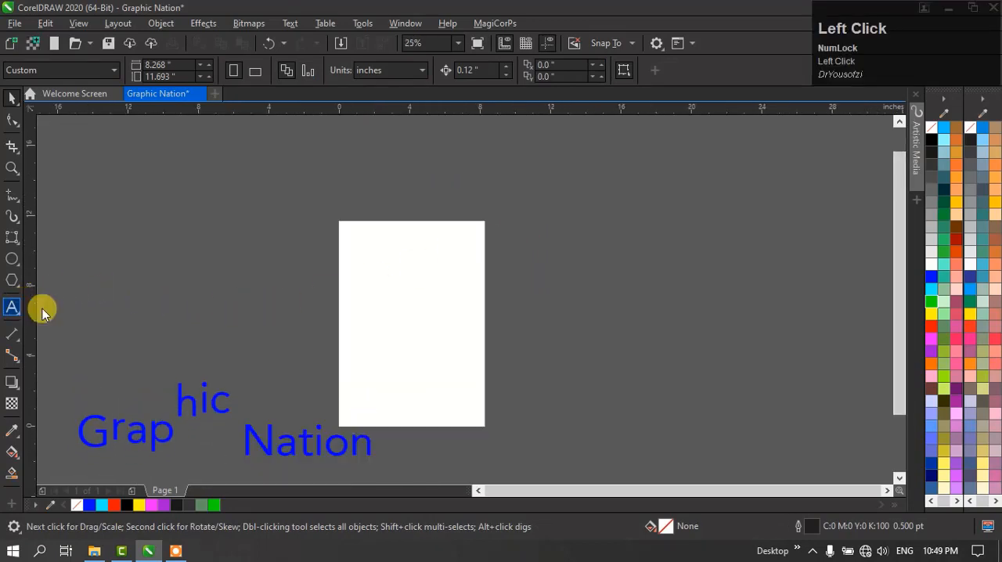
{"action": "left_click", "coordinate": [371, 308]}
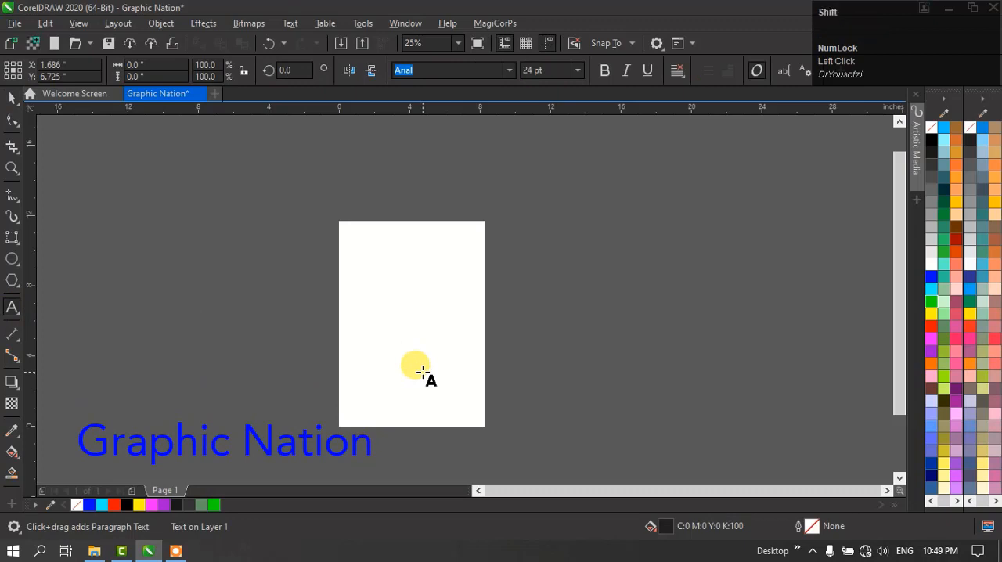
{"action": "type", "text": "Gra"}
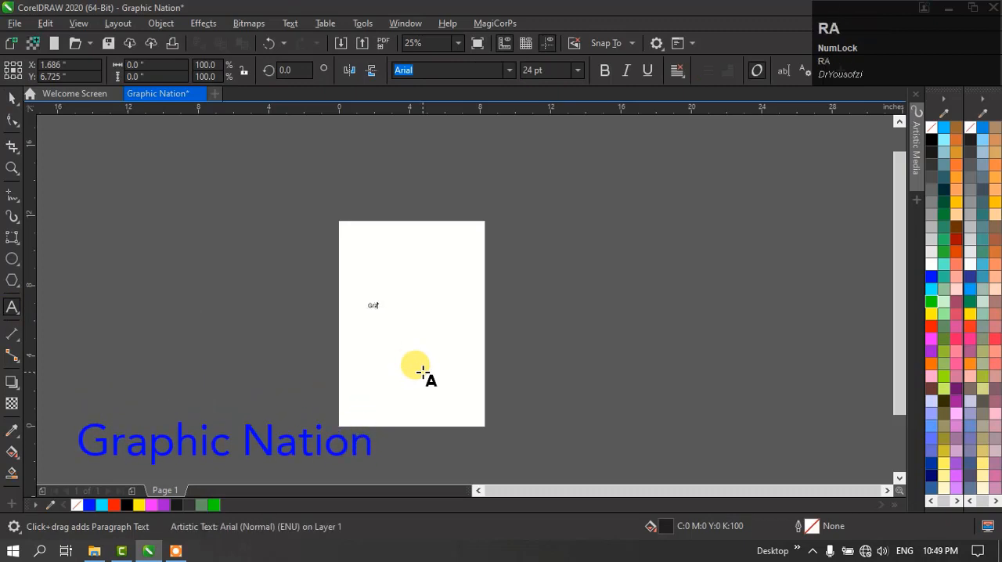
{"action": "type", "text": "phic"}
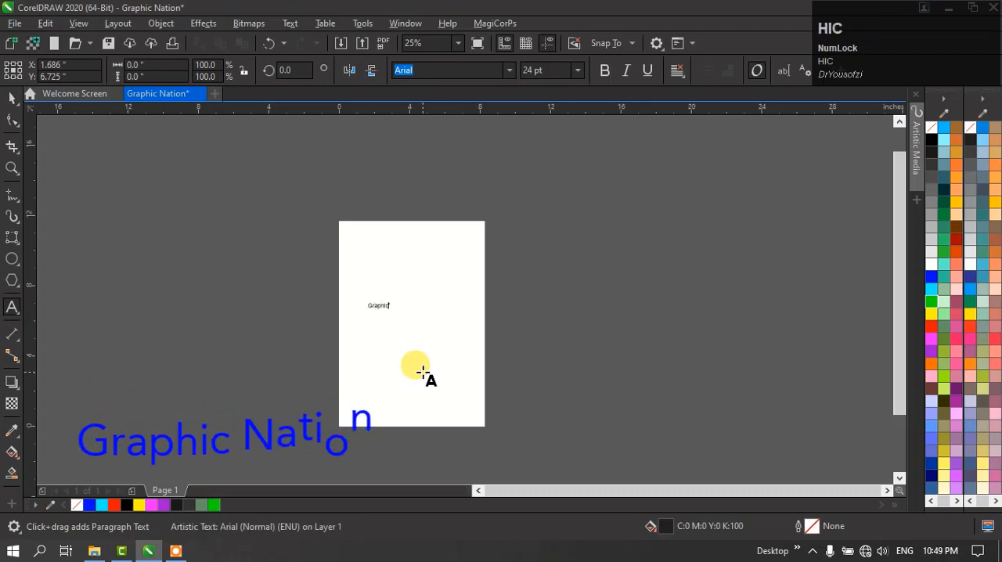
{"action": "type", "text": "s "}
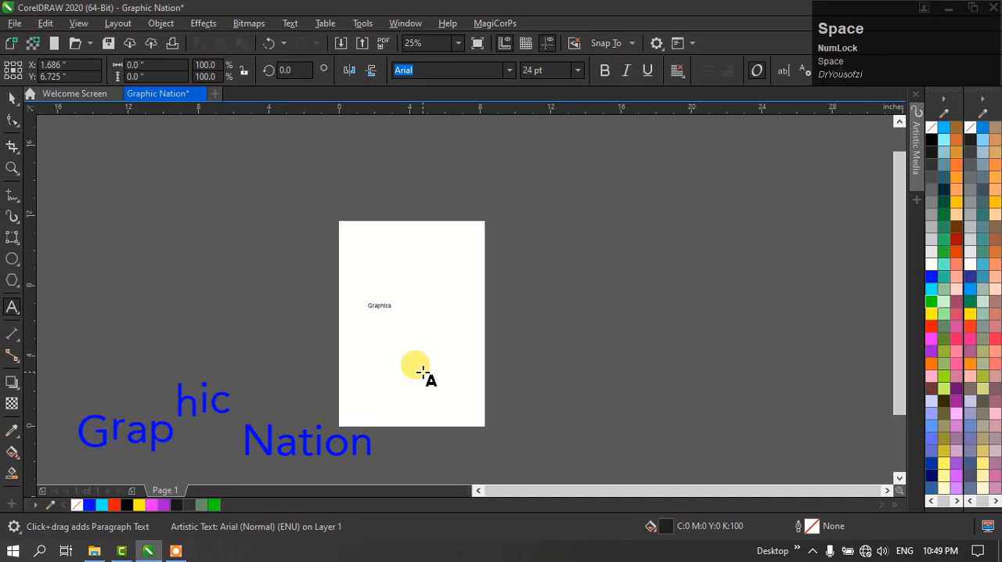
{"action": "type", "text": "Nati"}
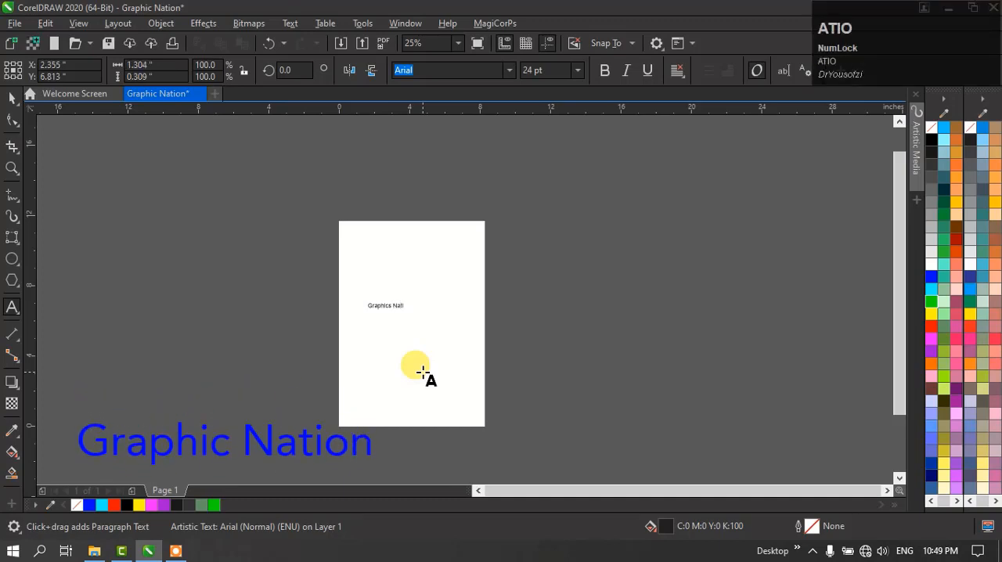
{"action": "type", "text": "on"}
{"action": "key", "text": "ctrl+space"}
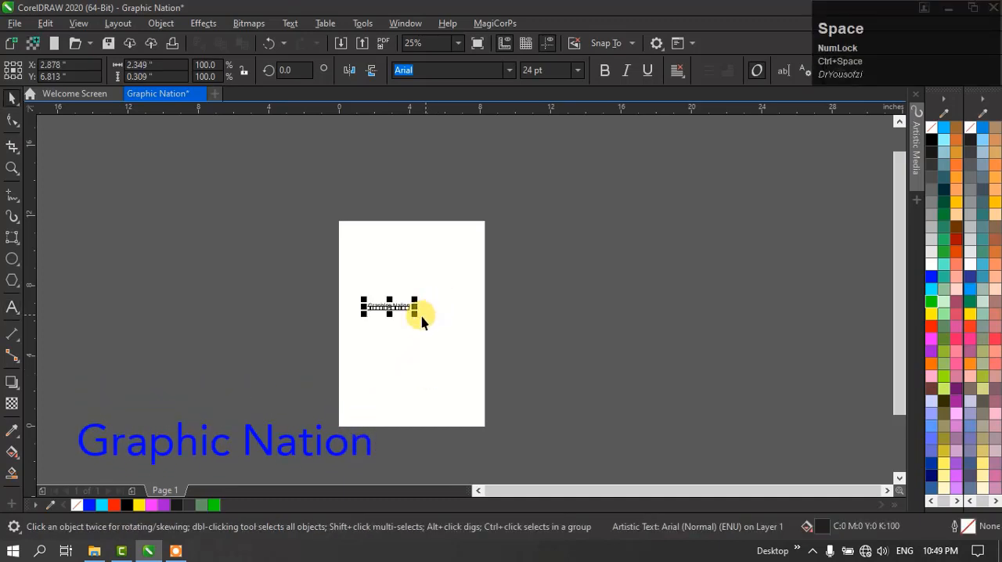
- Enlarge the "Graphics Nation" text proportionally to about 6.875 x 0.904 inches, fill it with RGB black and deselect it
{"action": "left_click", "coordinate": [412, 308]}
{"action": "left_click_drag", "start_coordinate": [417, 313], "coordinate": [472, 341]}
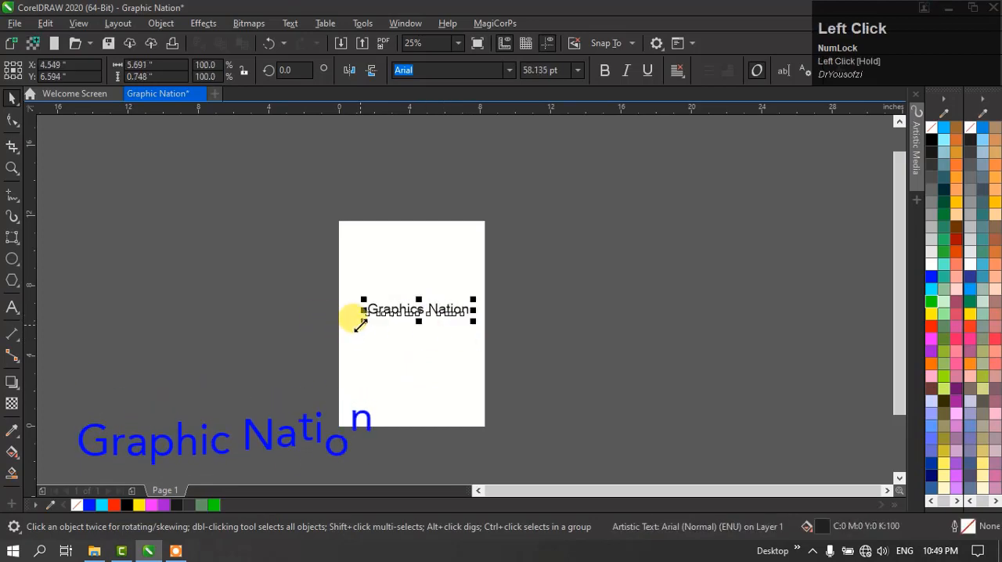
{"action": "left_click_drag", "start_coordinate": [362, 321], "coordinate": [350, 334]}
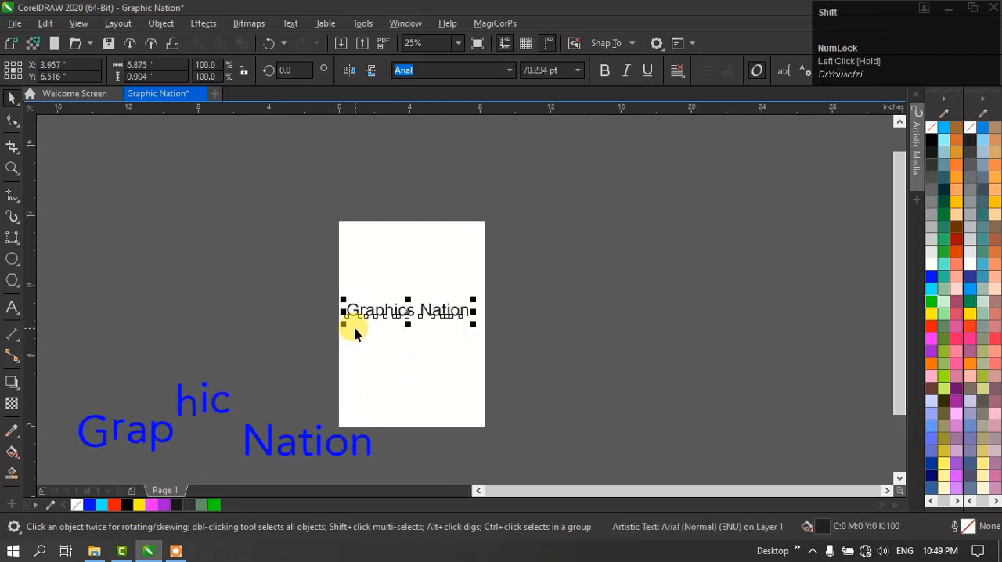
{"action": "key", "text": "shift+F2"}
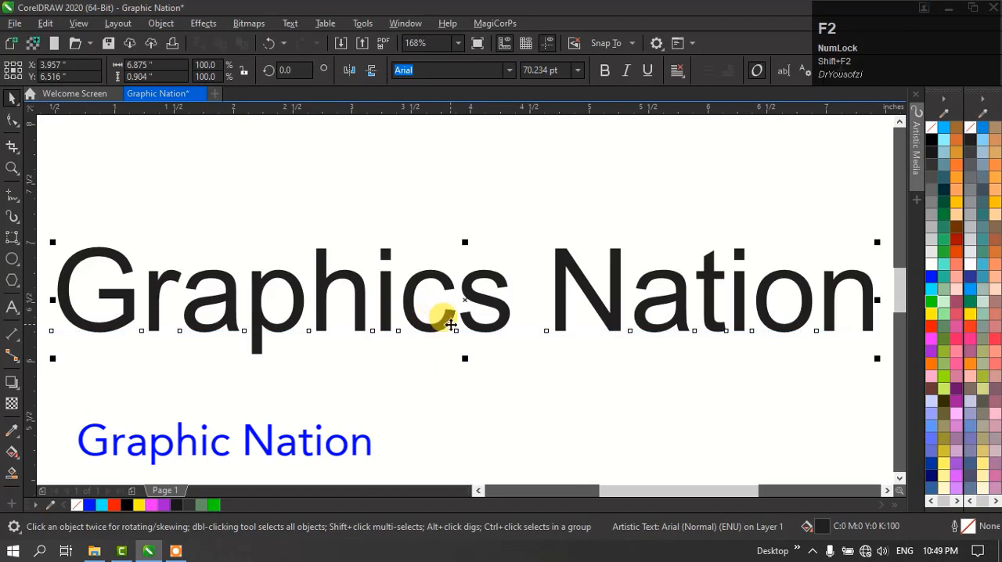
{"action": "left_click", "coordinate": [929, 138]}
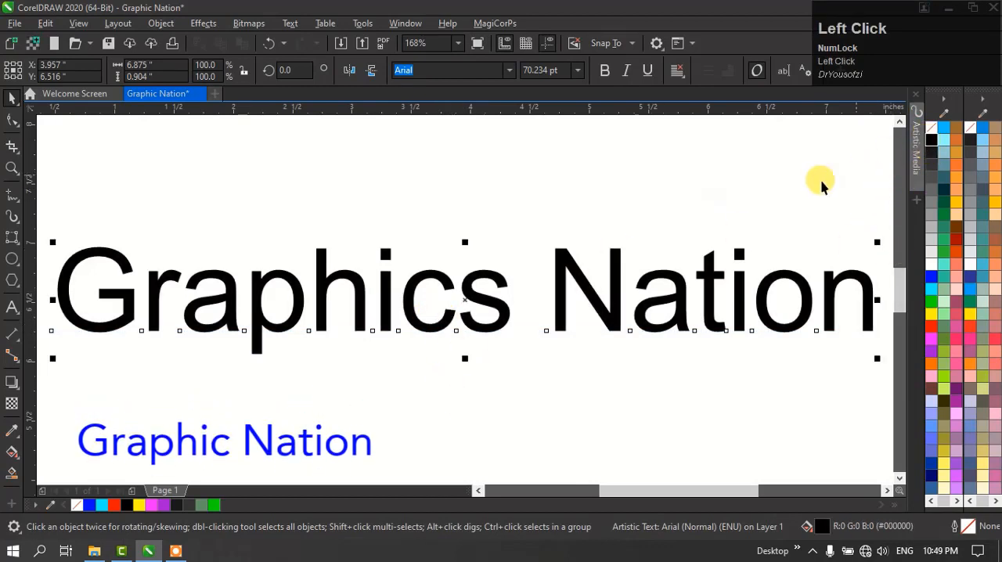
{"action": "left_click", "coordinate": [537, 206]}
- Scale the "Graphics Nation" text proportionally from its centre to about 7.682 x 1.01 inches and deselect it
{"action": "scroll", "coordinate": [441, 228], "scroll_direction": "down", "scroll_amount": 2}
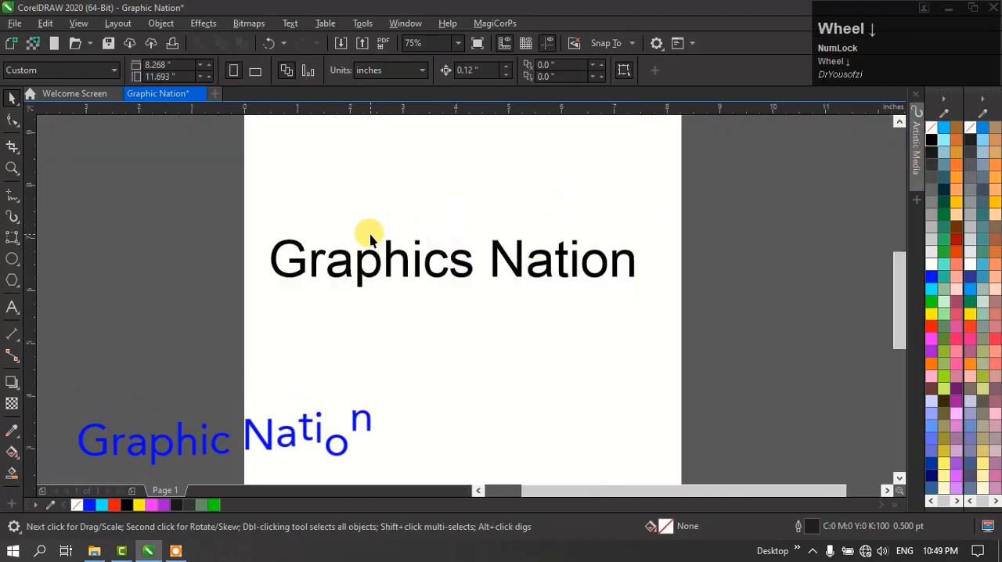
{"action": "key", "text": "F2"}
{"action": "left_click_drag", "start_coordinate": [490, 292], "coordinate": [655, 291]}
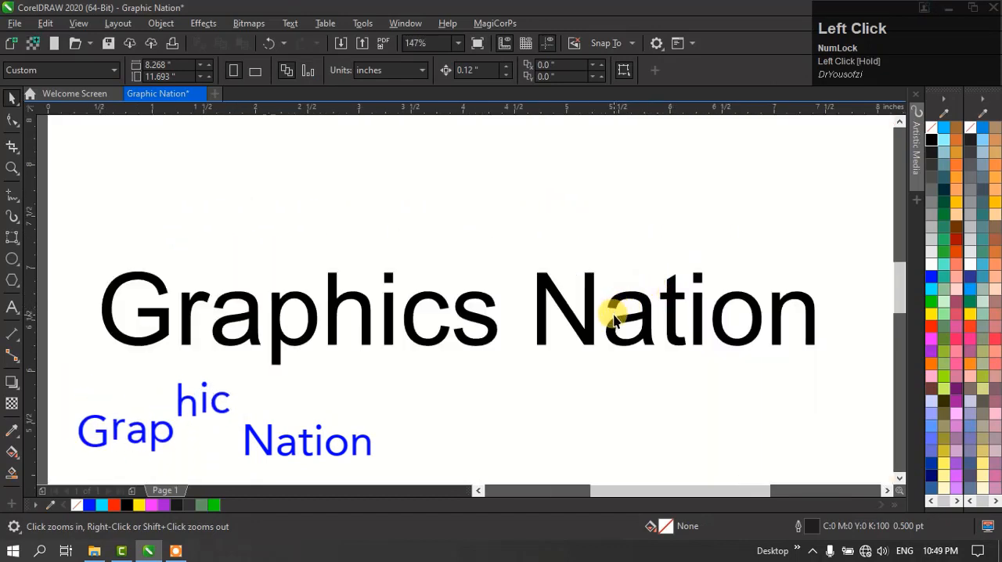
{"action": "left_click", "coordinate": [611, 316]}
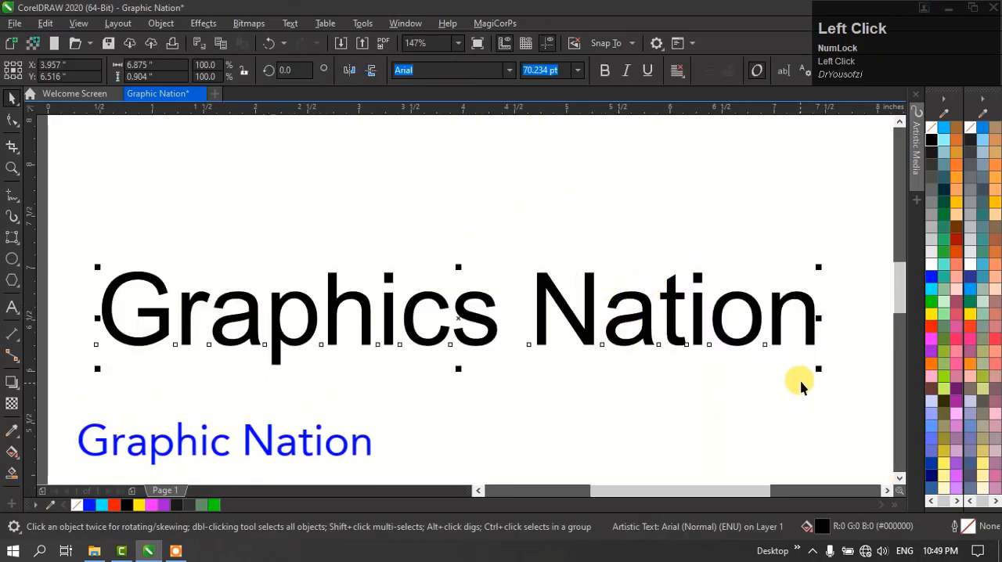
{"action": "left_click_drag", "start_coordinate": [819, 362], "coordinate": [717, 369]}
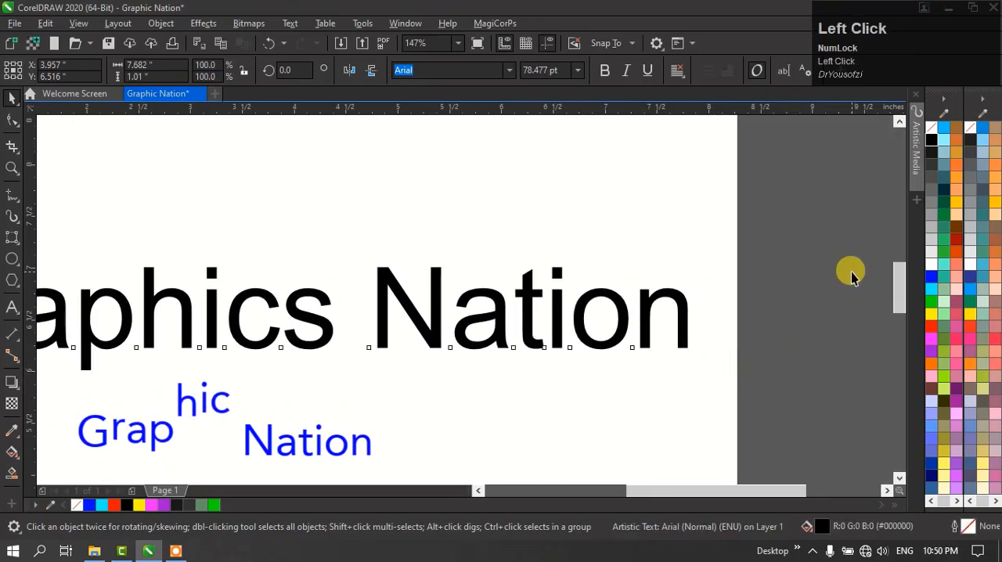
{"action": "left_click", "coordinate": [850, 272]}
- Select the "Graphics Nation" text, move it slightly higher on the page and deselect it
{"action": "scroll", "coordinate": [726, 240], "scroll_direction": "down", "scroll_amount": 2}
{"action": "left_click_drag", "start_coordinate": [267, 395], "coordinate": [270, 393]}
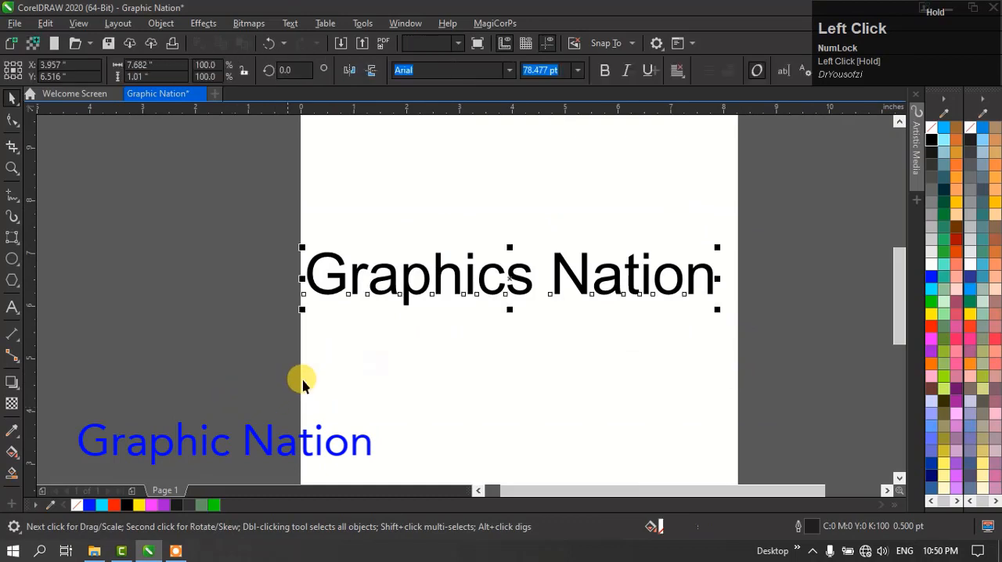
{"action": "left_click_drag", "start_coordinate": [458, 282], "coordinate": [469, 256]}
{"action": "left_click", "coordinate": [455, 362]}
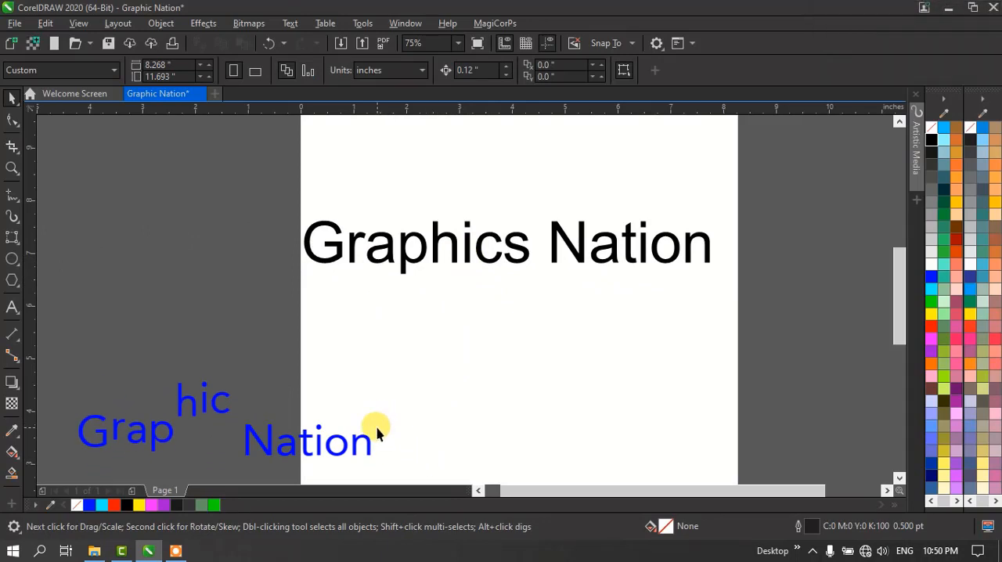
- Minimize the CorelDRAW window to show the Windows desktop, and refresh the desktop several times
{"action": "left_click", "coordinate": [947, 6]}
{"action": "right_click", "coordinate": [613, 174]}
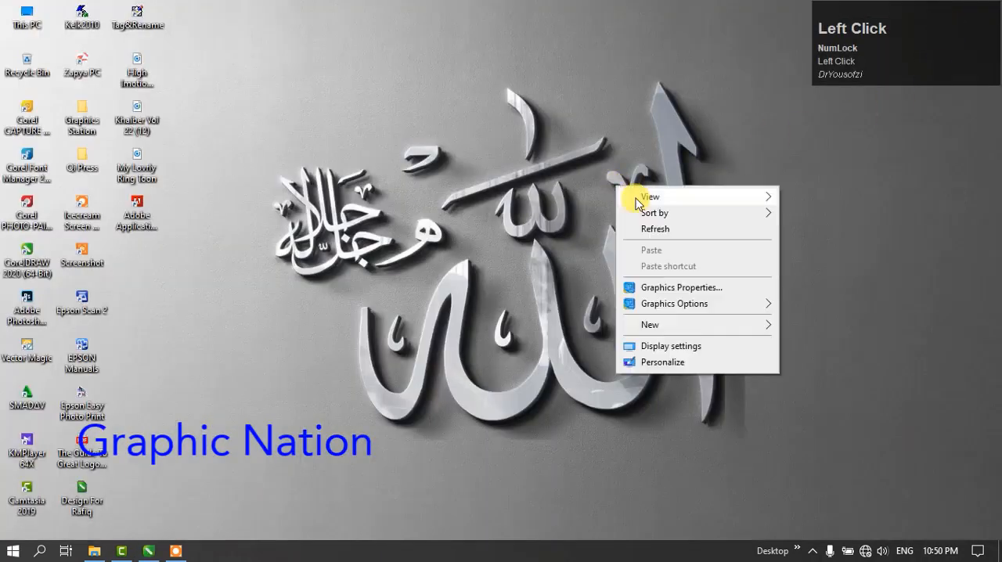
{"action": "right_click", "coordinate": [662, 240]}
{"action": "left_click", "coordinate": [696, 280]}
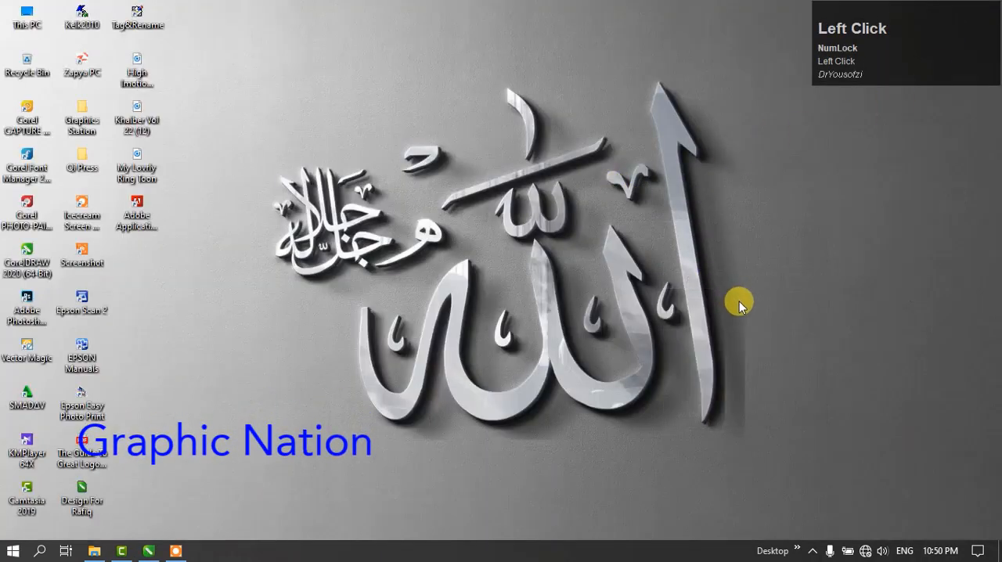
{"action": "right_click", "coordinate": [439, 111]}
{"action": "left_click", "coordinate": [498, 154]}
{"action": "right_click", "coordinate": [498, 154]}
{"action": "left_click", "coordinate": [558, 196]}
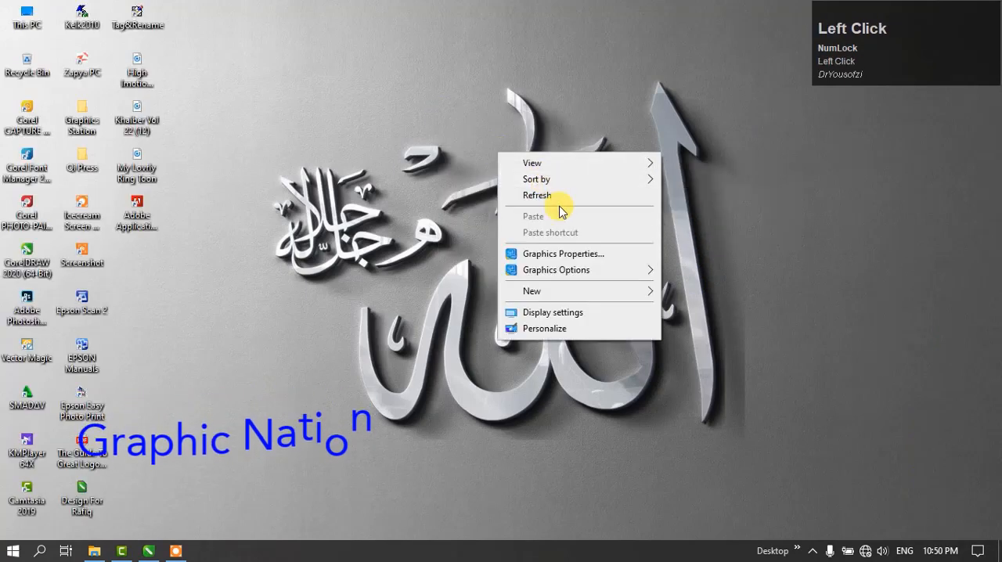
{"action": "right_click", "coordinate": [471, 107]}
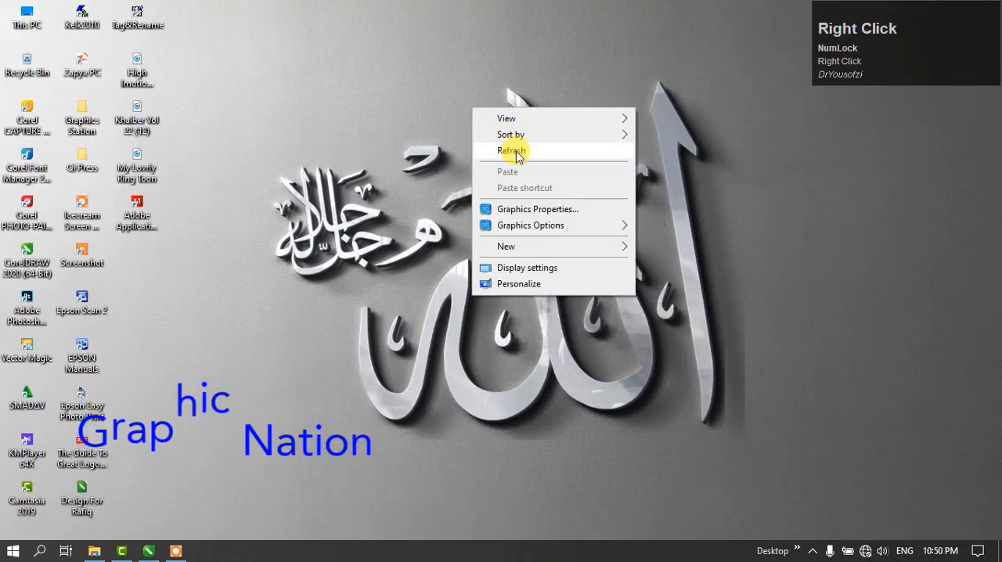
{"action": "left_click", "coordinate": [519, 150]}
{"action": "right_click", "coordinate": [519, 148]}
{"action": "left_click", "coordinate": [572, 197]}
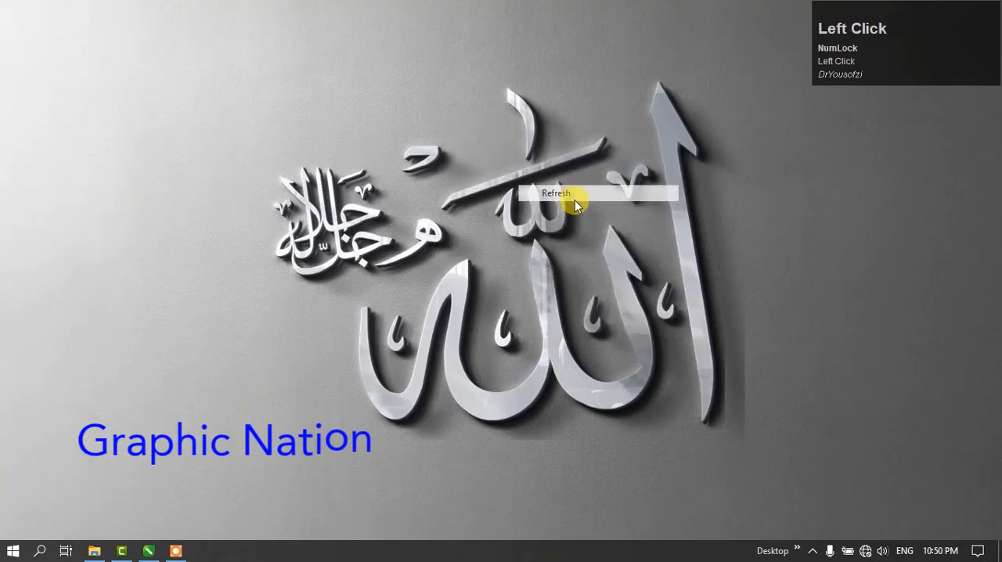
{"action": "right_click", "coordinate": [338, 222]}
{"action": "left_click", "coordinate": [350, 238]}
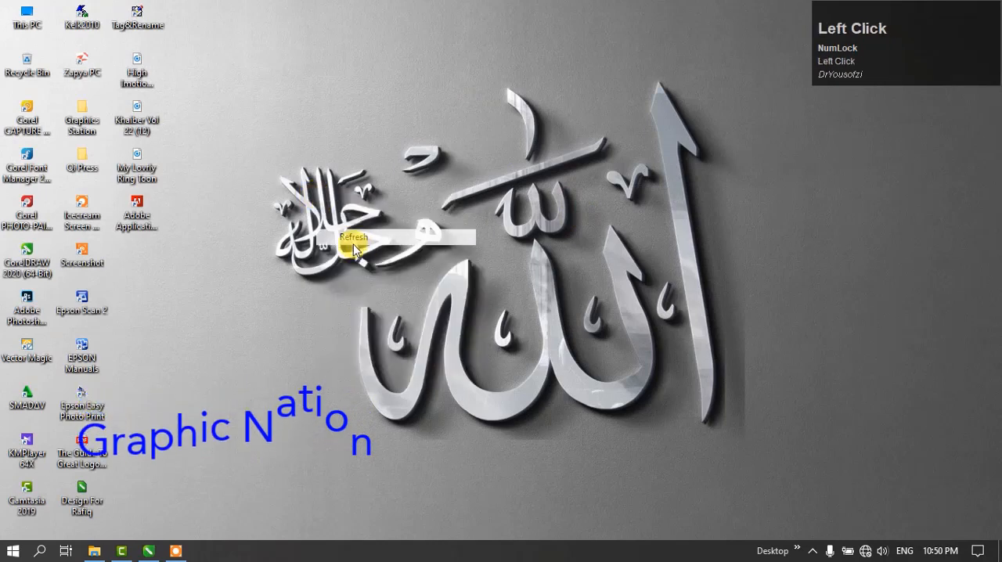
{"action": "left_click", "coordinate": [173, 551]}
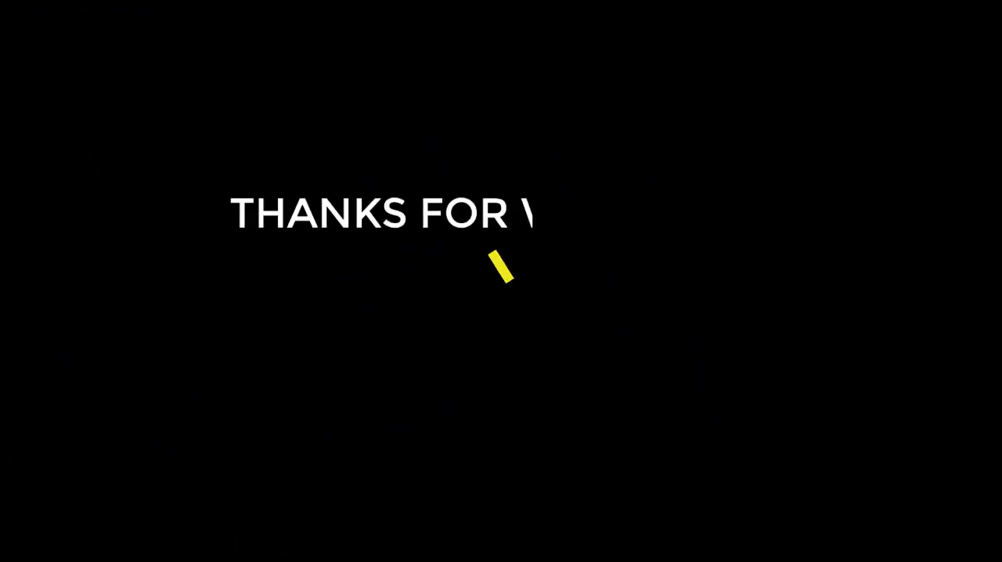